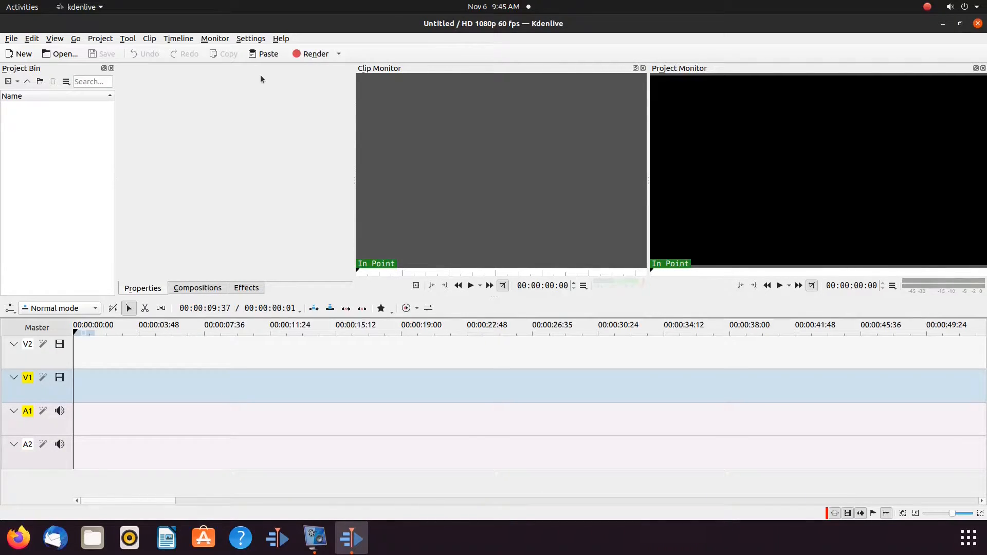
- Check the installed Kdenlive version and the MLT version it uses
left_click(282, 40)
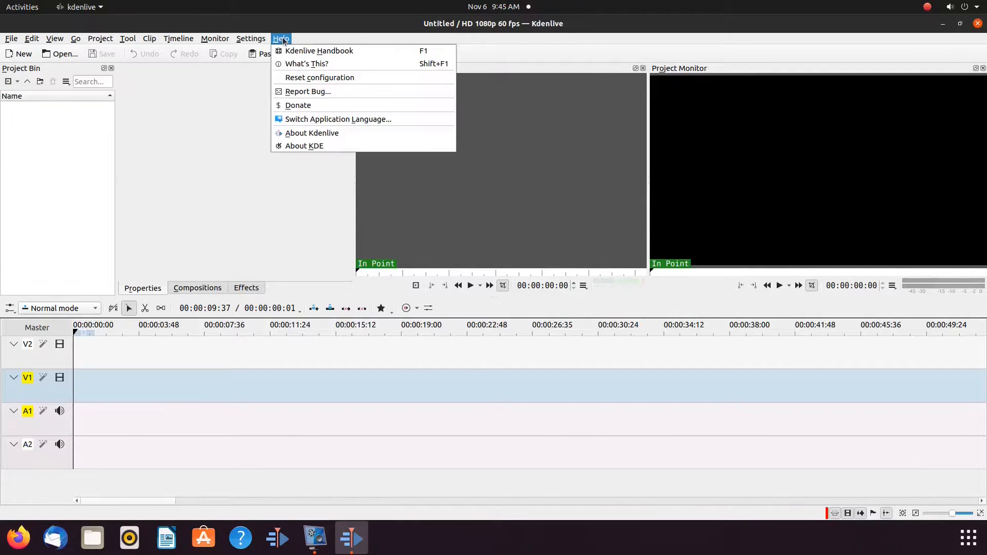
left_click(305, 134)
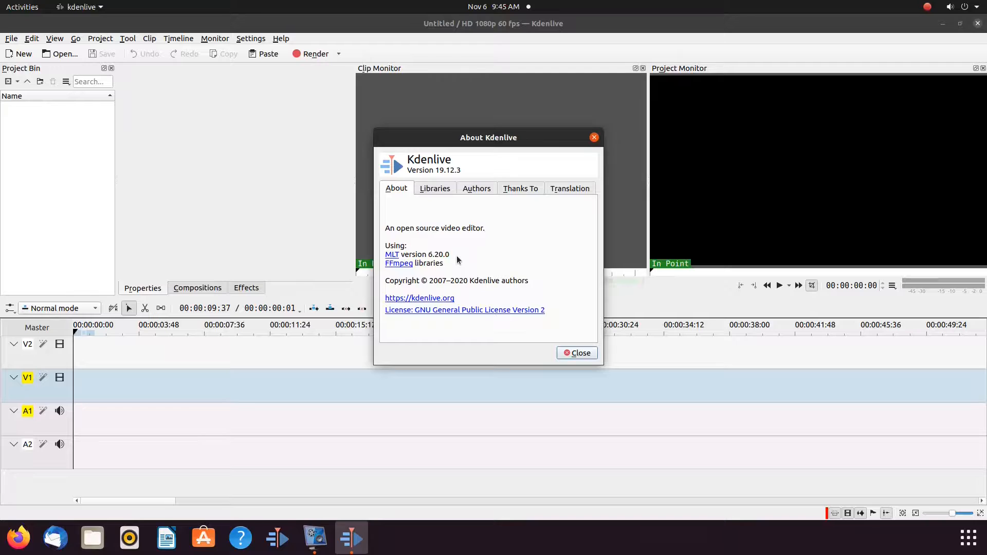
left_click(576, 354)
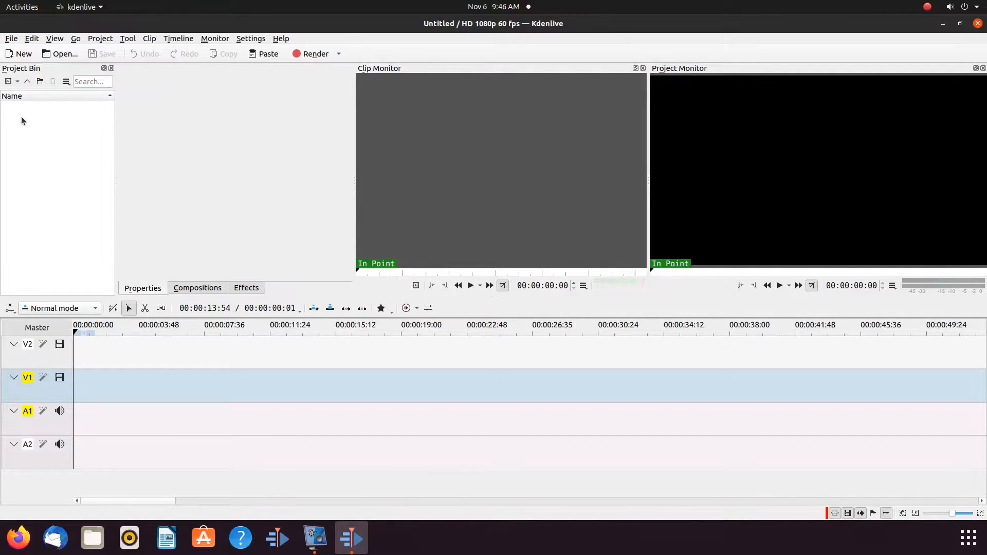
- Start a new slideshow clip and look through the Pictures folder used as its image source, keeping that folder
left_click(18, 82)
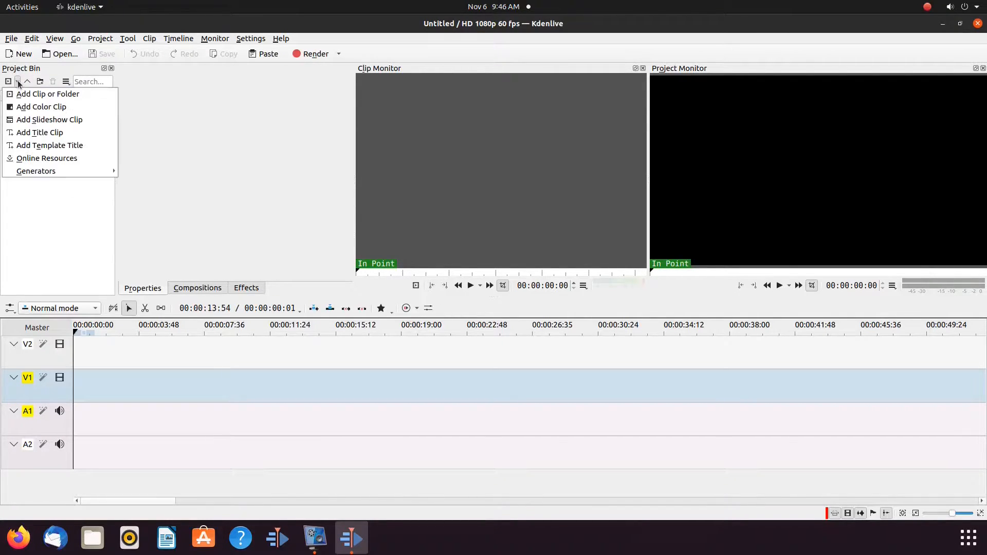
left_click(47, 118)
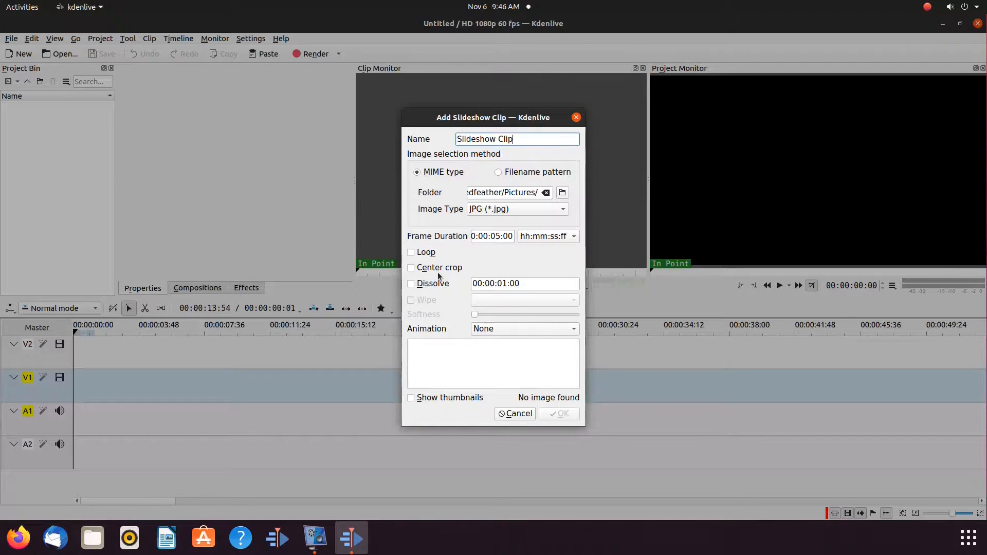
left_click(563, 192)
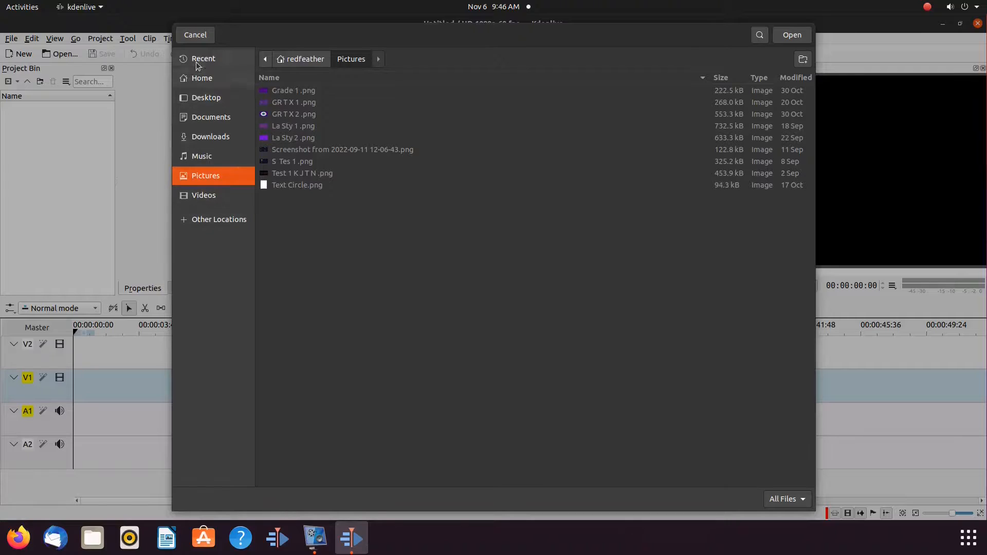
left_click(196, 35)
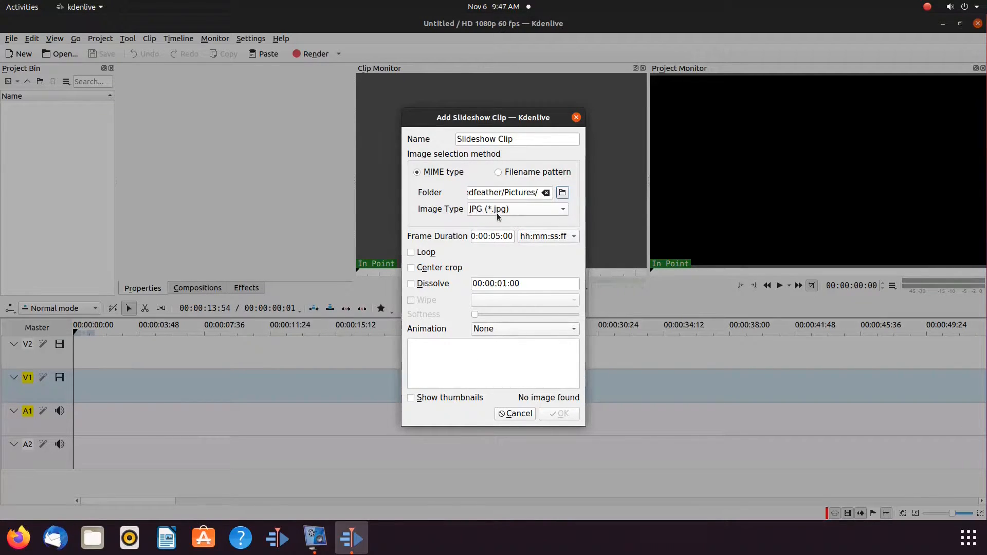
- Set the slideshow's image type to PNG, review the image list, and create the clip and play it in the Clip Monitor
left_click(566, 211)
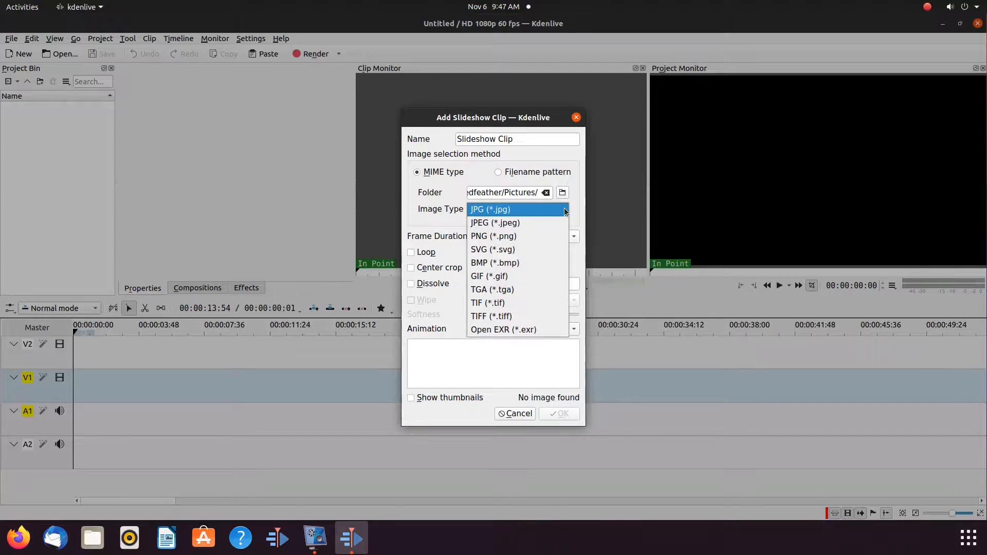
left_click(534, 236)
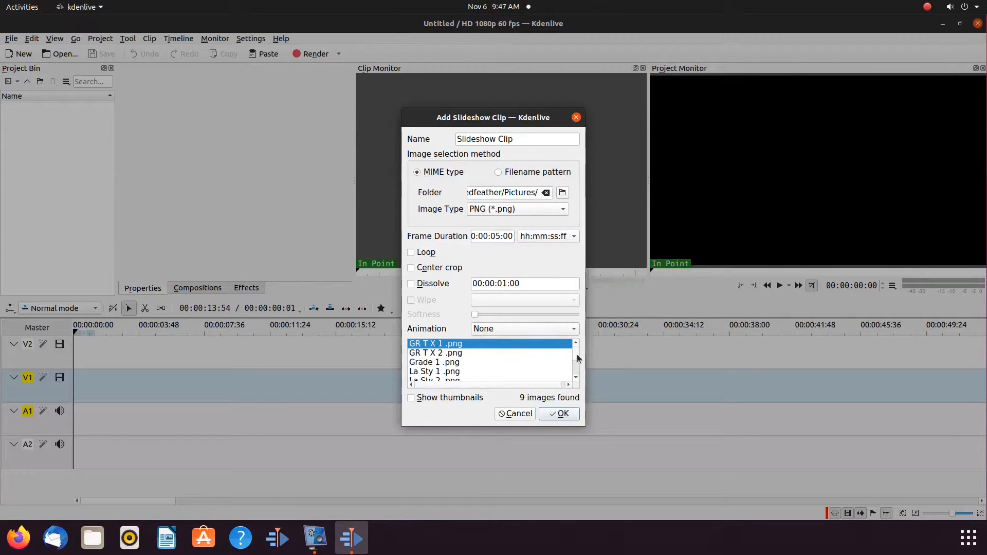
scroll(578, 354, "down", 2)
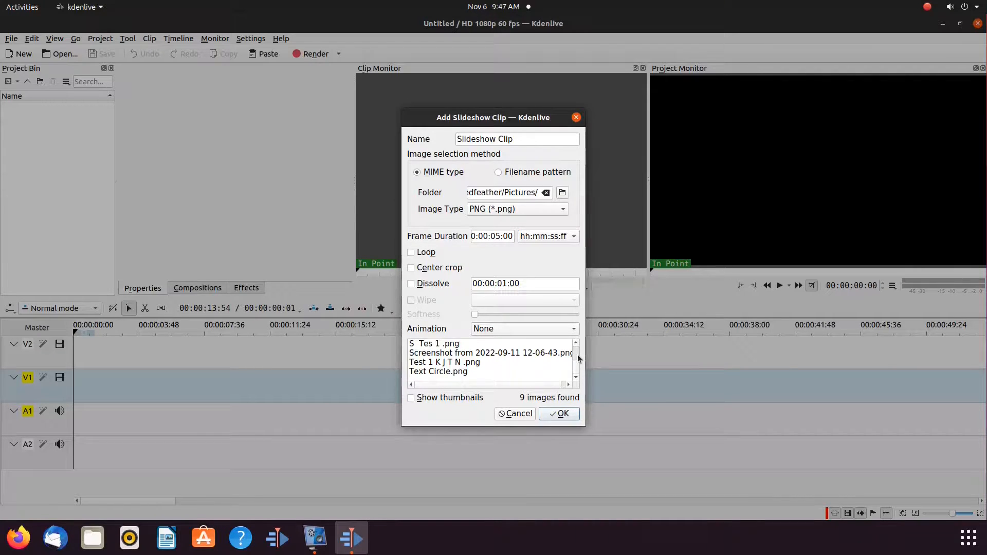
left_click(577, 355)
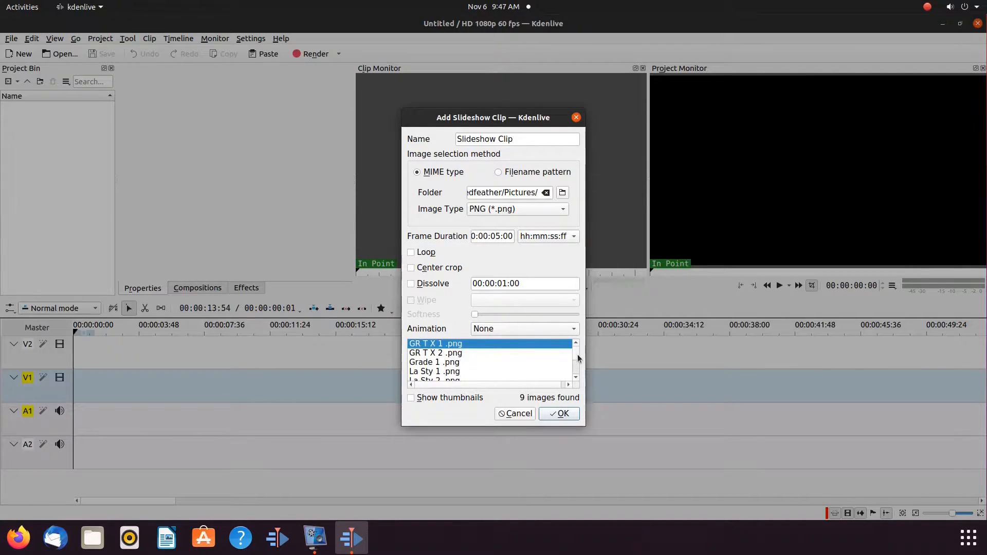
scroll(578, 354, "down", 1)
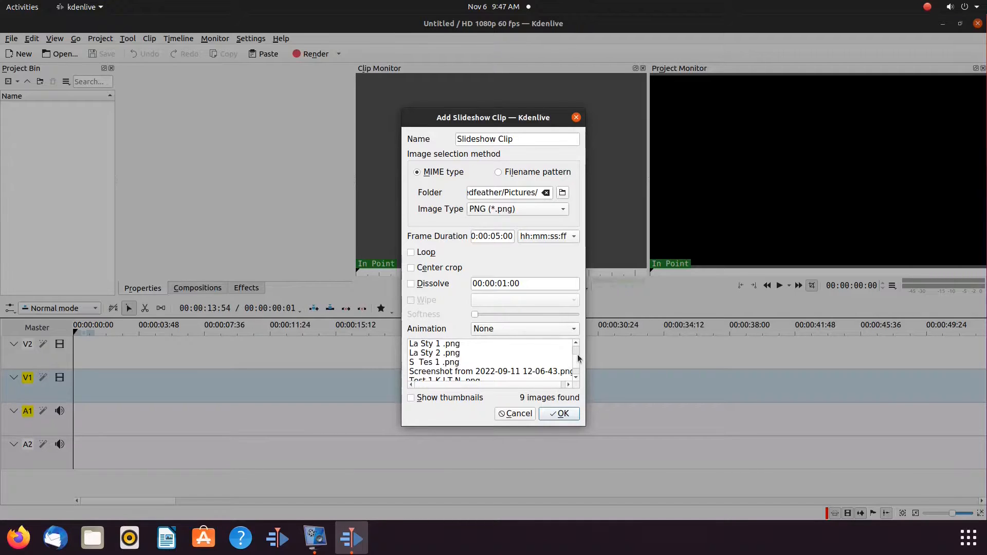
scroll(578, 354, "down", 1)
scroll(578, 354, "up", 1)
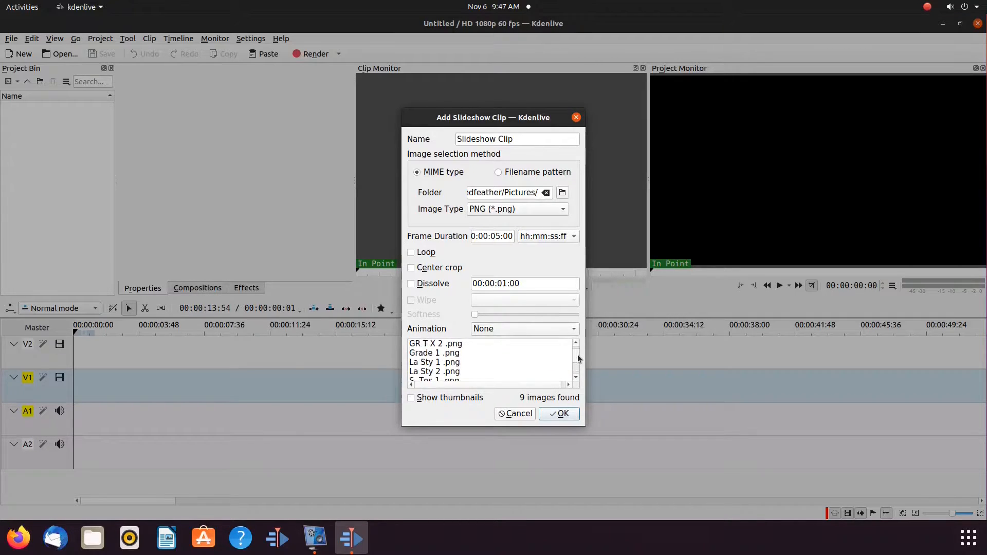
scroll(578, 354, "up", 1)
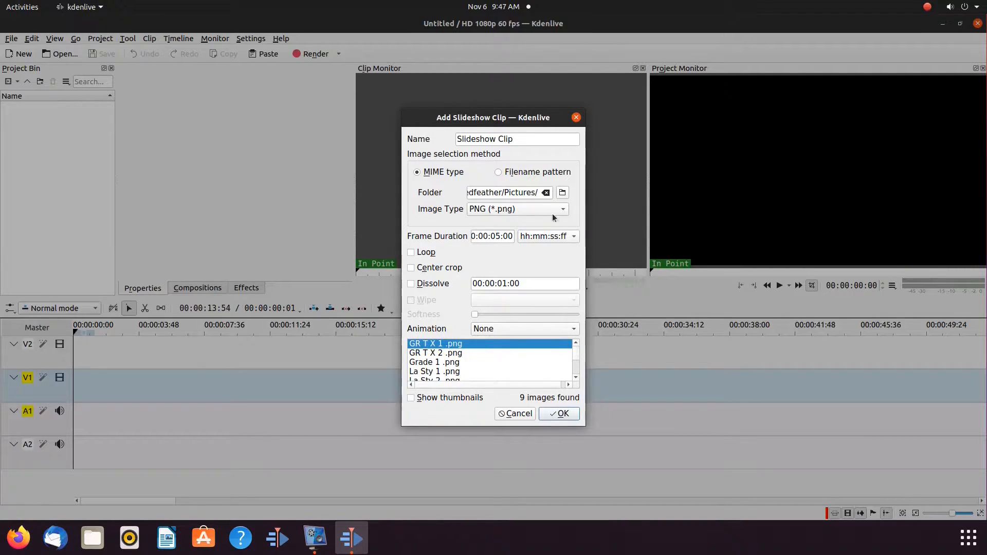
left_click(563, 414)
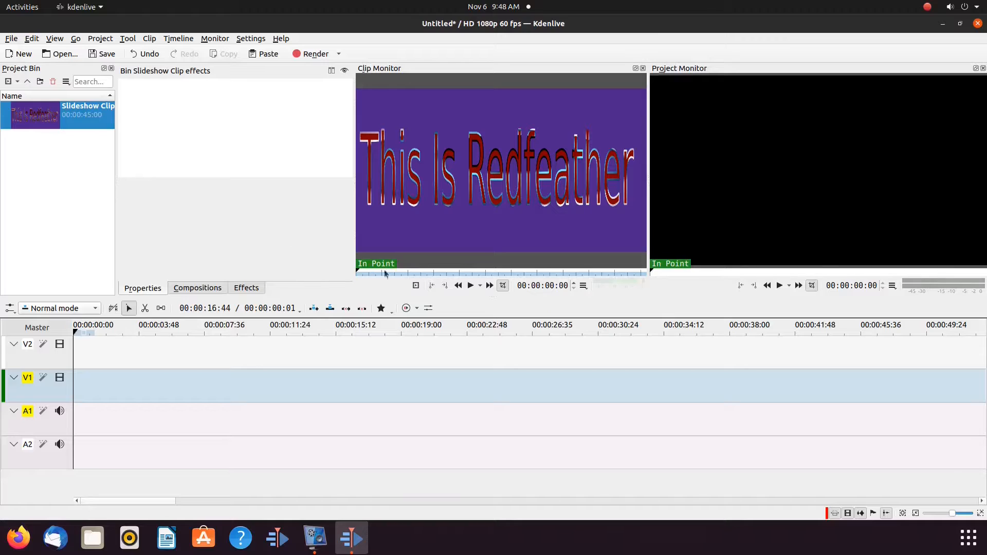
left_click(471, 286)
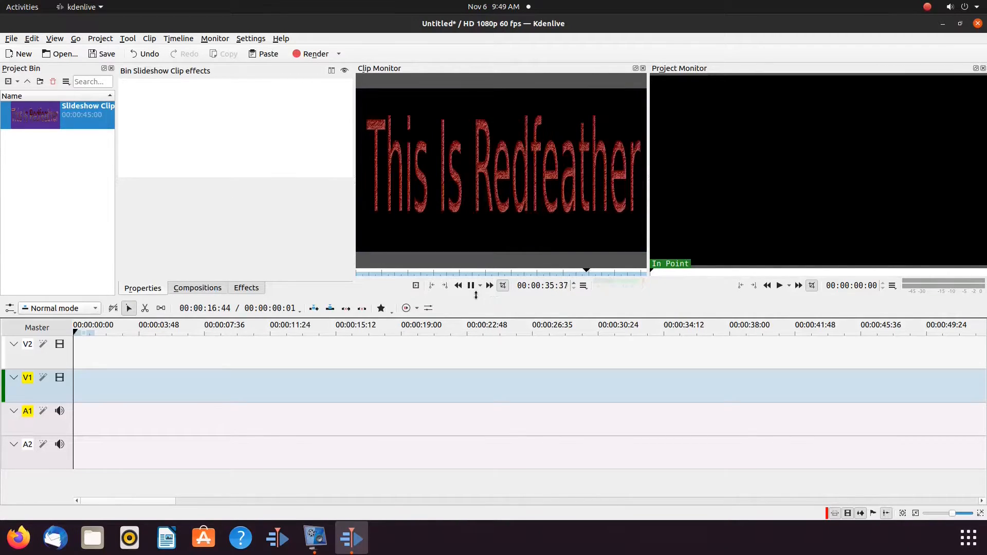
- Enable Dissolve in the slideshow clip's properties, leaving its animation at None, and preview the clip
right_click(37, 119)
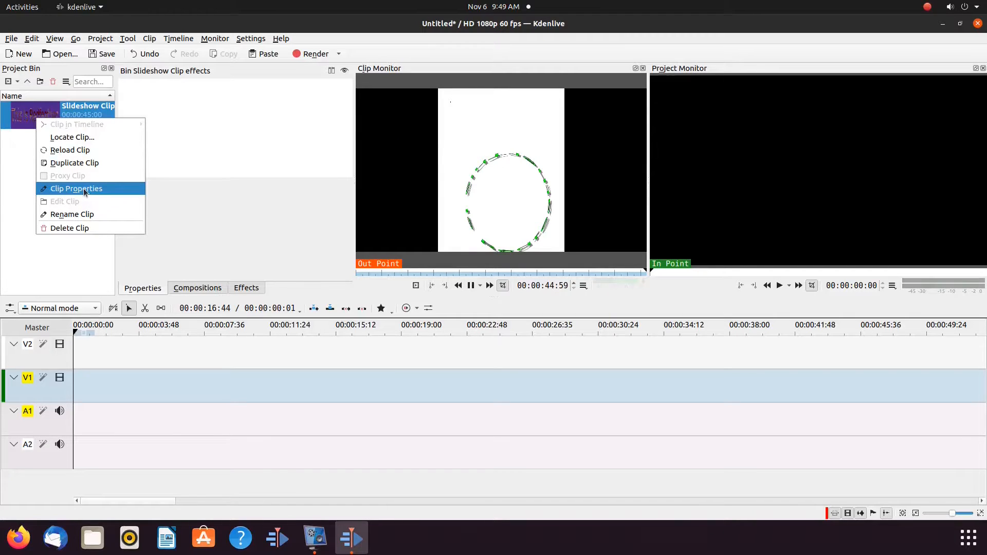
left_click(84, 189)
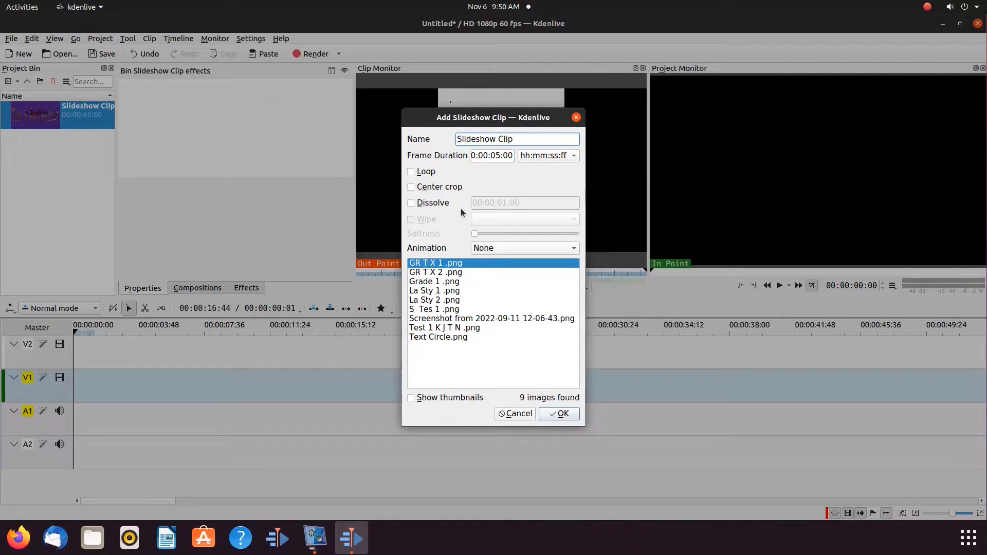
left_click(410, 202)
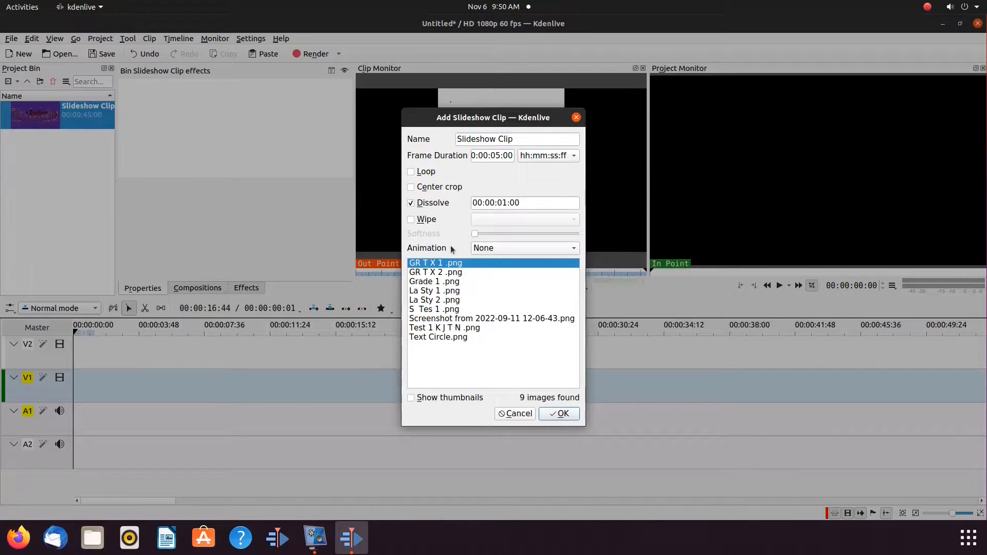
left_click(574, 249)
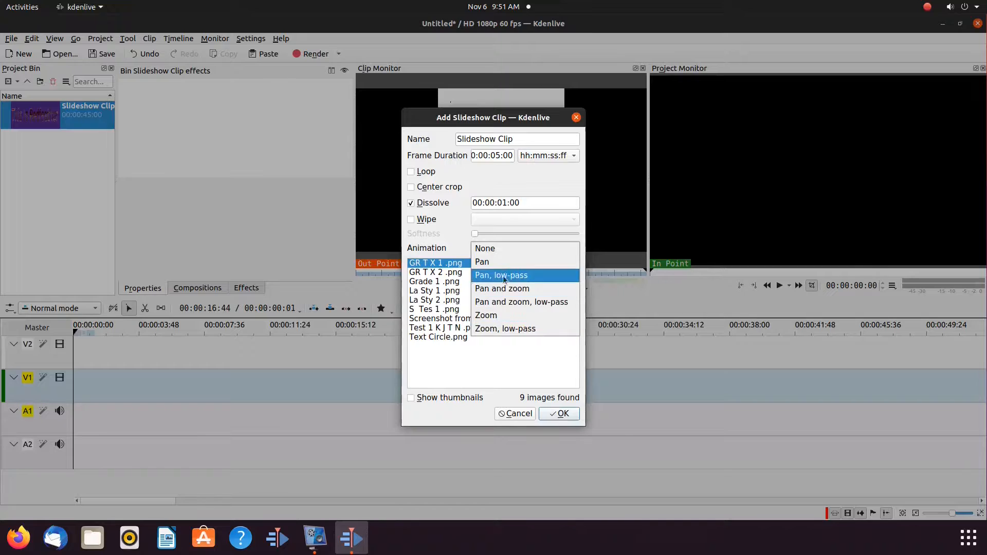
left_click(458, 231)
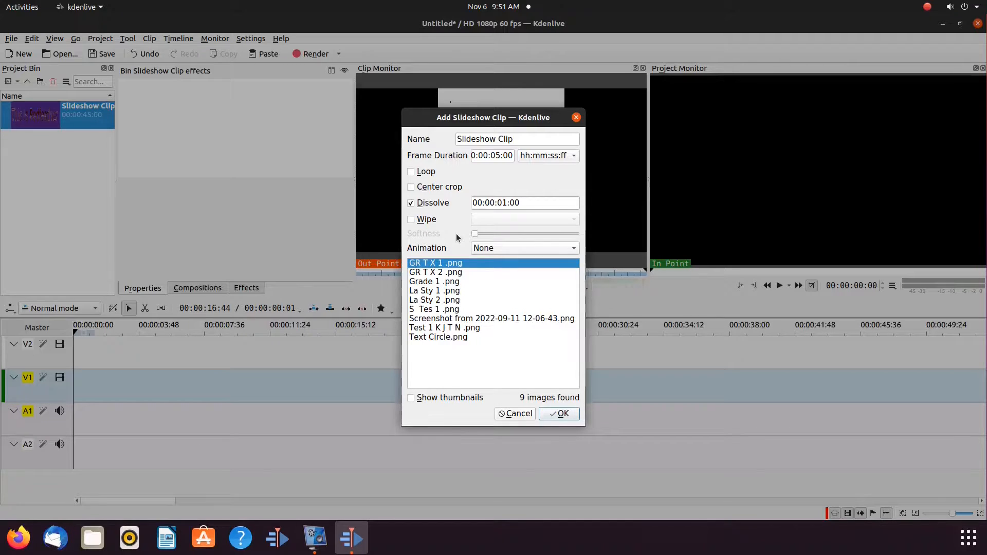
left_click(563, 413)
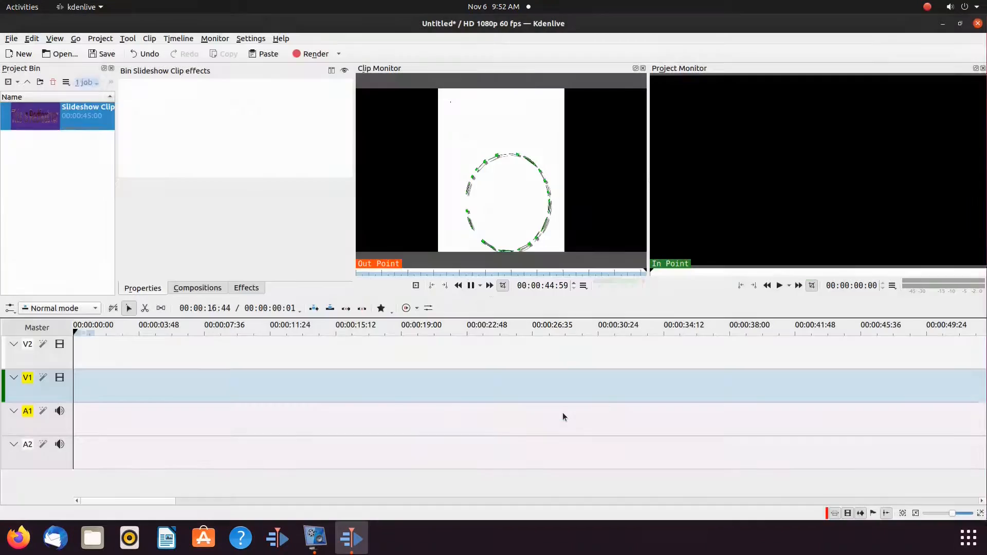
left_click(470, 286)
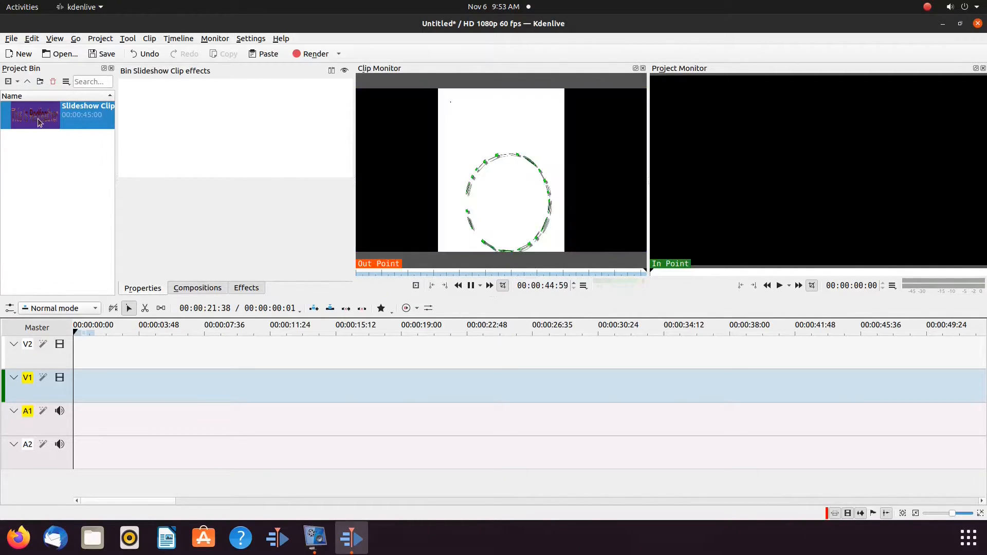
- Set the slideshow clip's animation to Pan and zoom in its properties and preview the clip
right_click(39, 122)
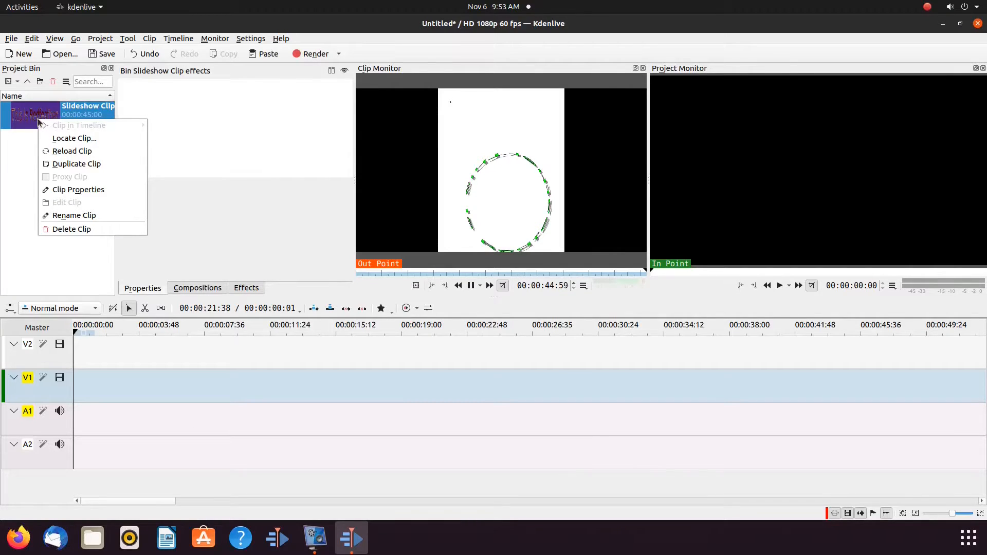
left_click(80, 190)
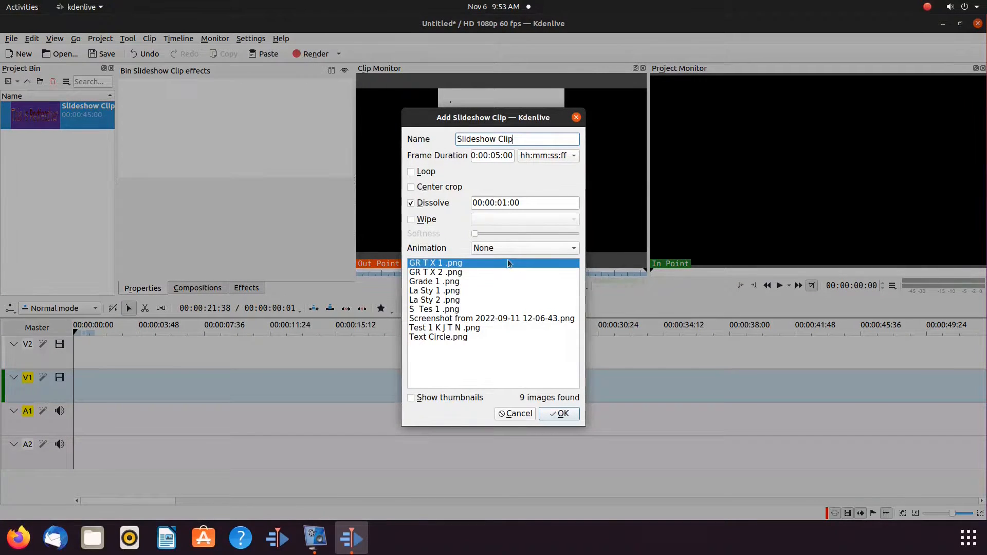
left_click(575, 250)
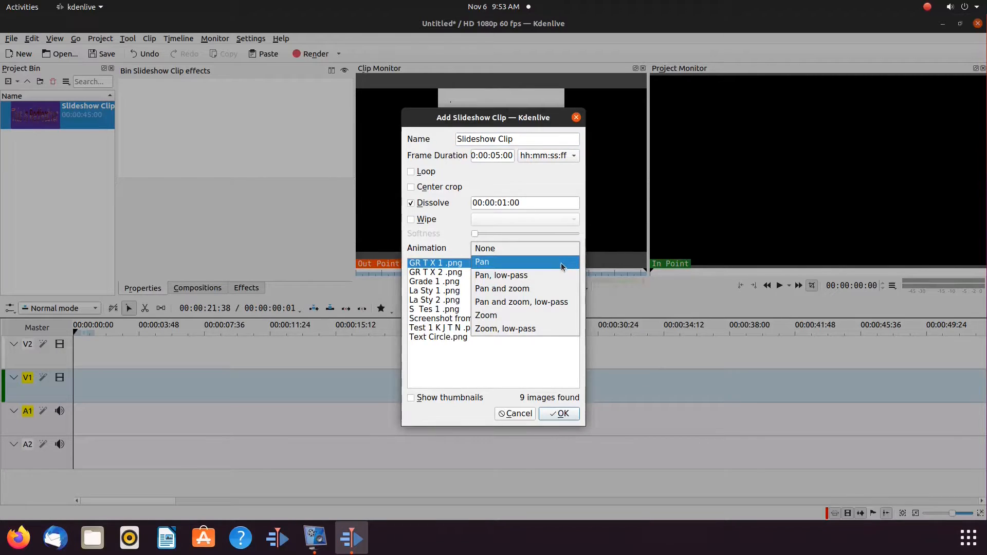
left_click(550, 290)
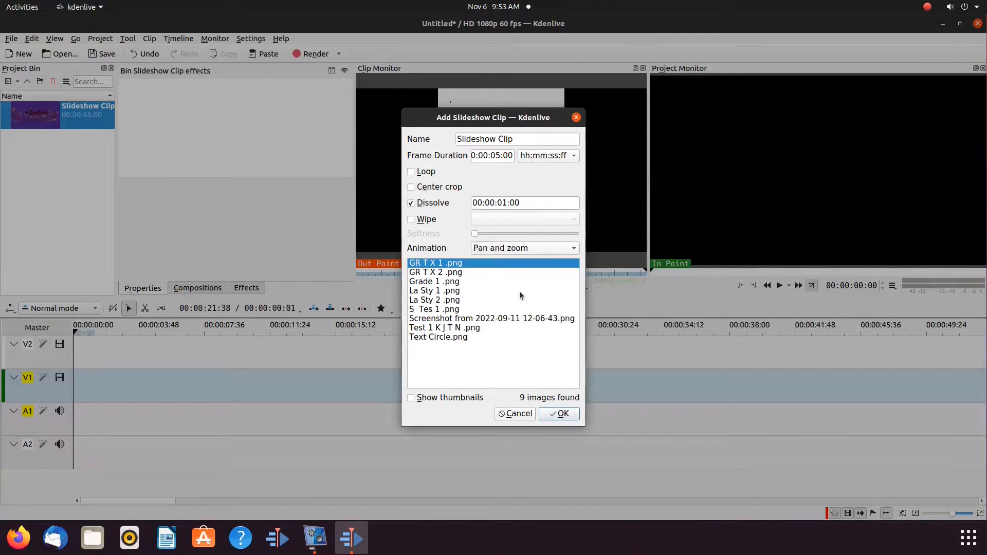
left_click(560, 414)
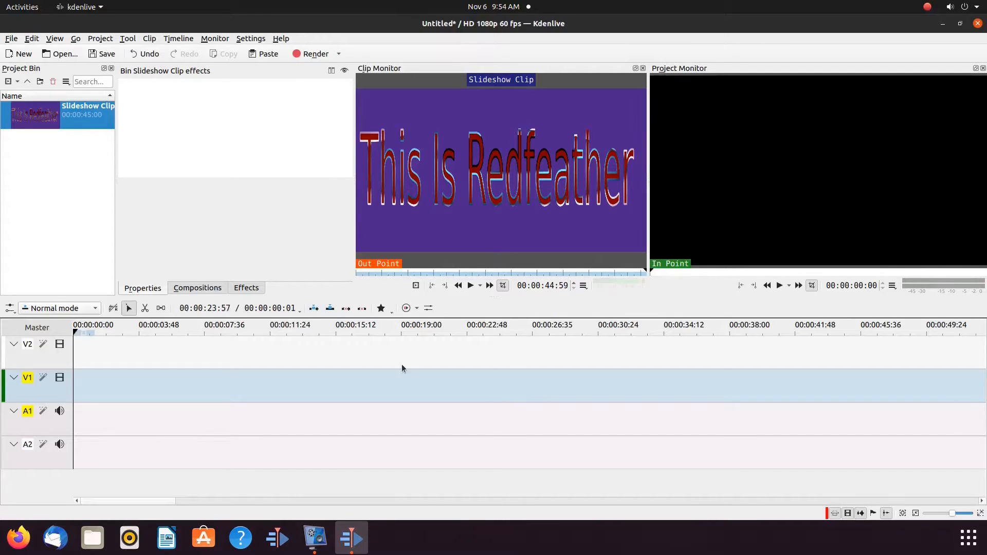
left_click(471, 286)
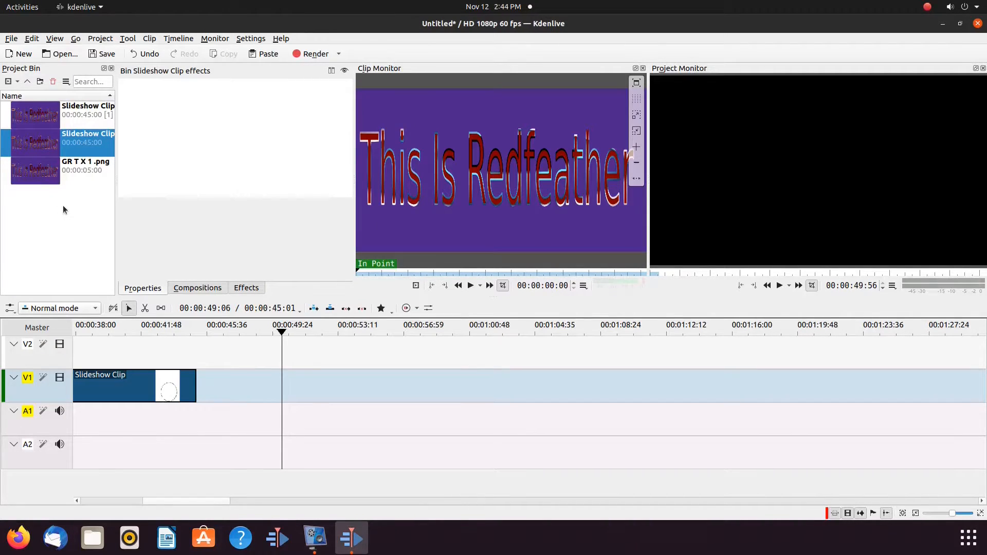
- Review the properties of the second slideshow clip in the project bin and accept them as they are
right_click(36, 146)
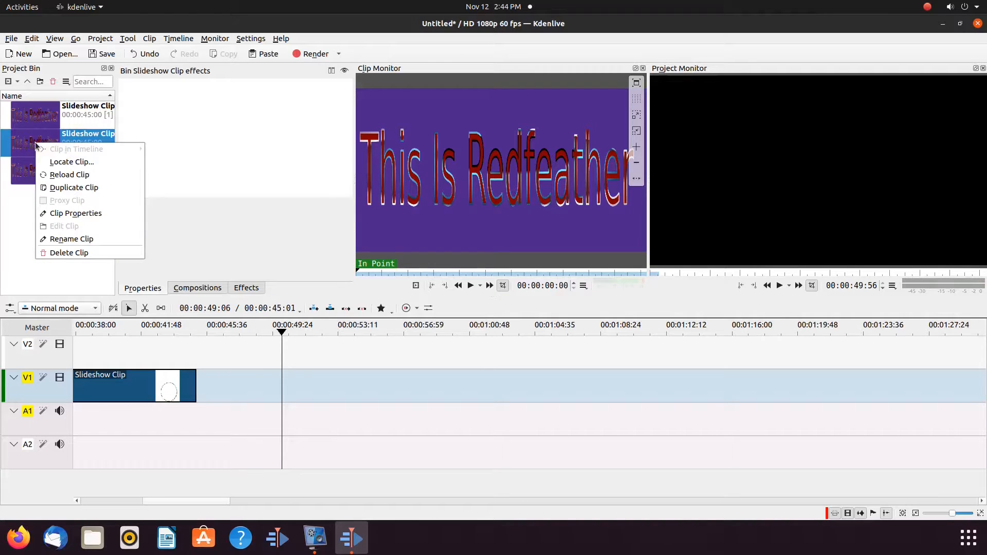
left_click(73, 214)
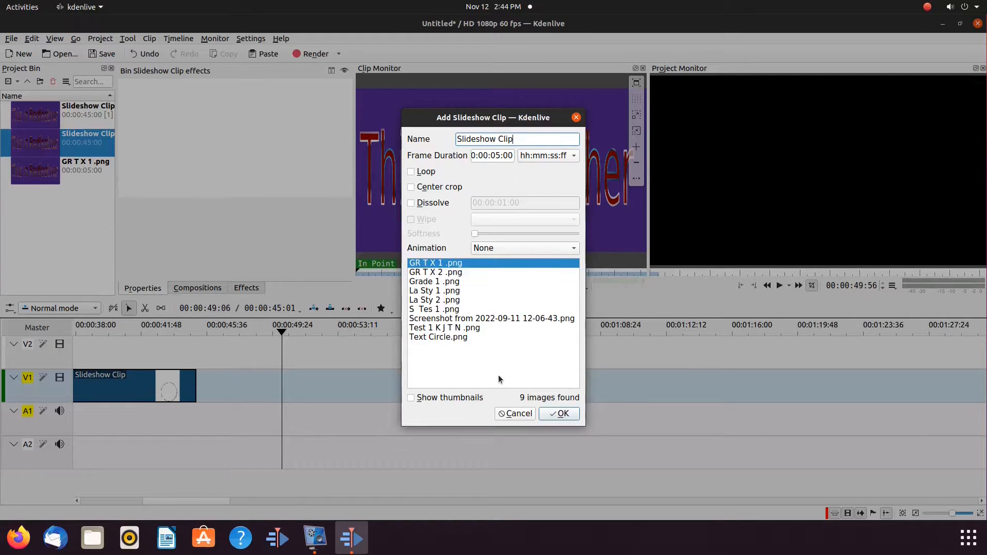
left_click(559, 414)
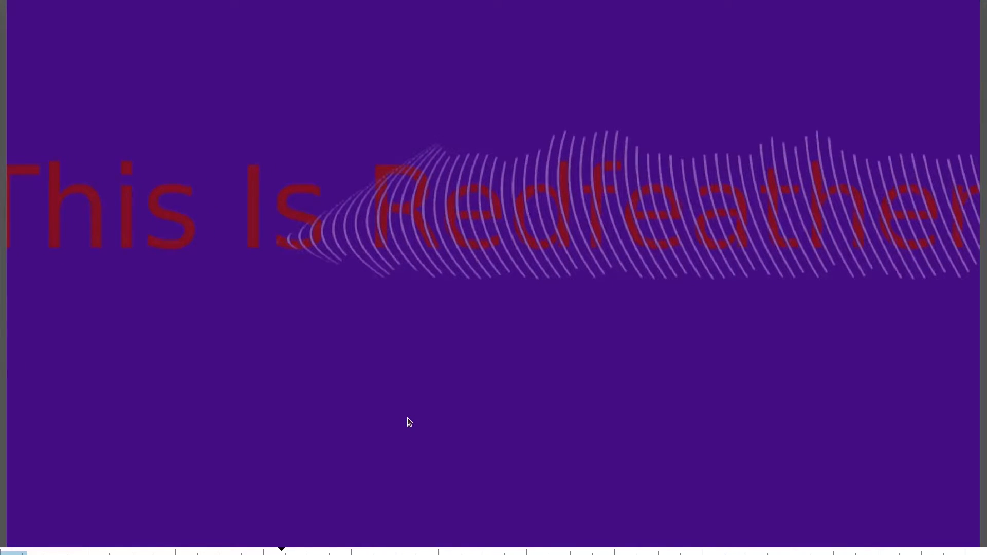
- Leave the full-screen preview and place the second slideshow clip on track V1, a short gap after the first clip
key("Escape")
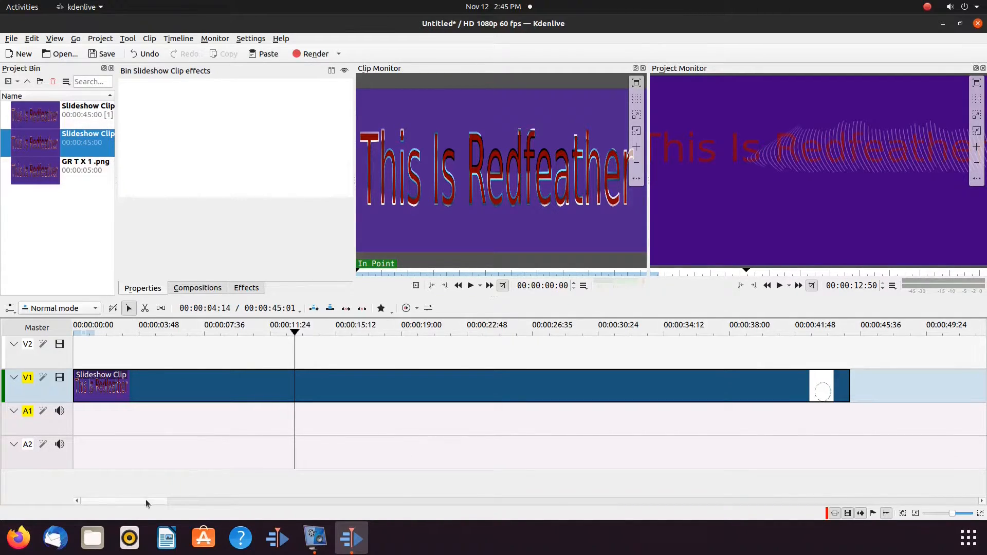
left_click_drag(146, 498, 217, 498)
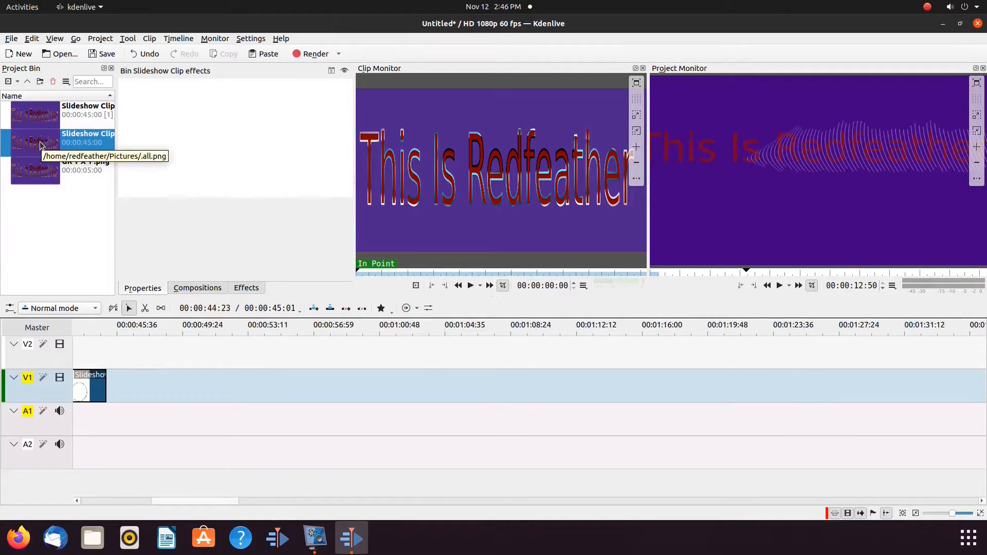
left_click_drag(40, 146, 149, 379)
left_click(249, 384)
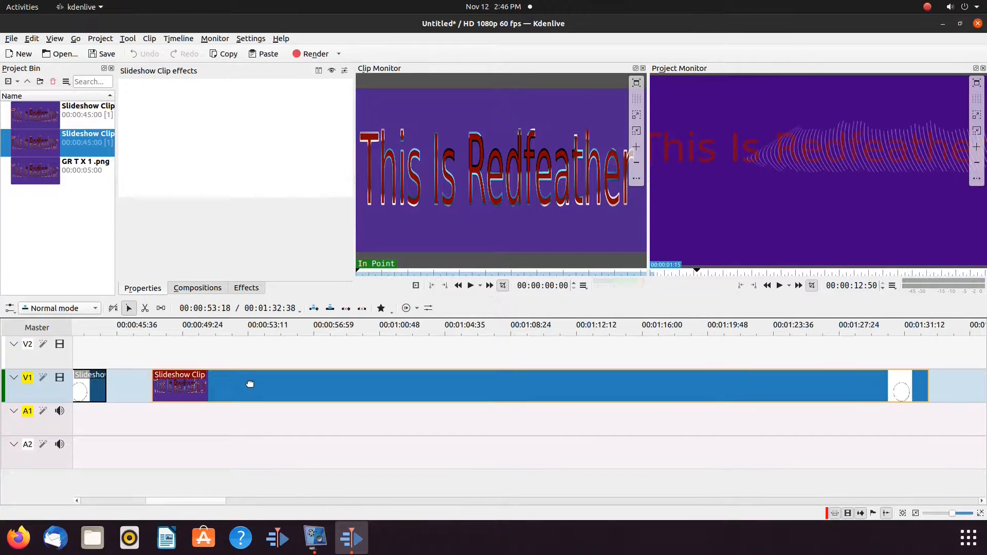
- Move the second slideshow clip slightly earlier on V1 and place GR T X 1 .png on V2, aligned with the clip's start
left_click_drag(238, 386, 226, 386)
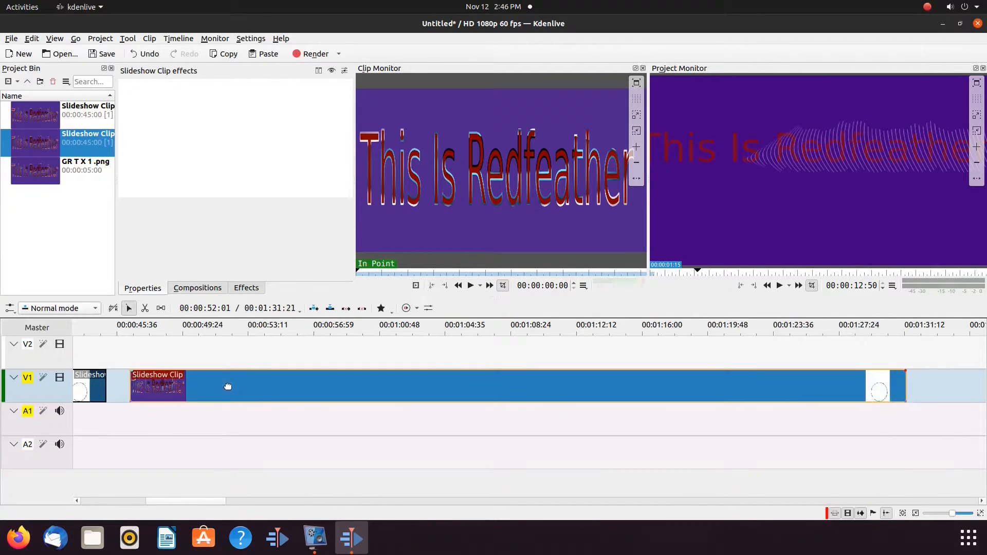
left_click(223, 415)
left_click_drag(35, 169, 131, 352)
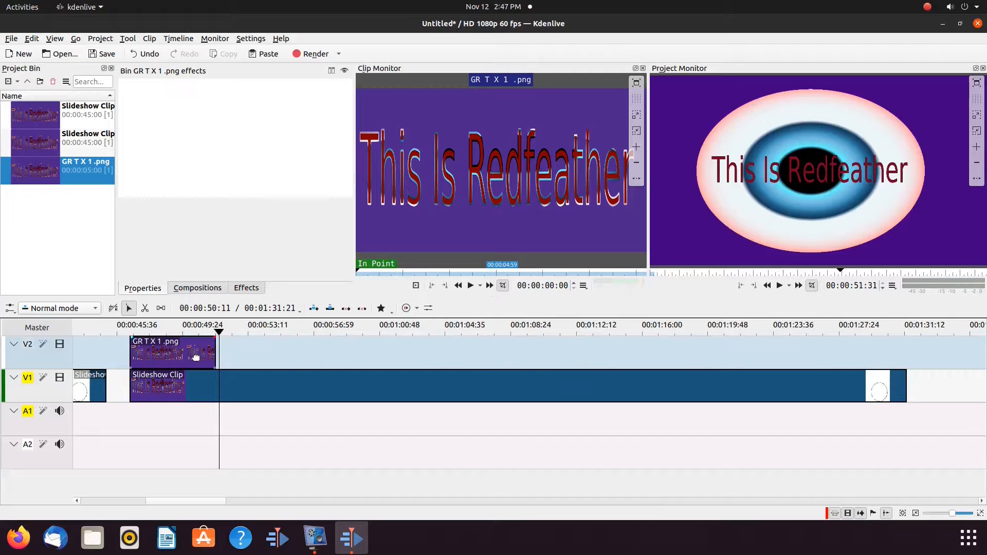
- Cut the second slideshow clip on V1 at the end of the PNG above it and move the remainder slightly later
key("x")
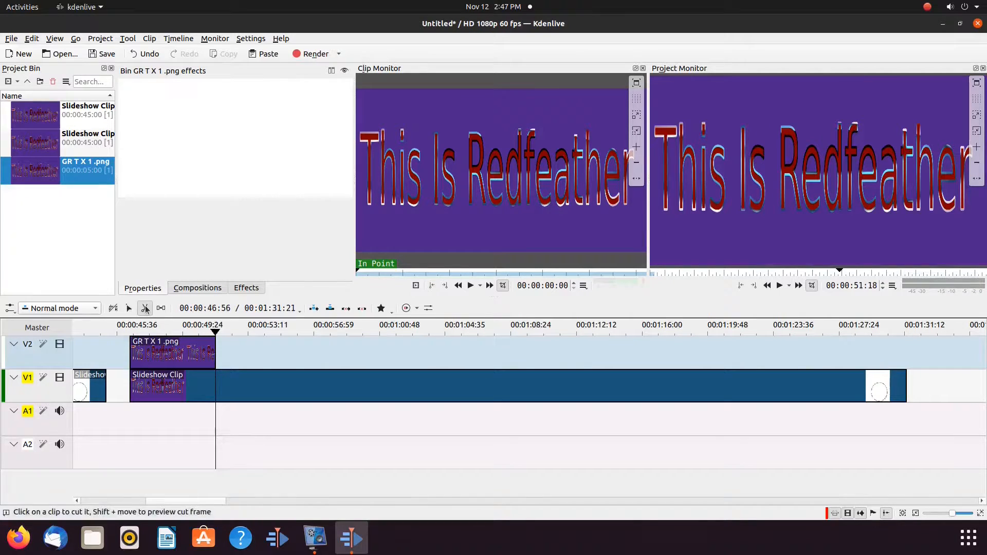
left_click(215, 382)
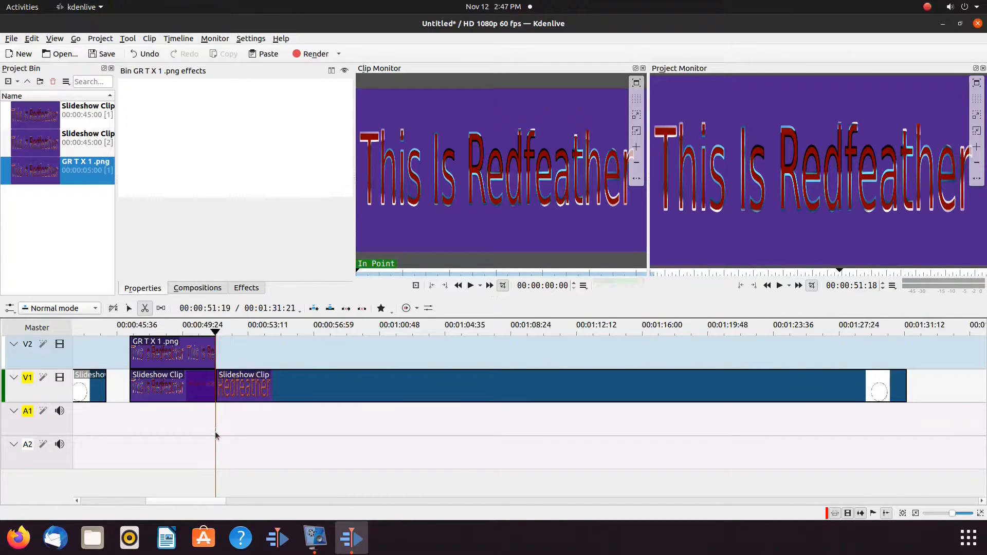
key("s")
left_click(291, 388)
left_click_drag(291, 388, 308, 391)
- Play the timeline briefly from the start of the slideshow clip's separated remainder
left_click(231, 409)
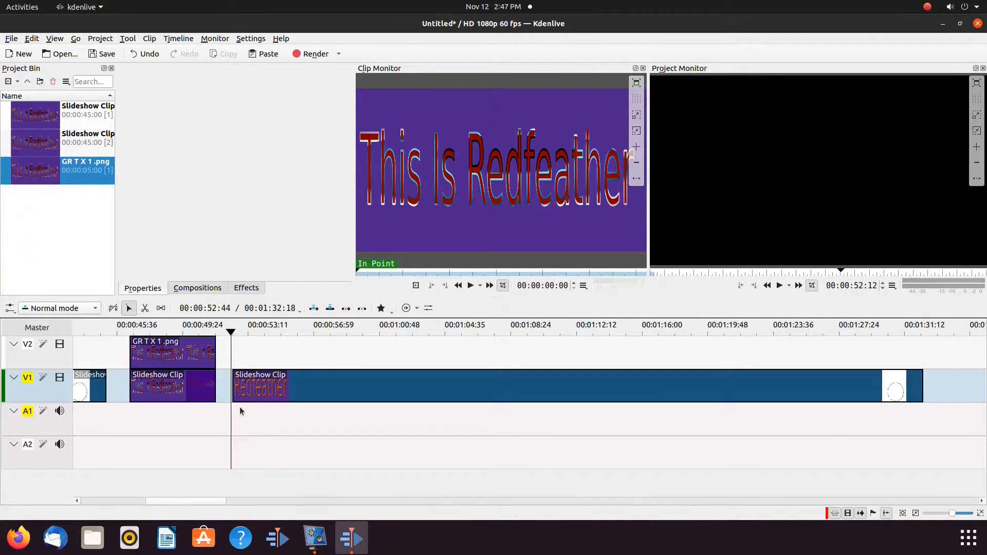
key("space")
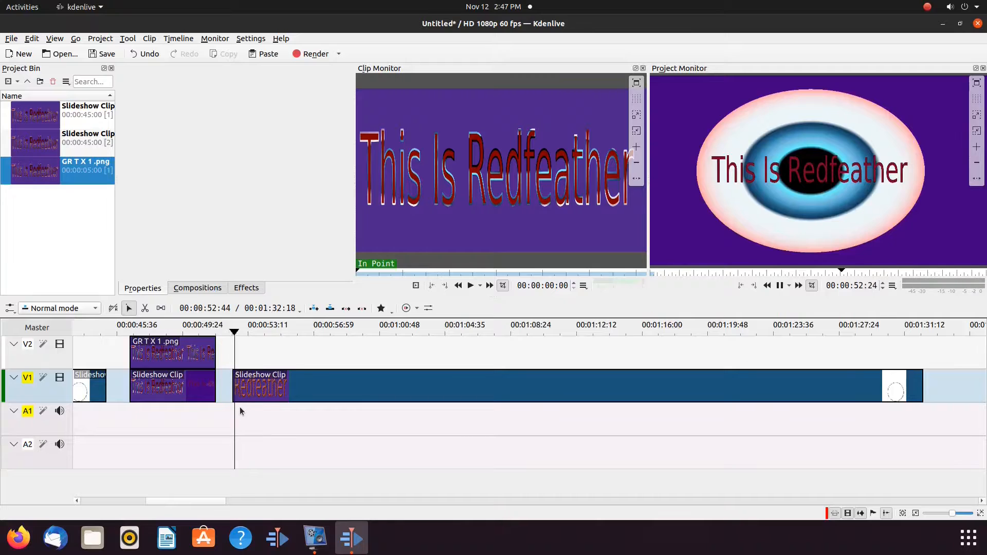
key("space")
- Move the slideshow remainder well further along V1 and place the GR T X 1 .png clip on V1 directly after the first part
left_click(203, 409)
left_click_drag(329, 386, 507, 389)
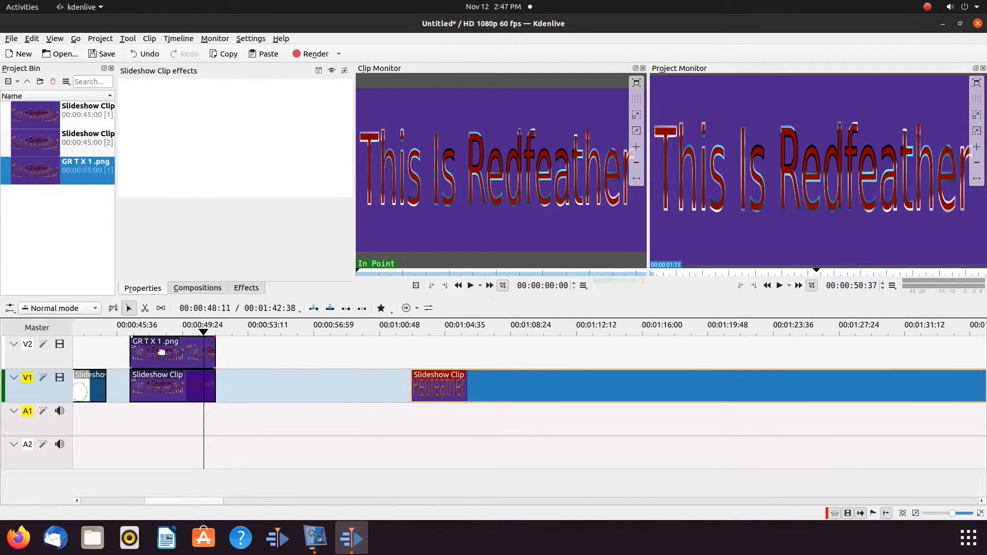
left_click_drag(169, 360, 246, 389)
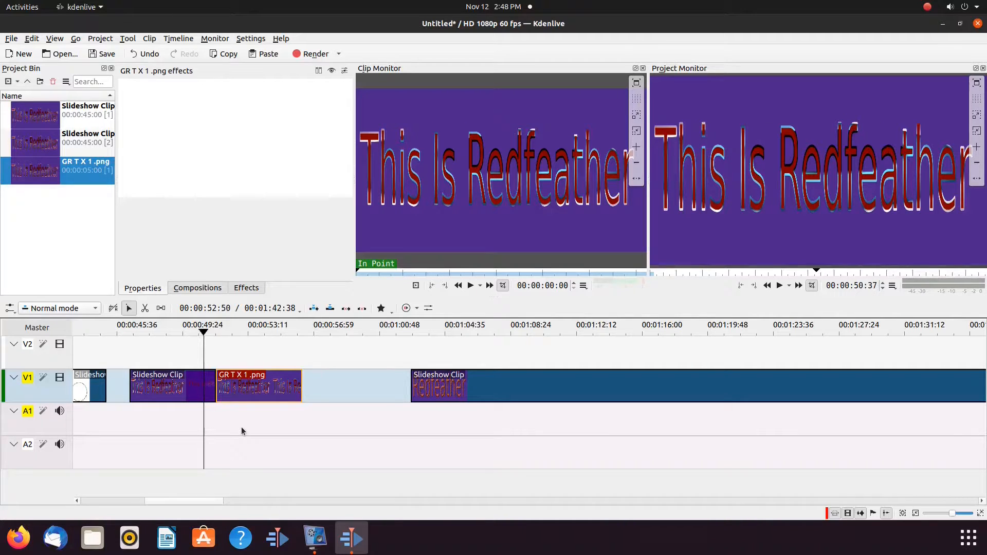
- Search the effects for "zoom" and apply Position and Zoom to the GR T X 1 .png clip on V1
left_click(250, 288)
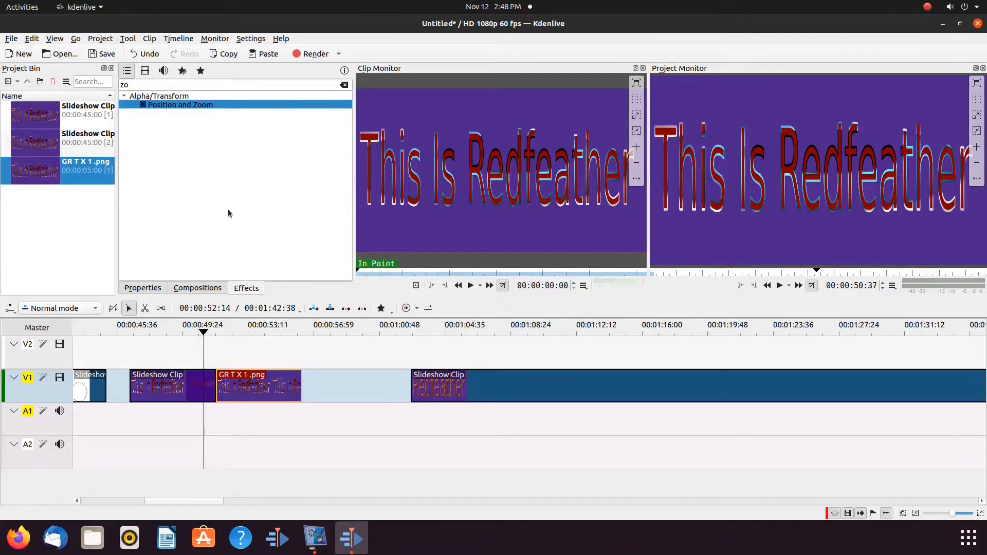
left_click(127, 85)
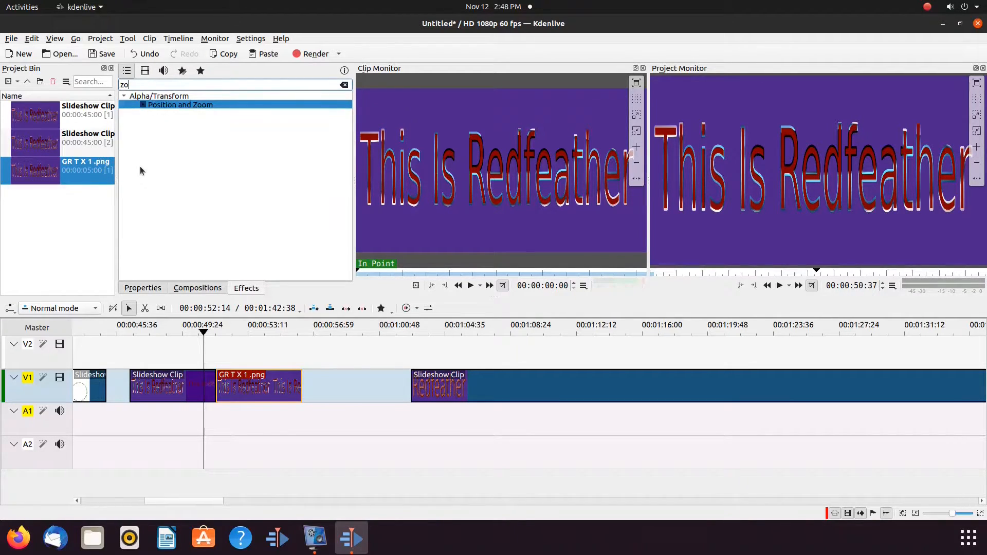
type("om")
left_click_drag(198, 106, 250, 387)
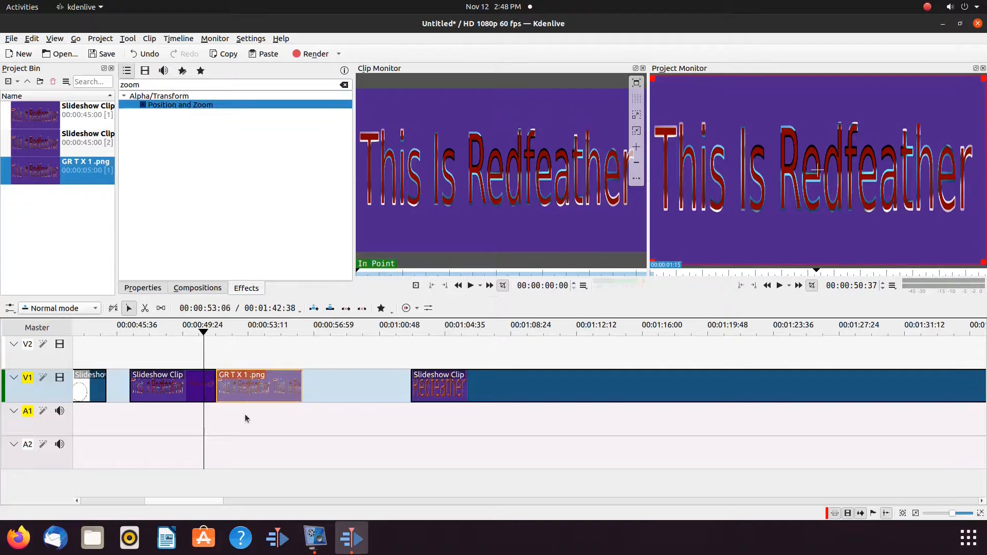
- Set the Position and Zoom effect's Y value to -107 with the playhead at 00:00:00:21 in the PNG clip
left_click(219, 410)
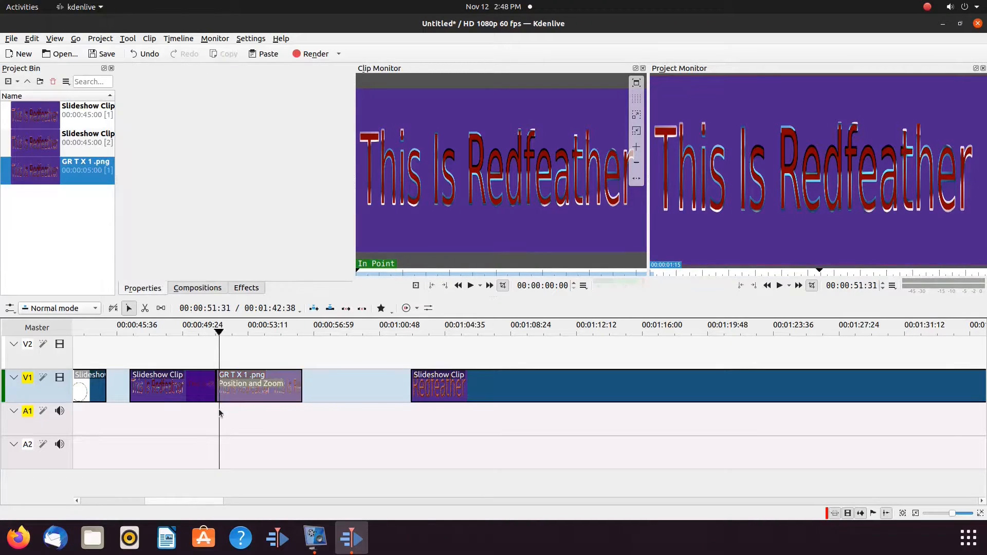
left_click(246, 393)
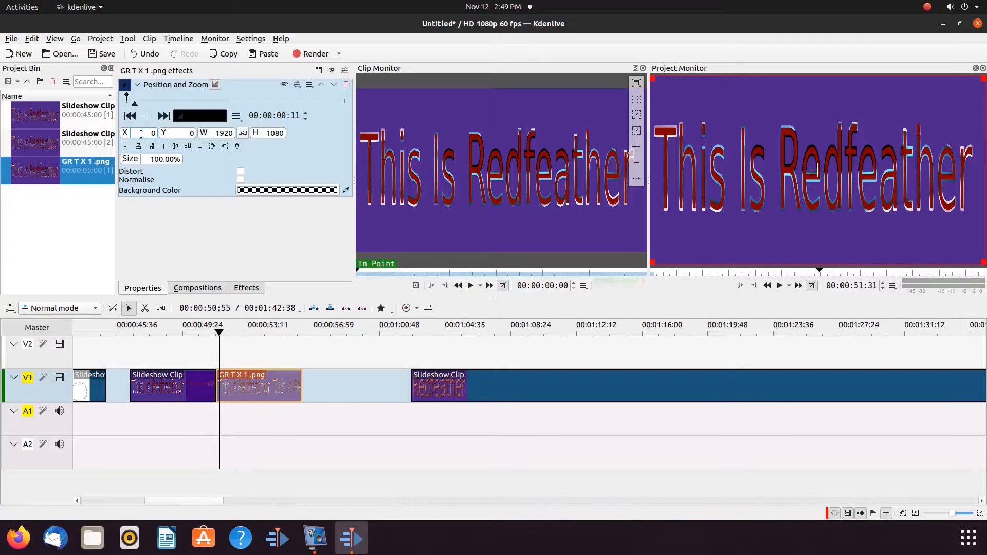
left_click(221, 407)
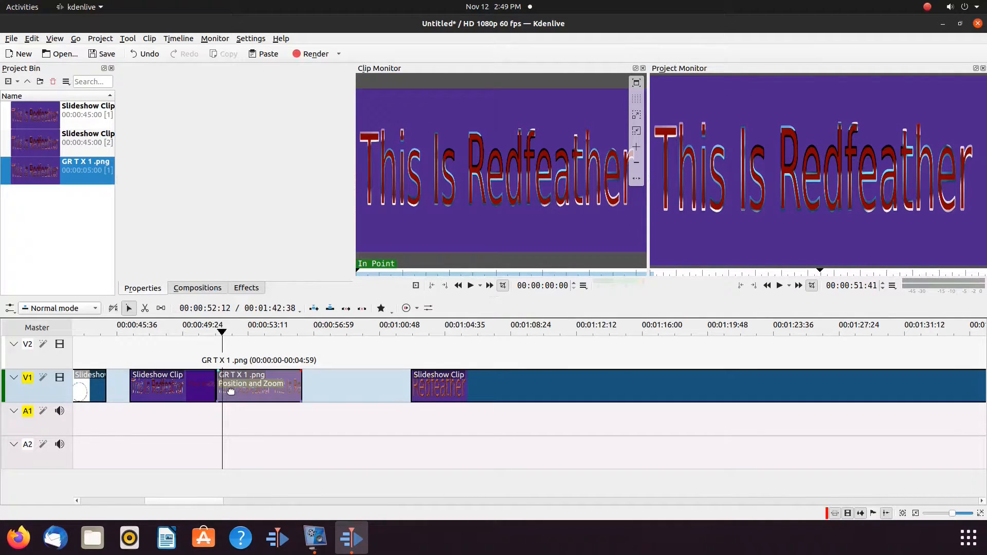
left_click(230, 392)
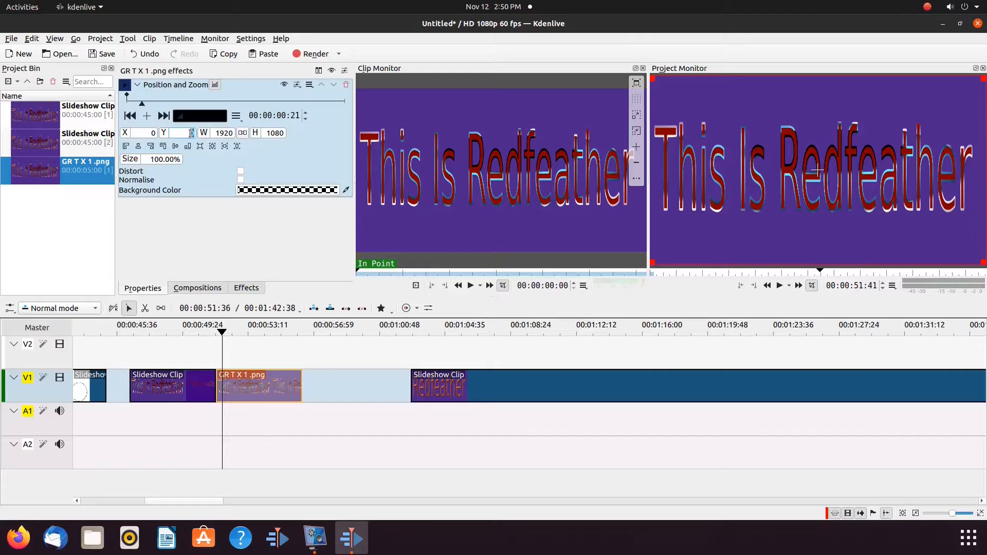
double_click(192, 133)
scroll(185, 133, "up", 4)
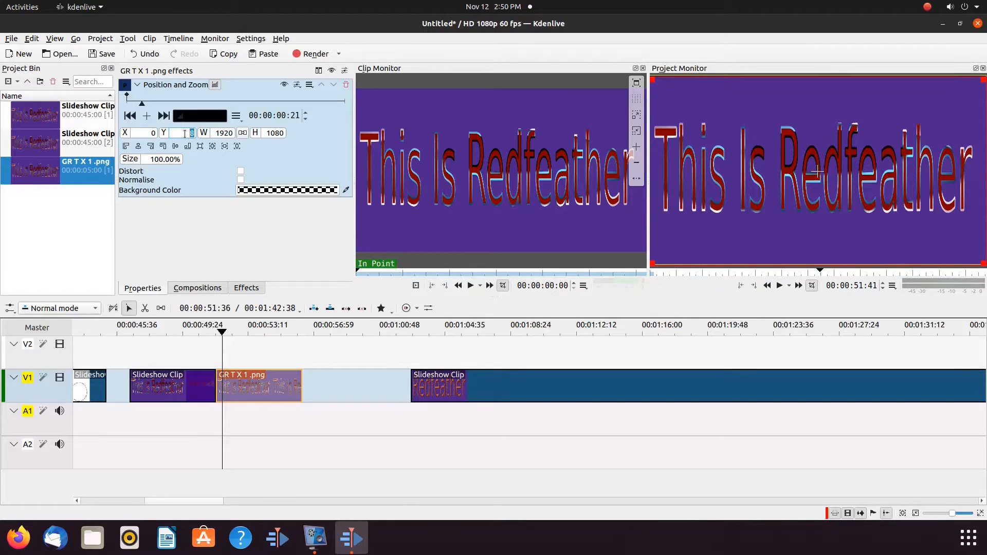
scroll(185, 134, "up", 10)
scroll(185, 134, "up", 4)
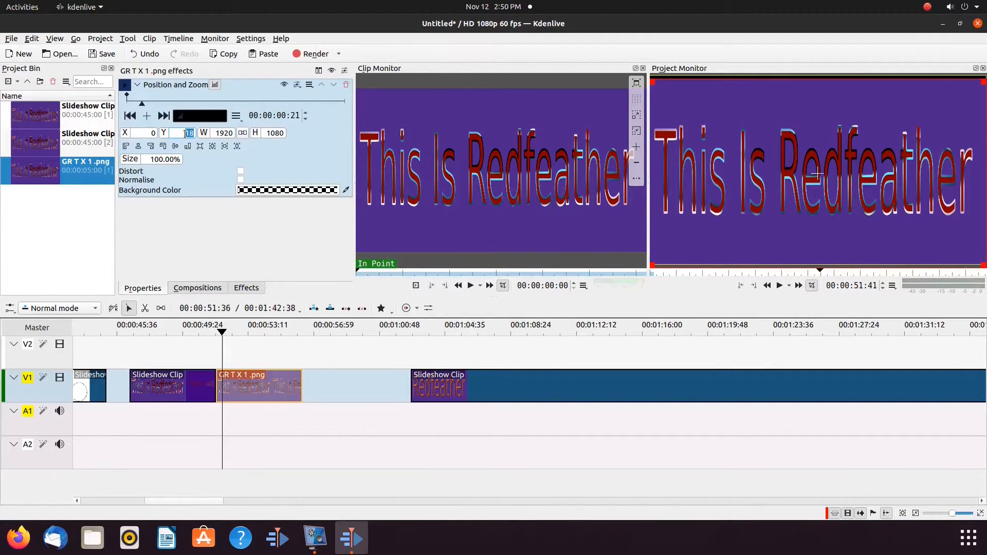
scroll(184, 134, "up", 3)
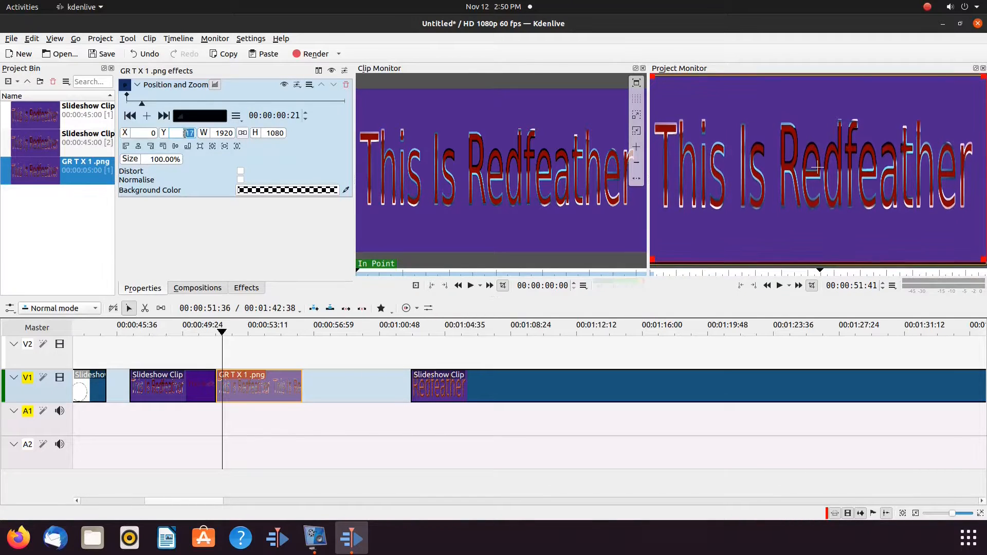
scroll(184, 133, "down", 20)
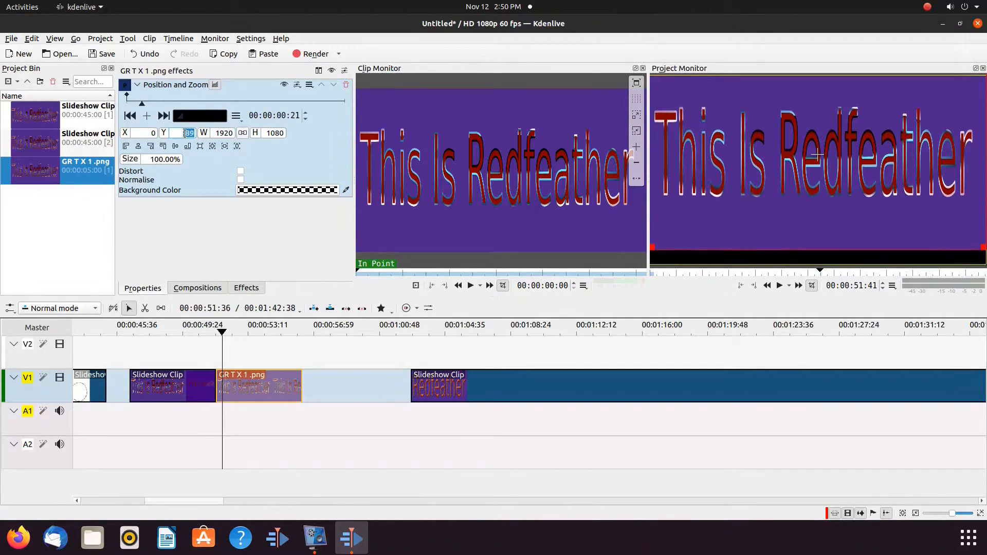
scroll(185, 133, "down", 11)
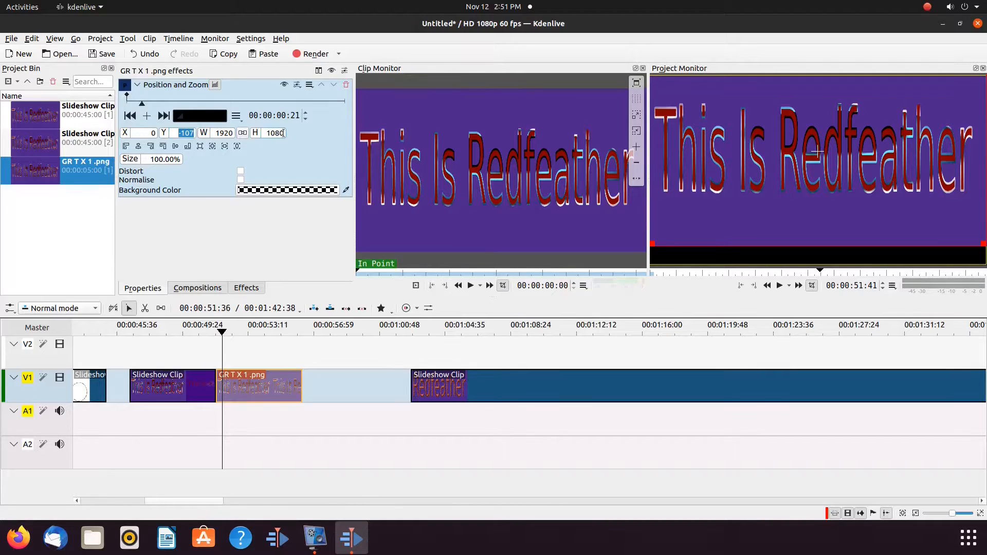
- Set the effect's height to 1187 and add a keyframe at 00:00:00:21
scroll(283, 133, "up", 20)
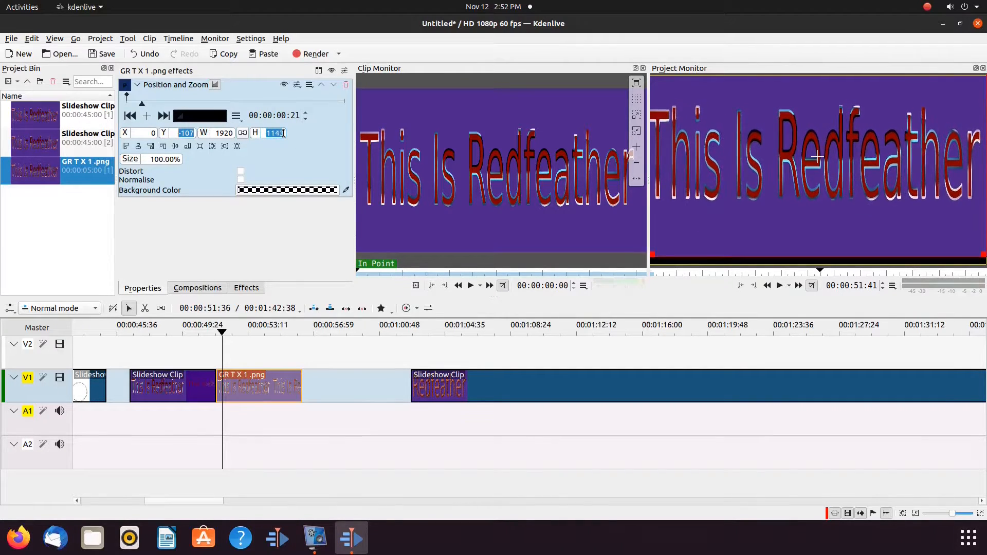
scroll(283, 134, "up", 13)
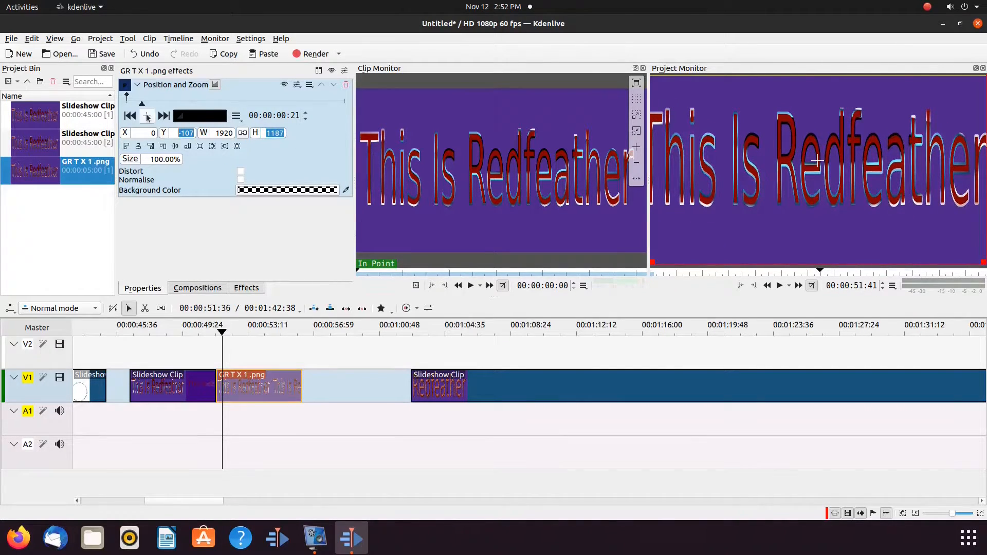
left_click(147, 117)
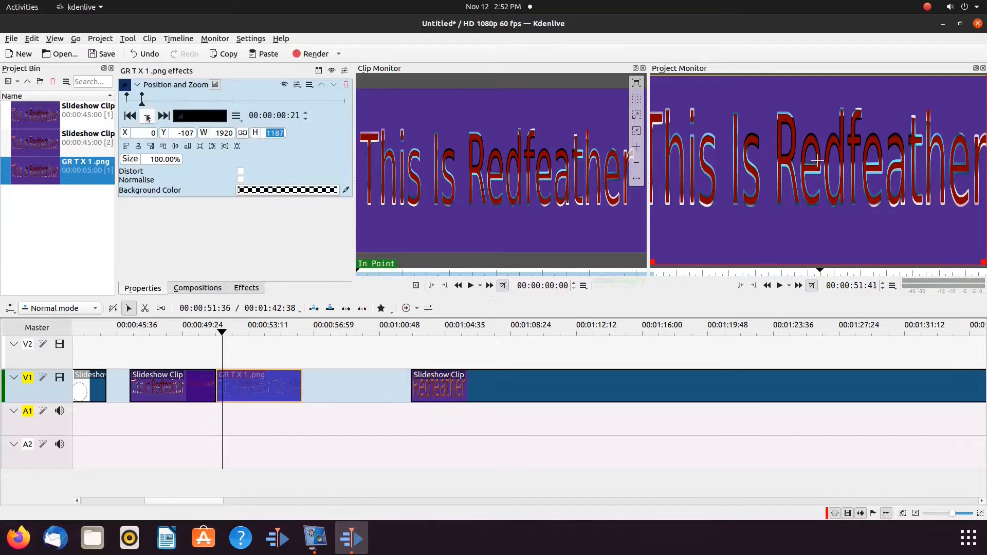
- Play the timeline from just before the PNG clip to preview its zoom
left_click(212, 409)
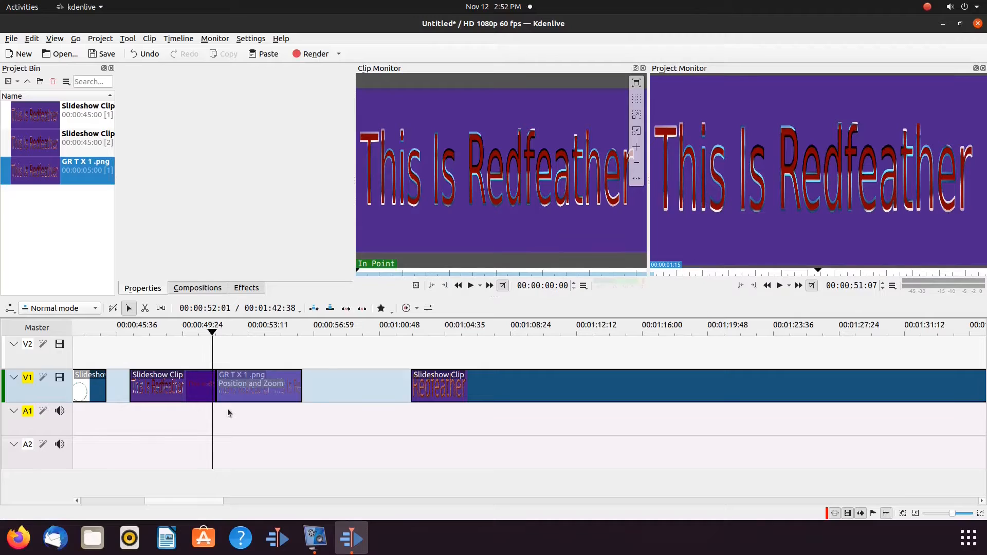
key("space")
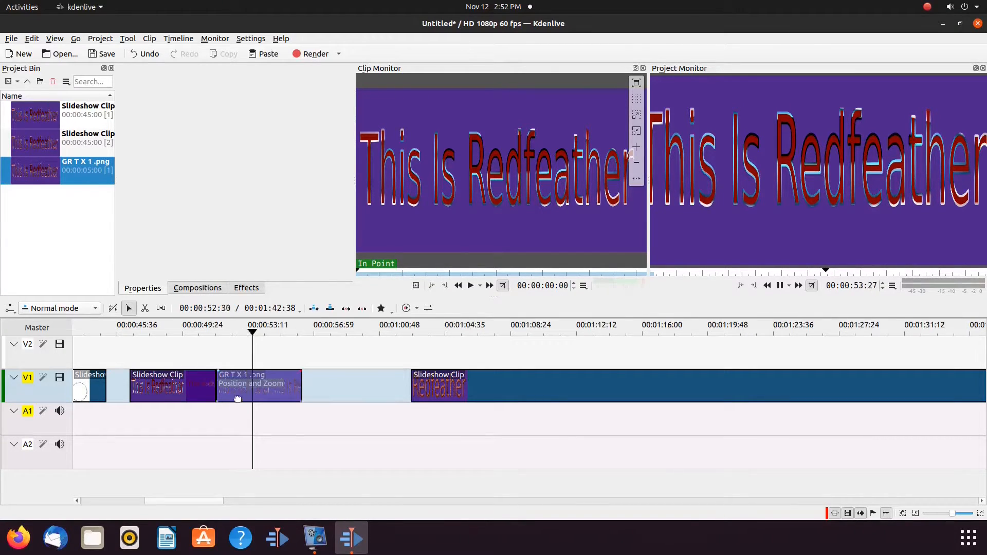
key("space")
- Add a Position and Zoom keyframe at 00:00:01:52 in the PNG clip, with Y at 0 and height at 1080
left_click(239, 400)
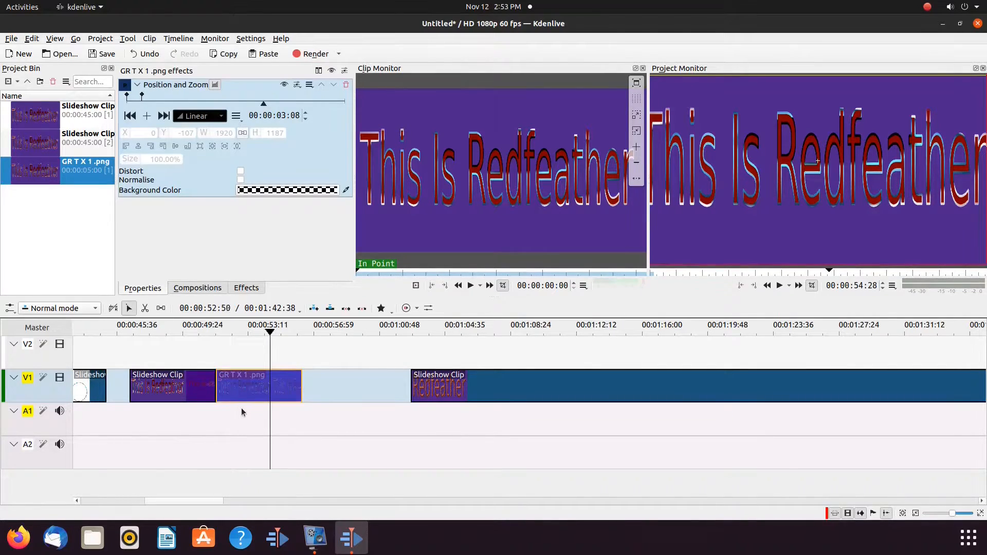
left_click(248, 411)
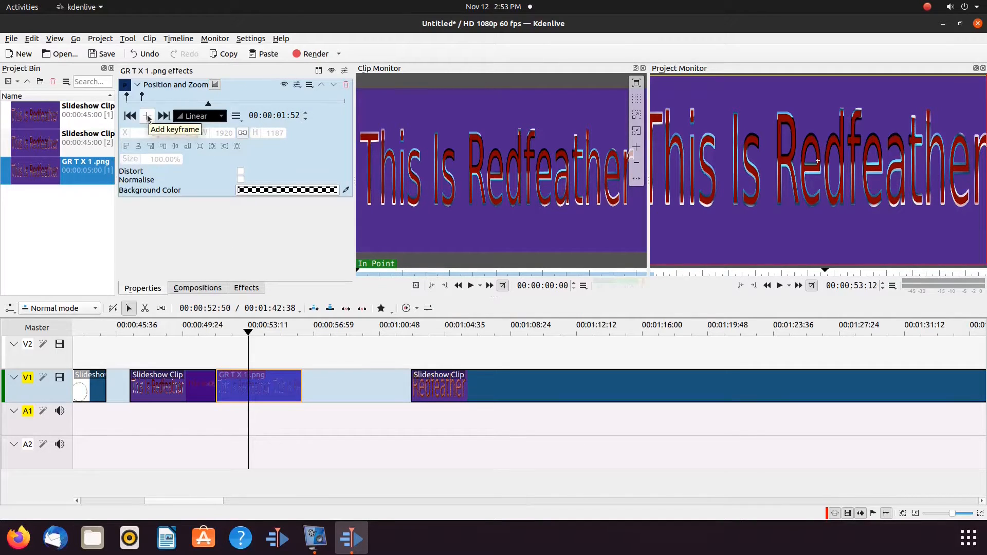
left_click(147, 115)
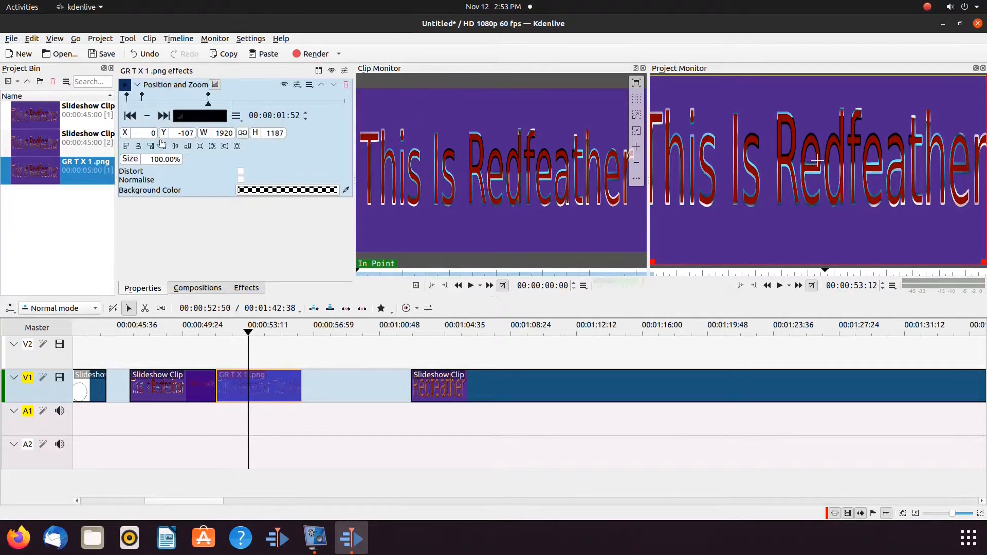
double_click(192, 133)
type("0")
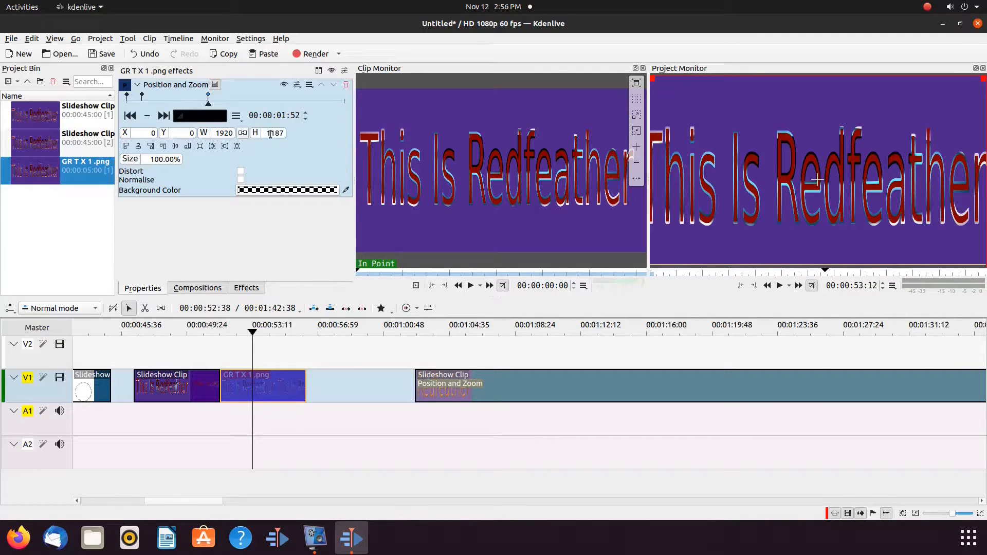
double_click(270, 134)
type("1080")
- Preview the zoom at several points across the PNG clip and review its Position and Zoom keyframes
key("Left")
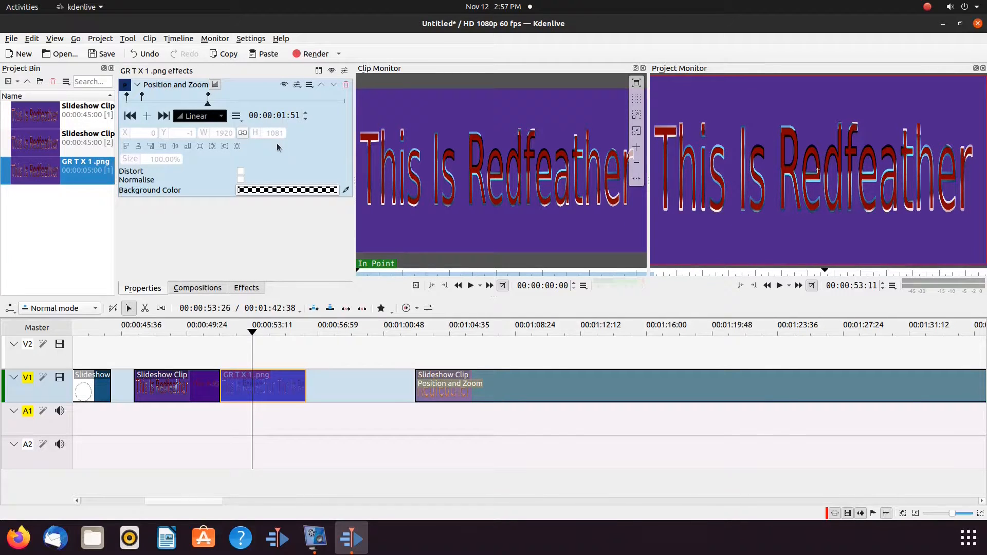
left_click(147, 117)
left_click(251, 354)
left_click(256, 392)
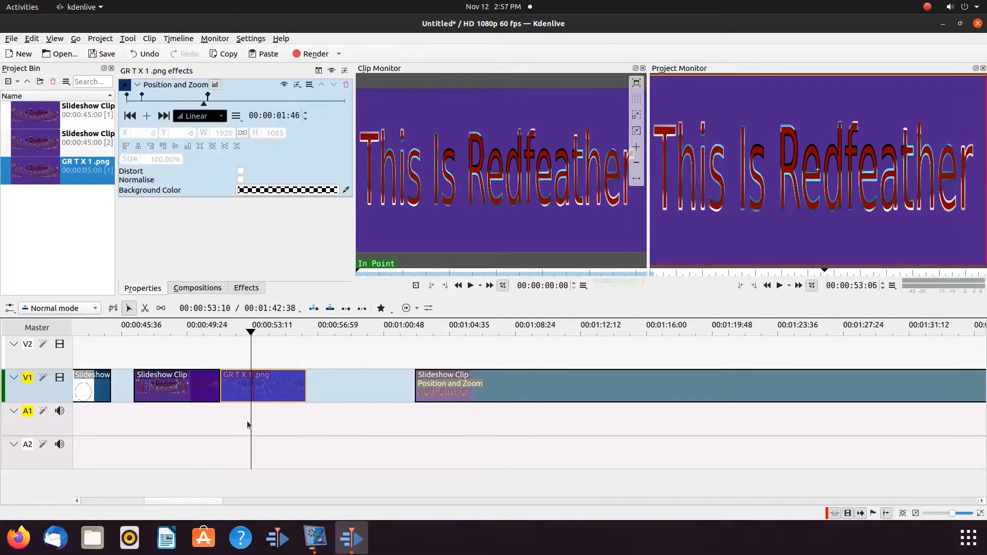
left_click(230, 414)
key("space")
left_click(277, 414)
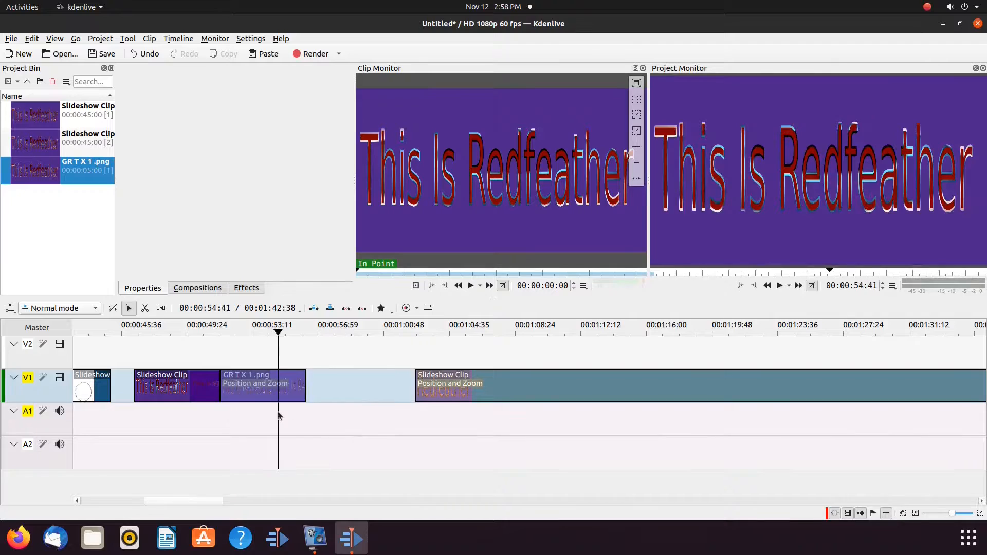
left_click(262, 430)
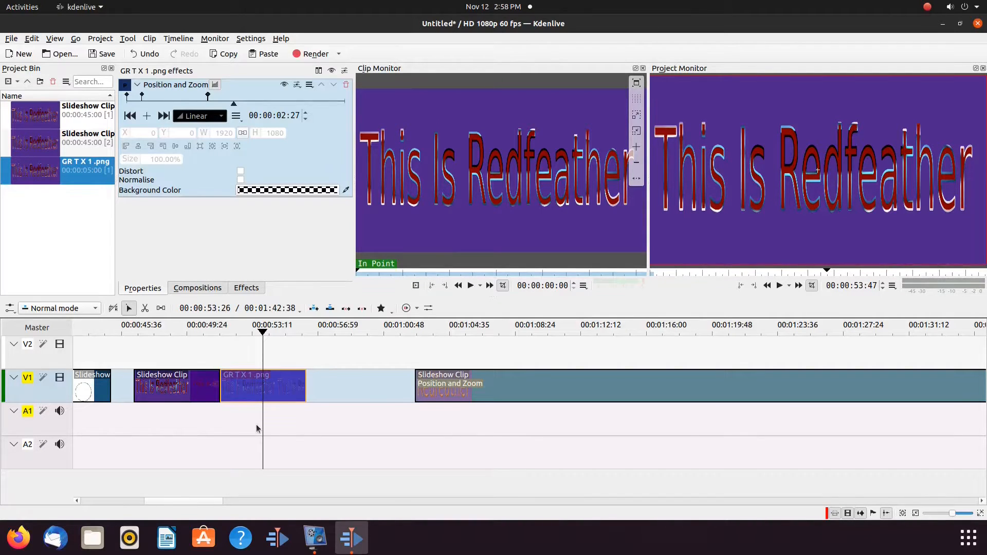
left_click(225, 411)
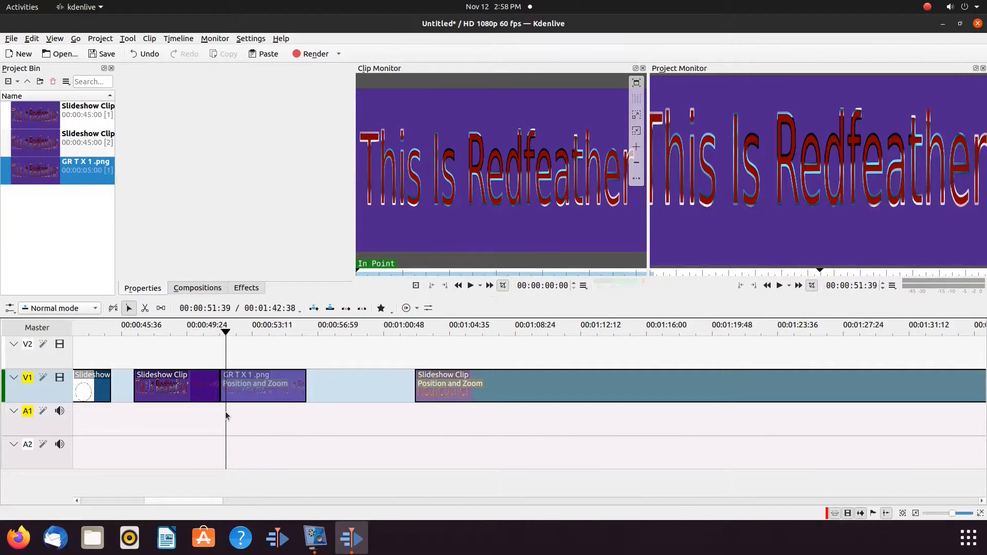
left_click(277, 414)
left_click(272, 387)
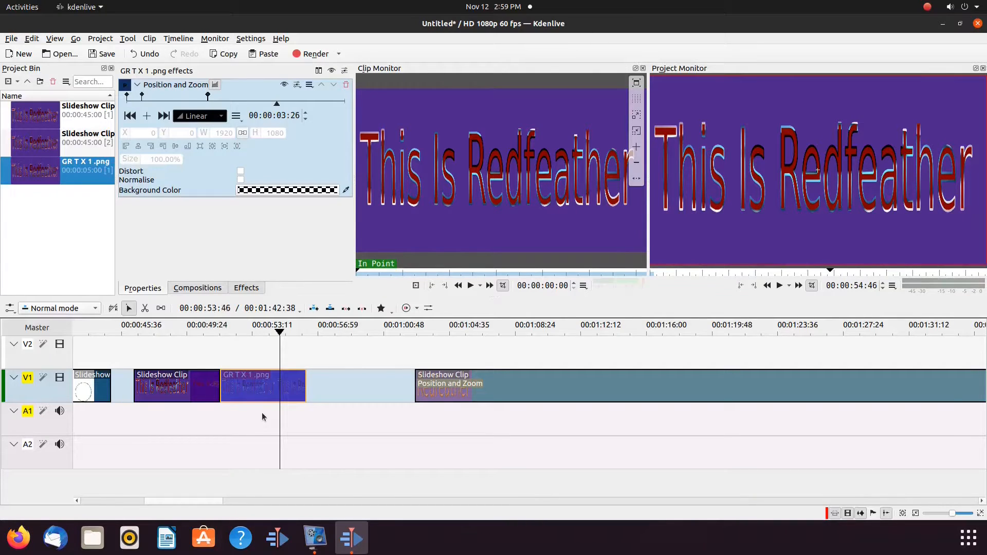
- Add a Position and Zoom keyframe at 00:00:02:58 in the PNG clip, with X at -173 and height at 1075
left_click(273, 424)
left_click(262, 387)
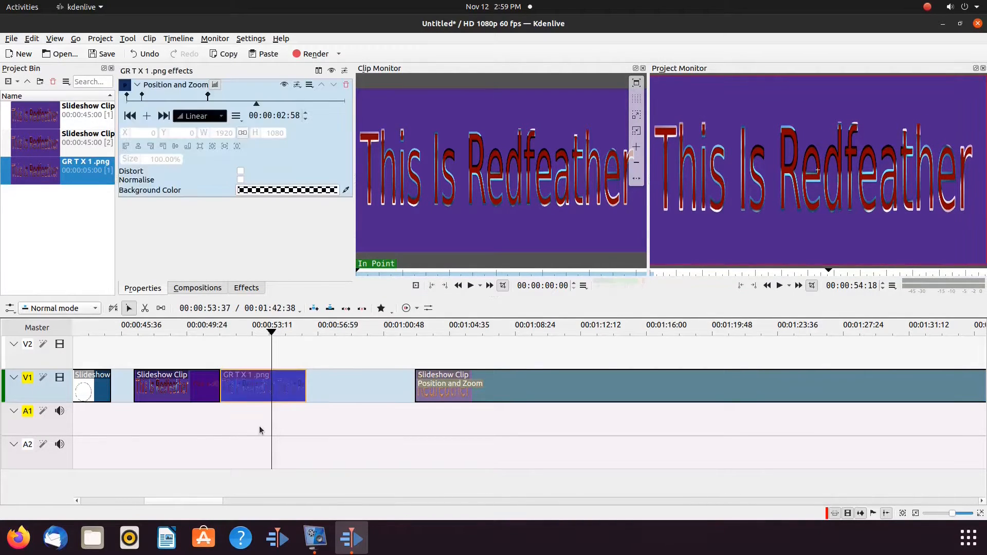
left_click(147, 116)
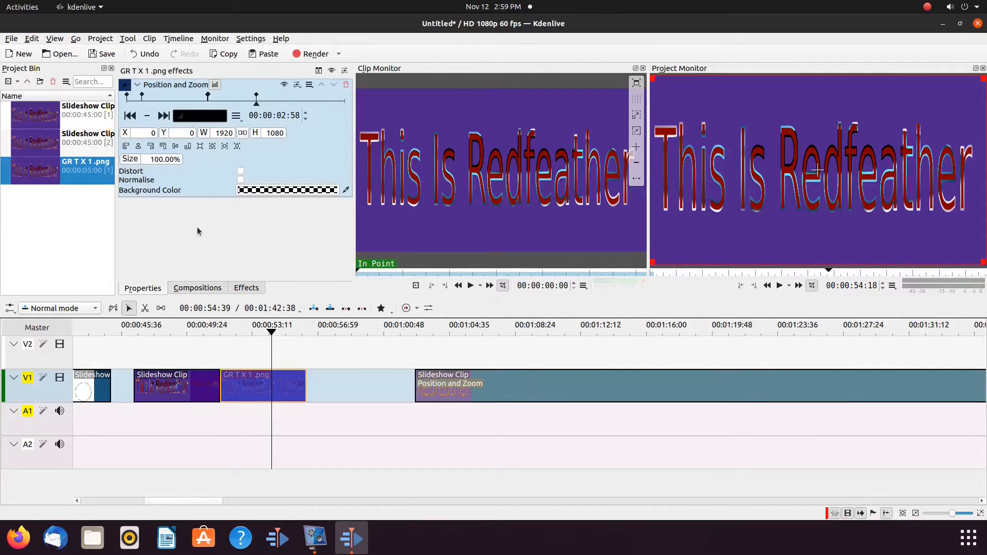
scroll(154, 132, "down", 20)
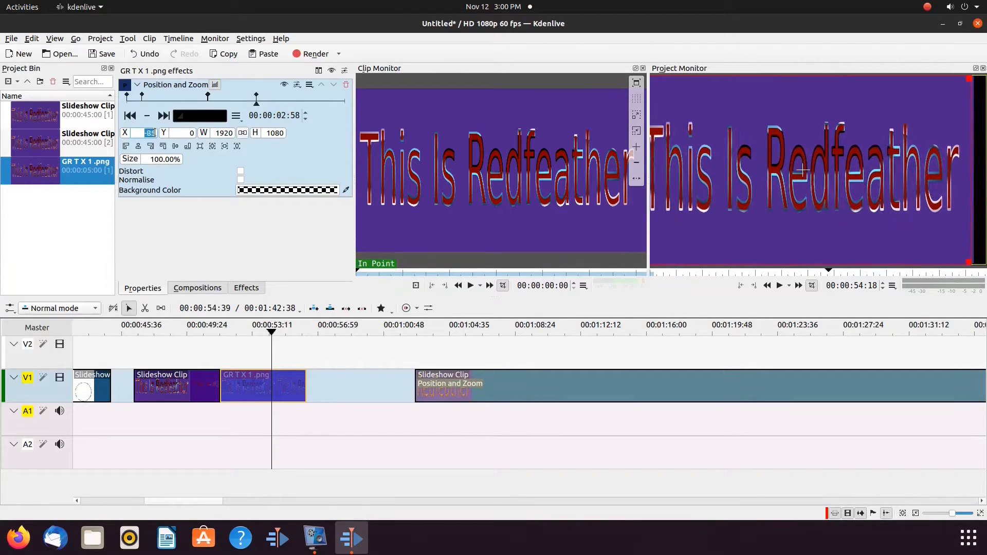
scroll(154, 133, "down", 20)
scroll(282, 132, "down", 2)
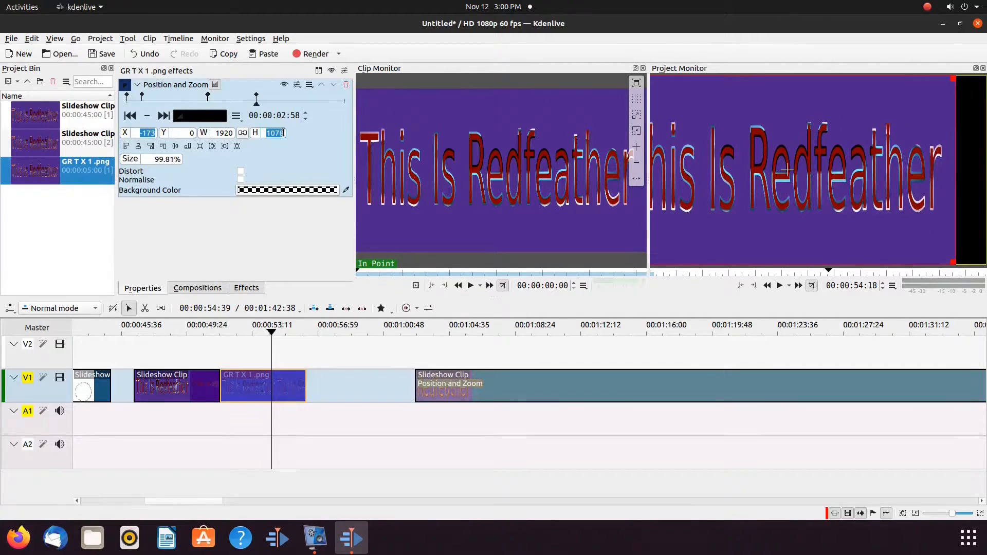
scroll(283, 132, "down", 3)
- Set the X position of the 00:00:02:58 keyframe to -463 and its width to 2845
scroll(236, 134, "up", 20)
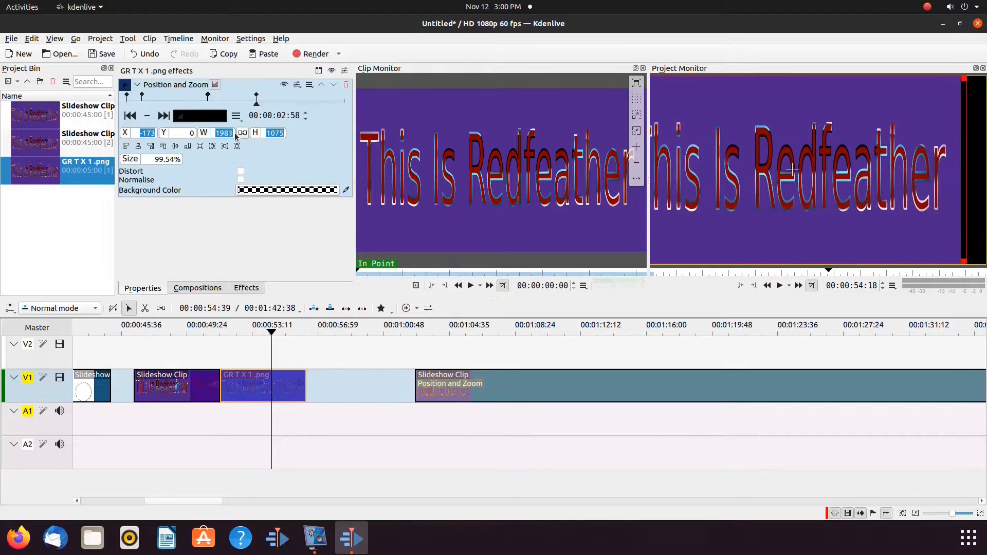
scroll(236, 134, "up", 20)
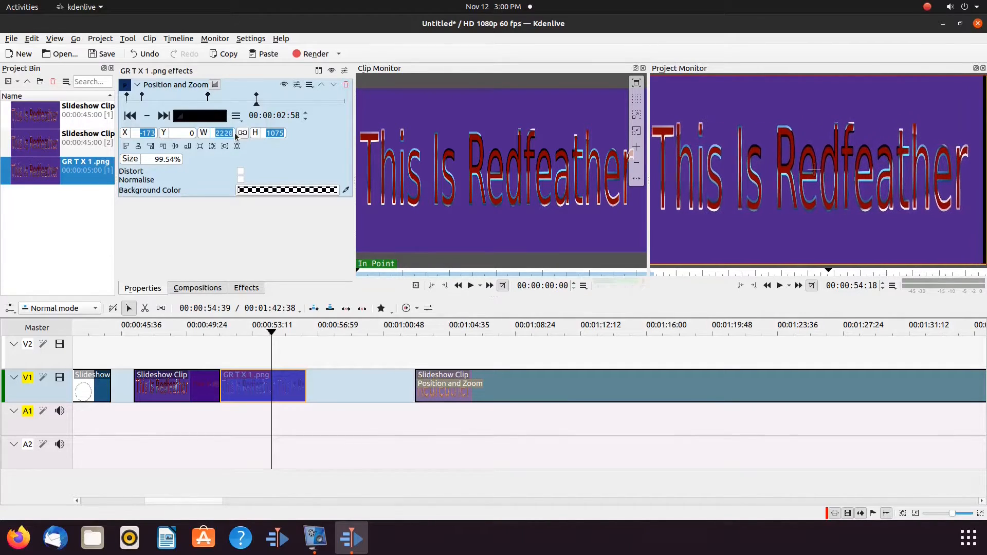
scroll(236, 135, "up", 20)
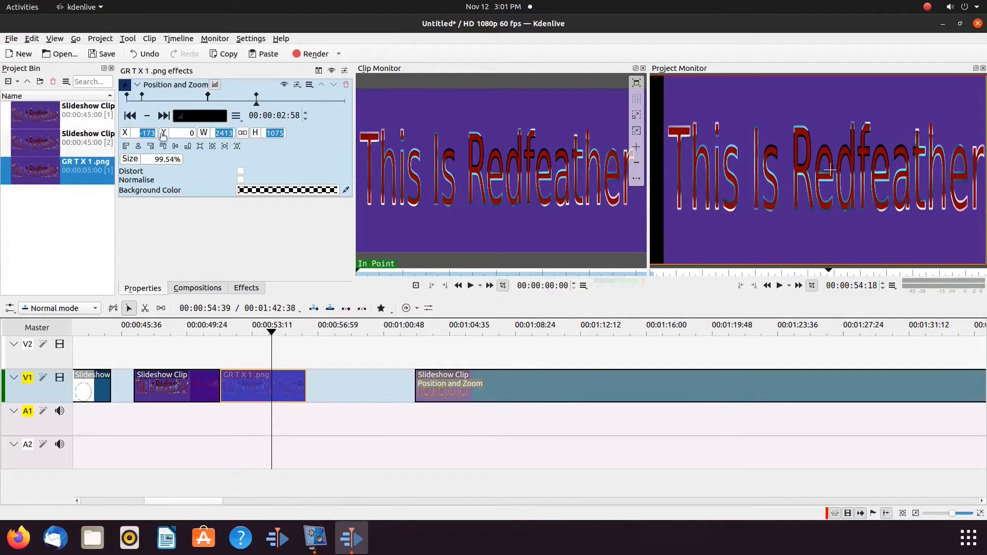
scroll(151, 132, "down", 20)
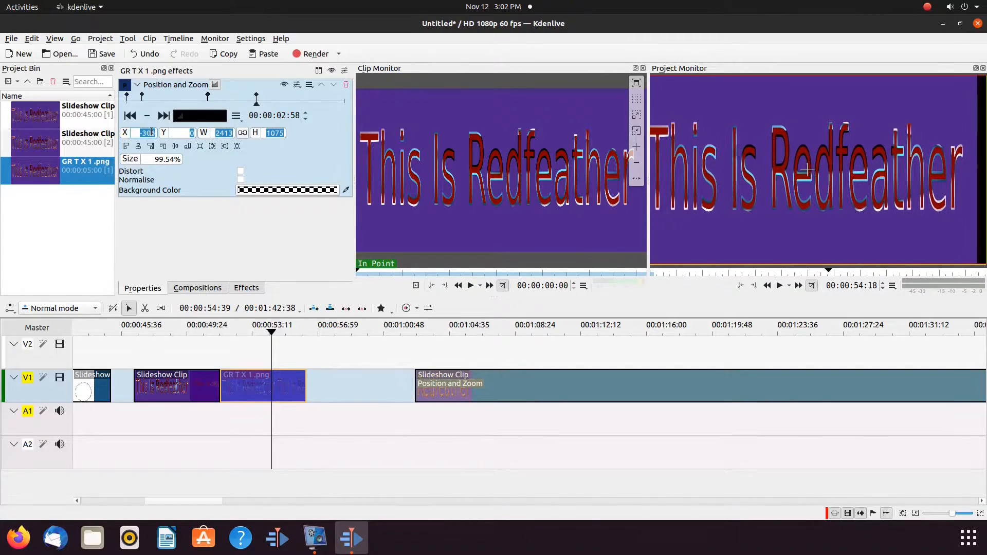
scroll(152, 132, "down", 20)
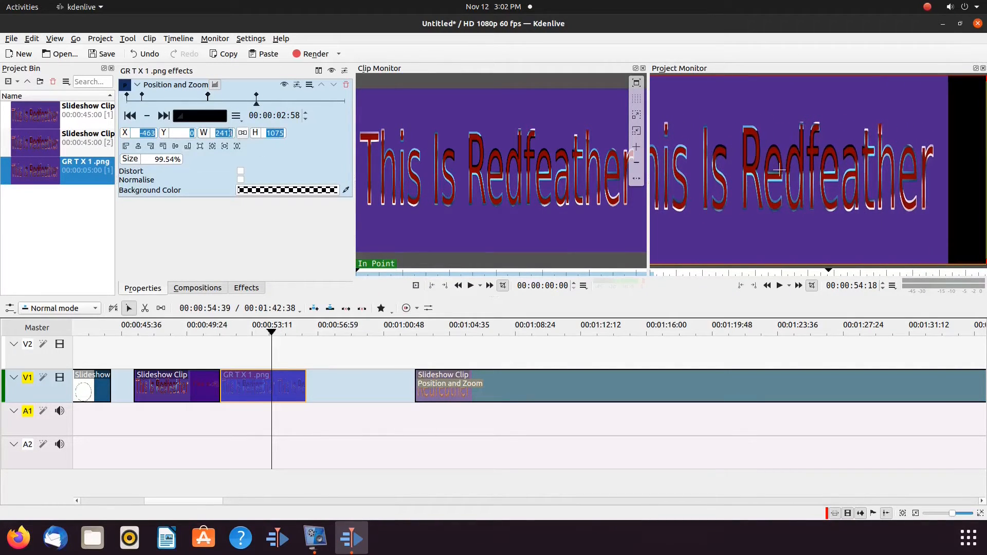
scroll(229, 133, "down", 17)
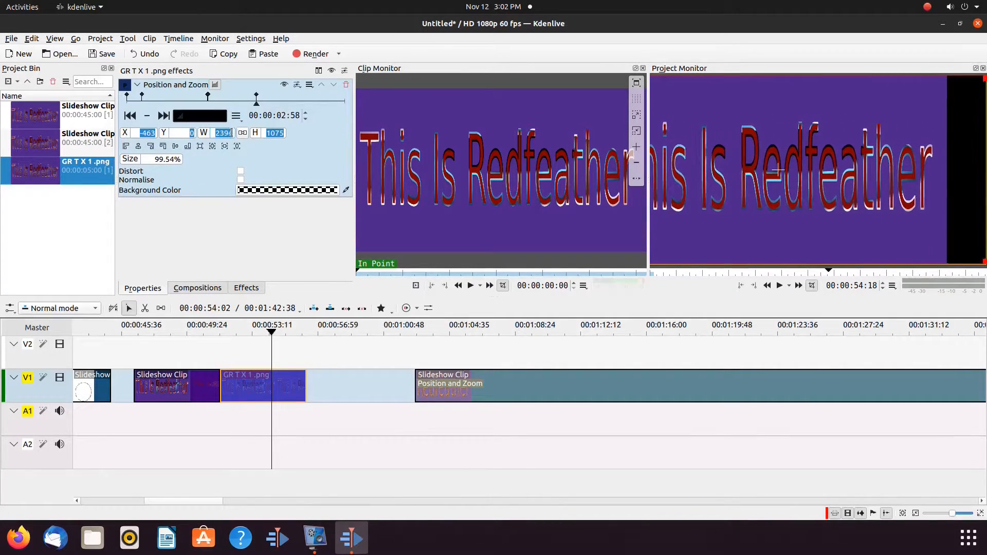
scroll(231, 132, "up", 20)
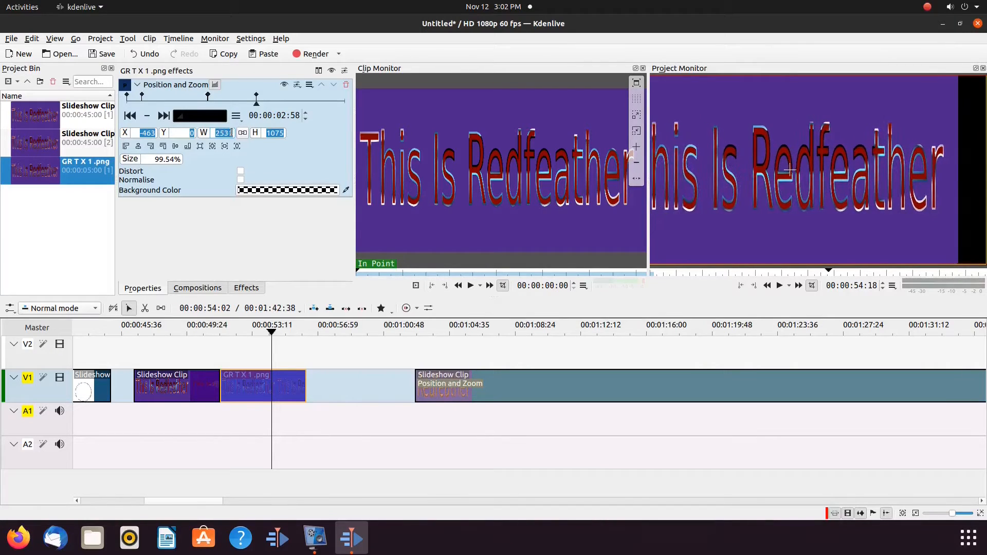
scroll(231, 133, "up", 20)
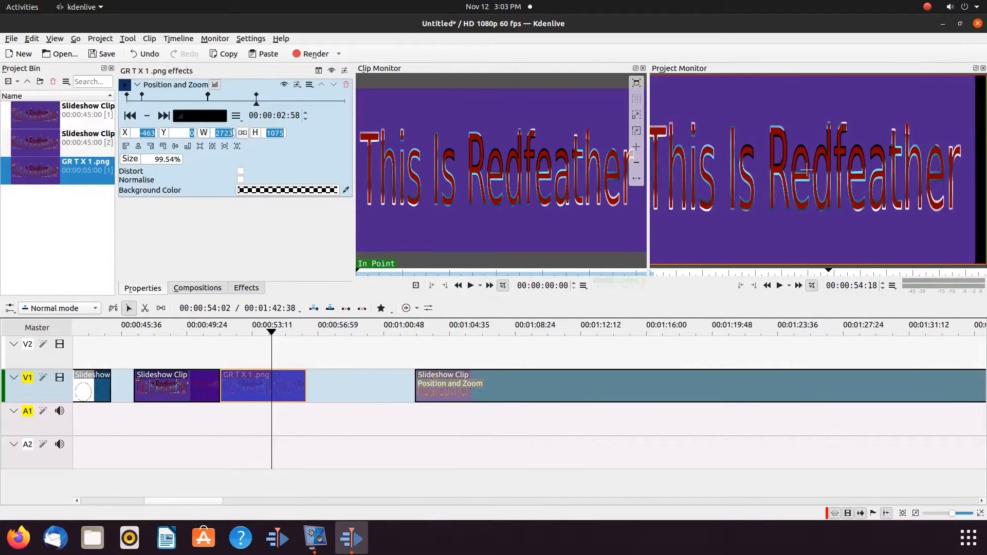
scroll(231, 133, "up", 20)
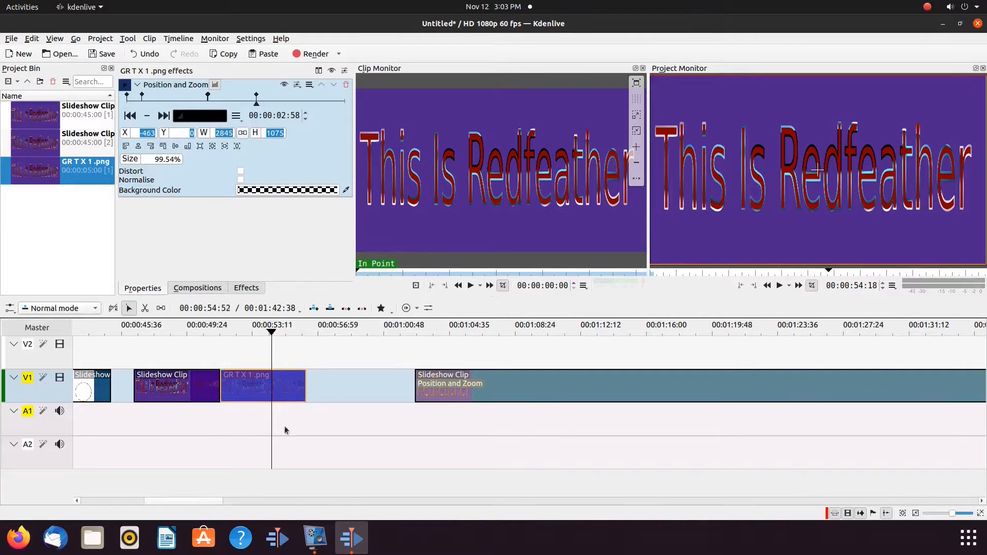
- Play the PNG clip from its start and check the zoom and its keyframe values at several points
left_click(271, 385)
left_click(271, 386)
left_click(221, 417)
key("space")
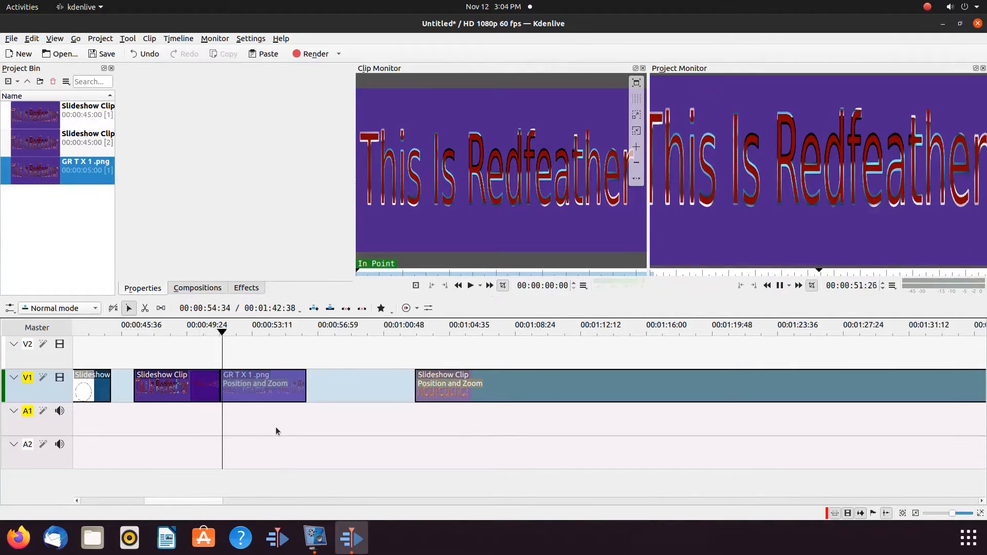
left_click(284, 386)
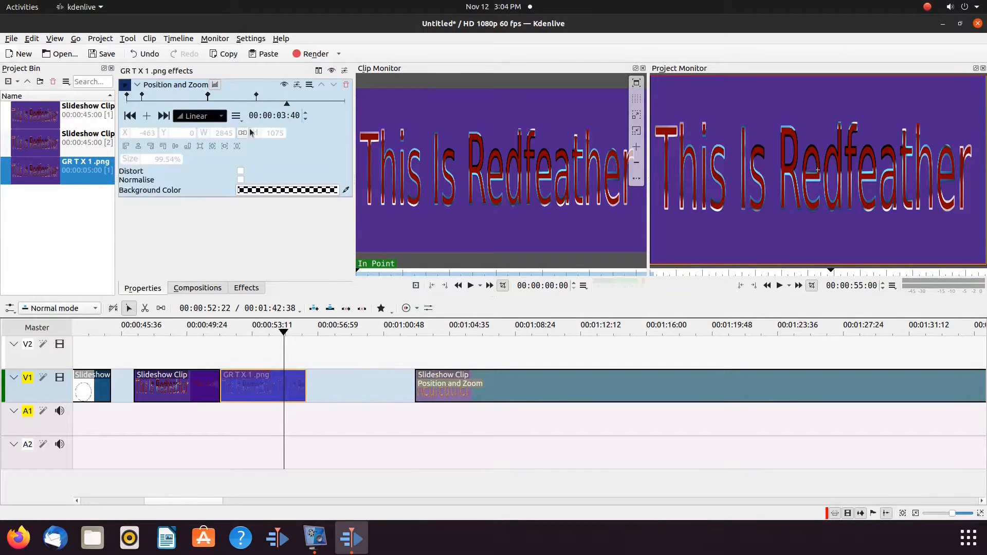
left_click(262, 406)
left_click(263, 402)
left_click(271, 405)
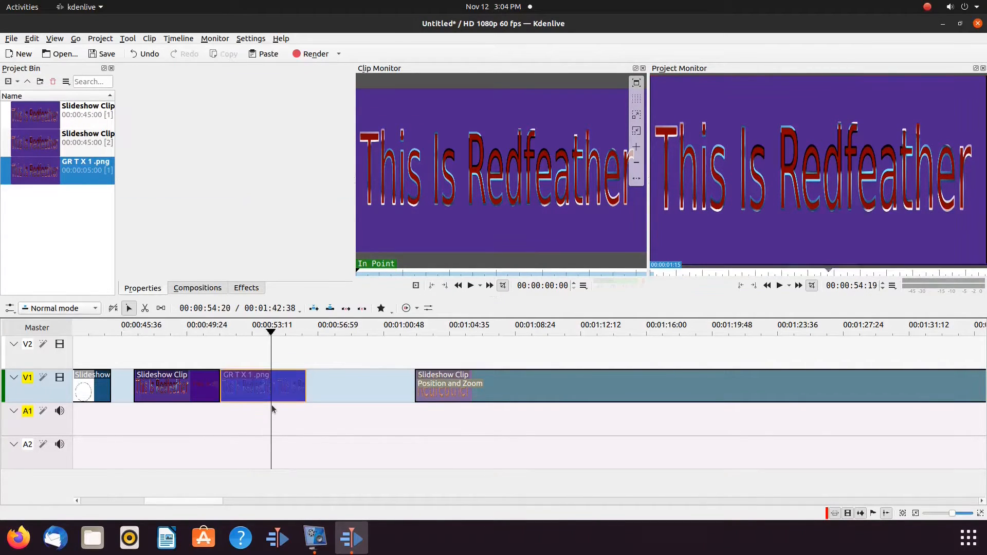
left_click(262, 406)
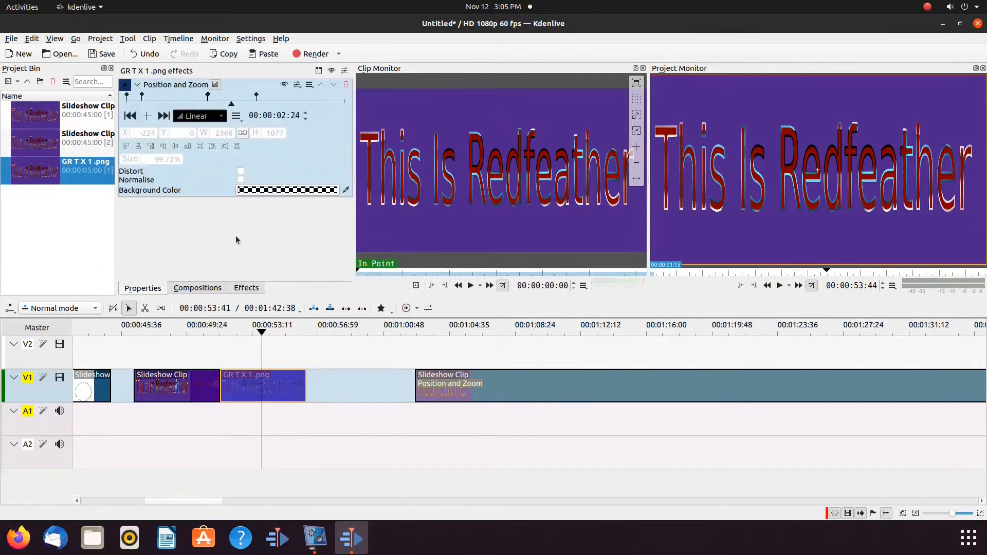
left_click(243, 405)
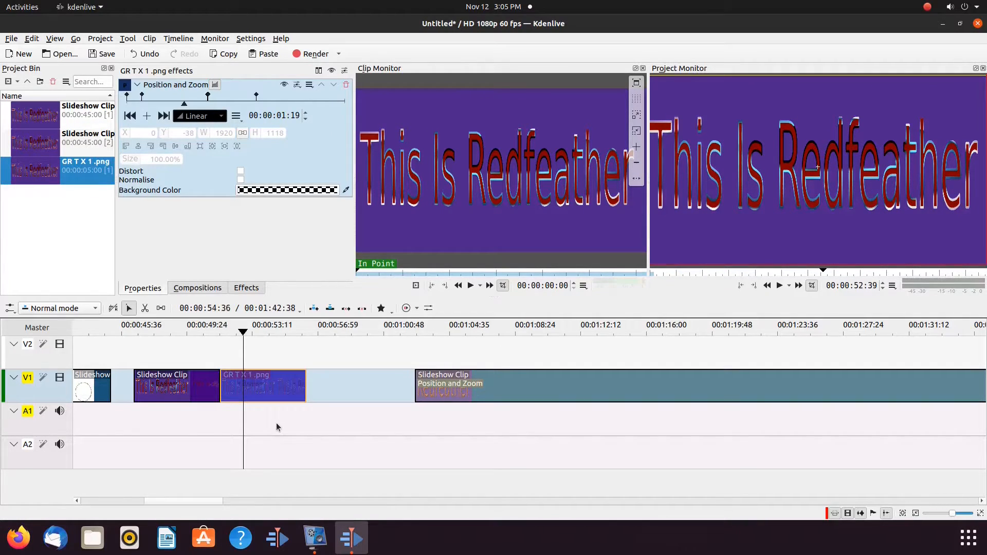
- Add a Position and Zoom keyframe at 00:00:03:55 with X and Y at 0, width 1920 and height 1080
left_click(288, 412)
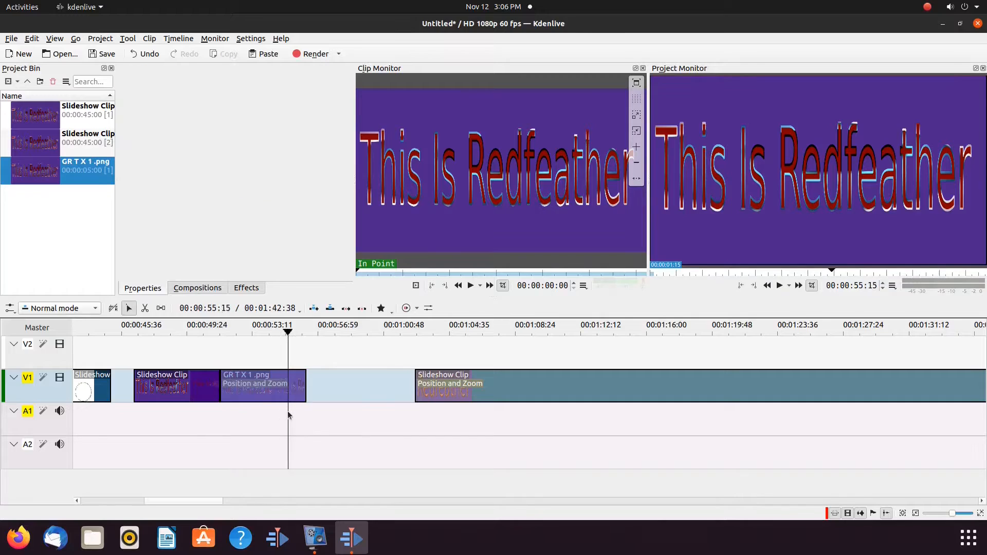
left_click(278, 387)
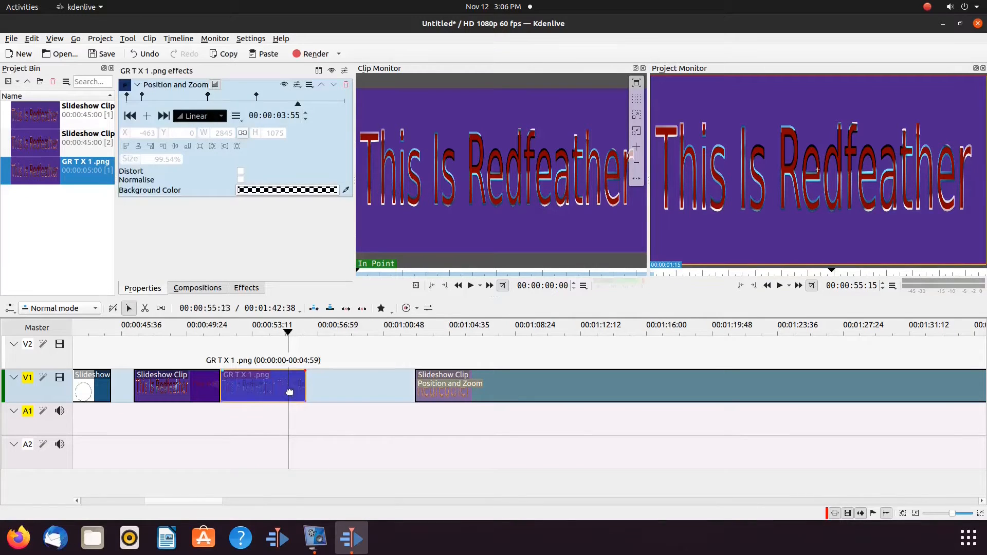
left_click(147, 116)
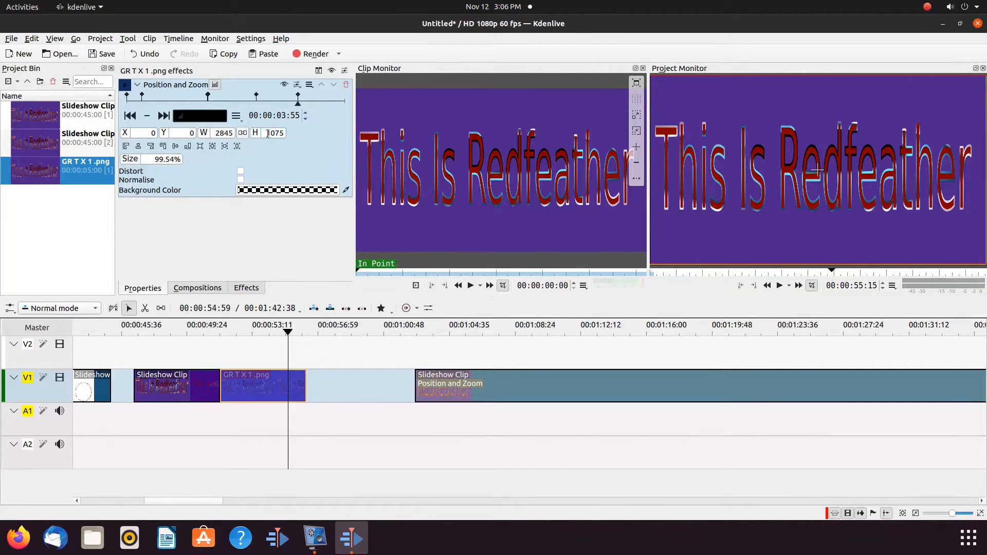
left_click_drag(275, 133, 288, 151)
left_click(288, 410)
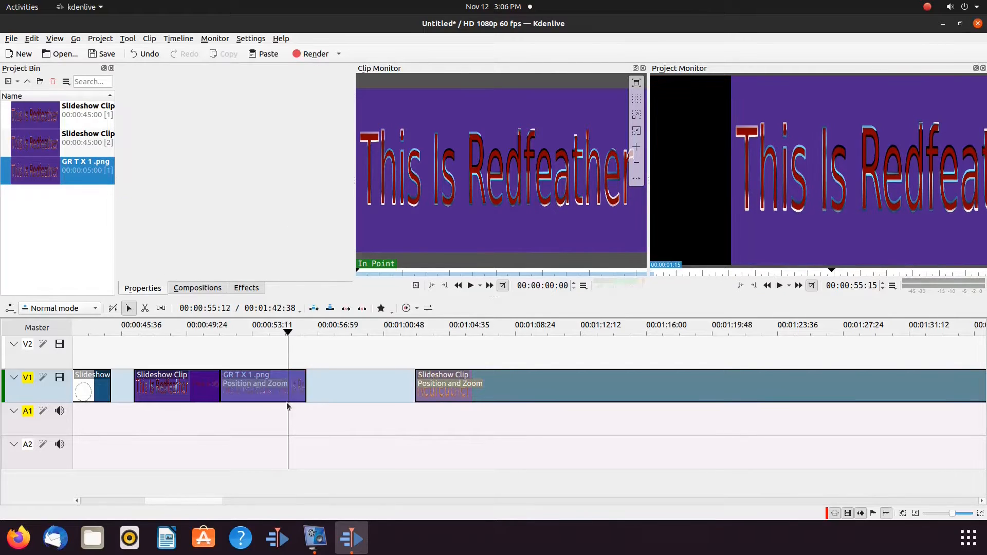
left_click(277, 385)
left_click_drag(217, 133, 214, 178)
type("1920")
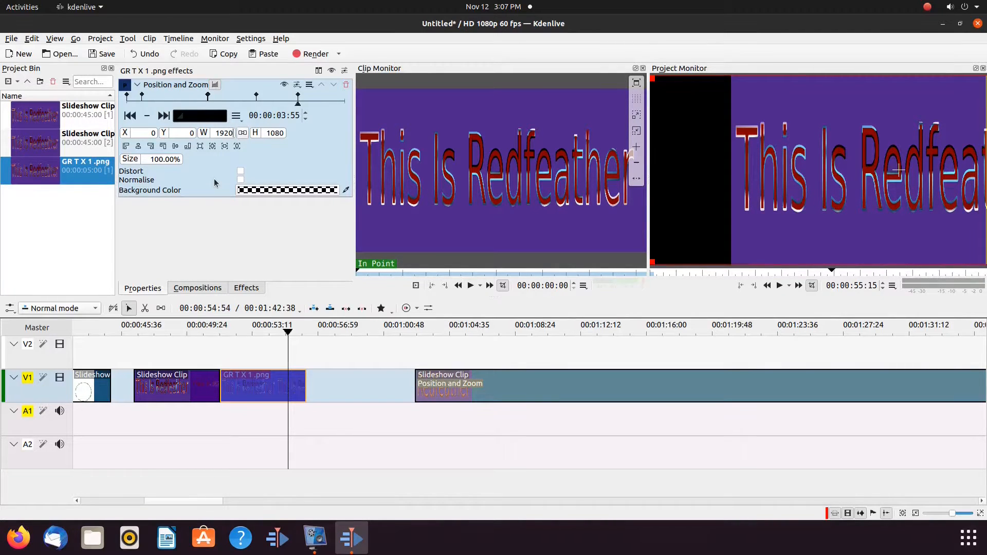
- Play the timeline from just before the PNG clip to its end to preview the whole keyframed animation
left_click(287, 411)
left_click(223, 423)
left_click(210, 419)
key("space")
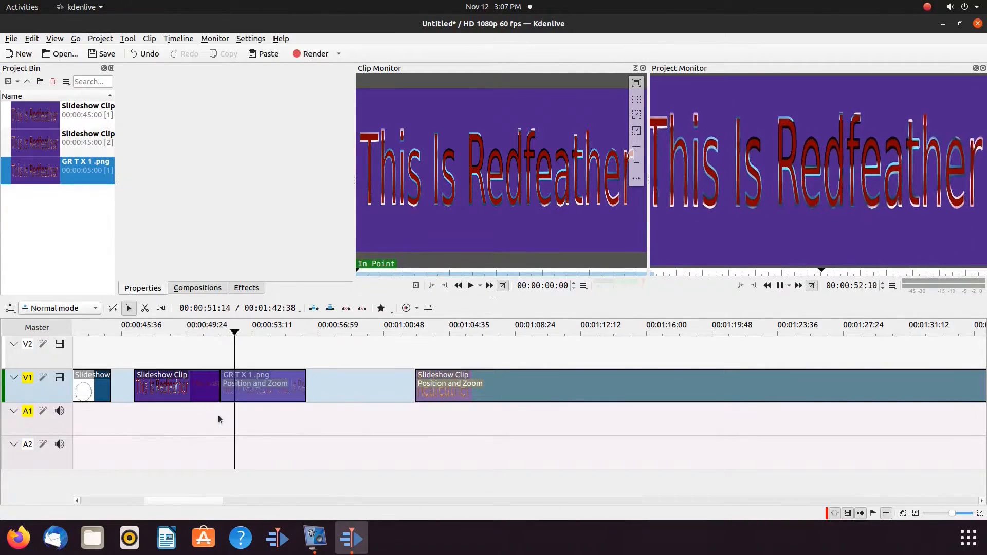
key("space")
key("alt+Left")
key("alt+Left")
key("space")
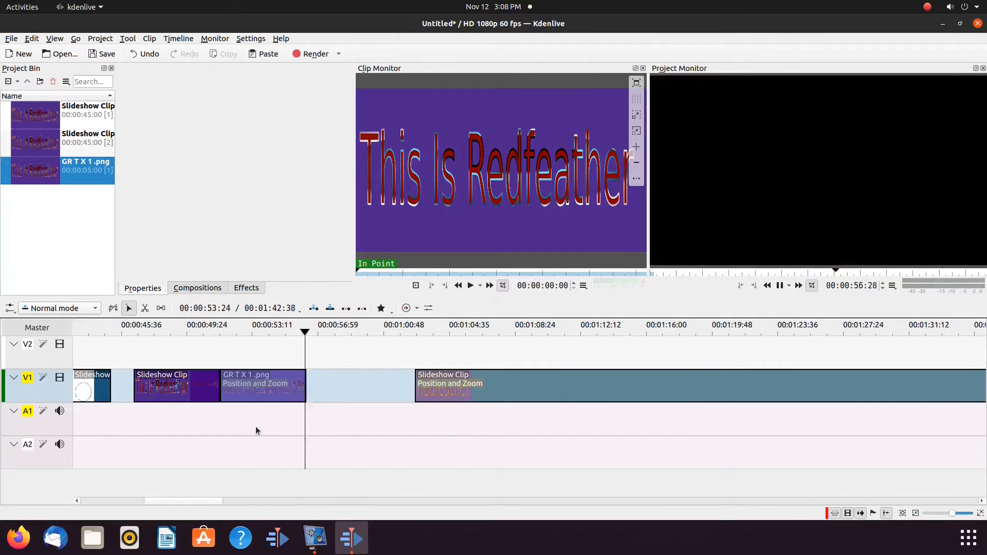
key("space")
- Review the Position and Zoom keyframes near the end of the PNG clip and replay its animation
left_click(290, 415)
left_click(266, 400)
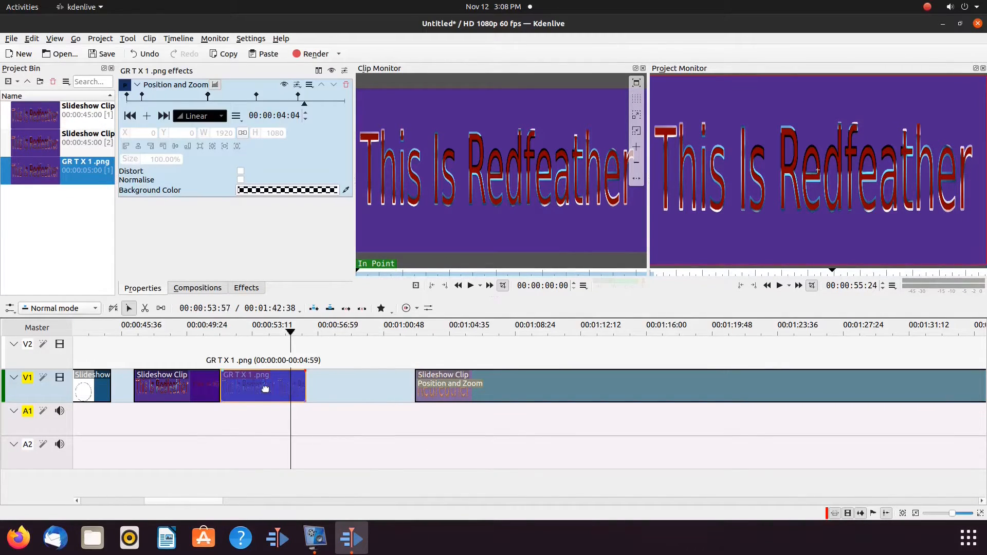
left_click(214, 415)
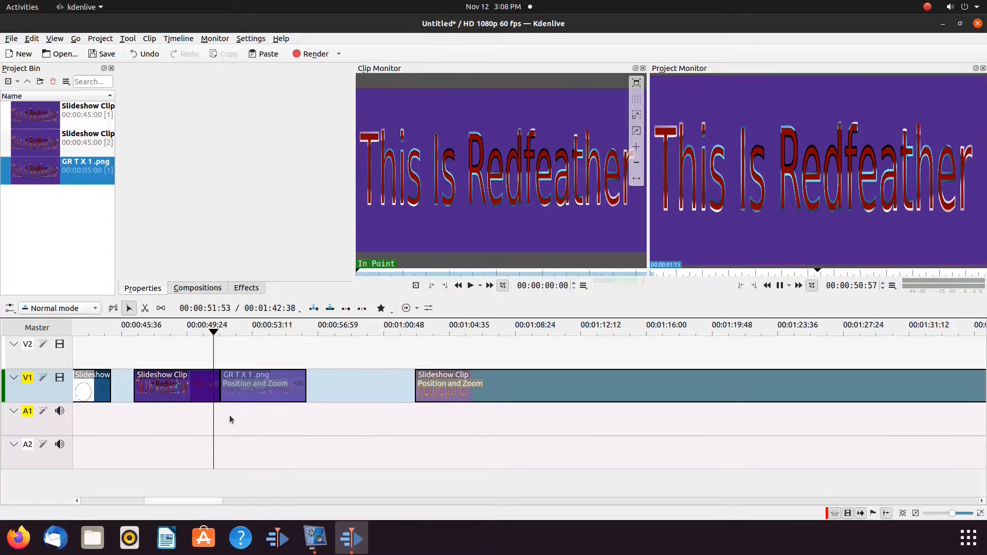
key("space")
key("space")
left_click(298, 416)
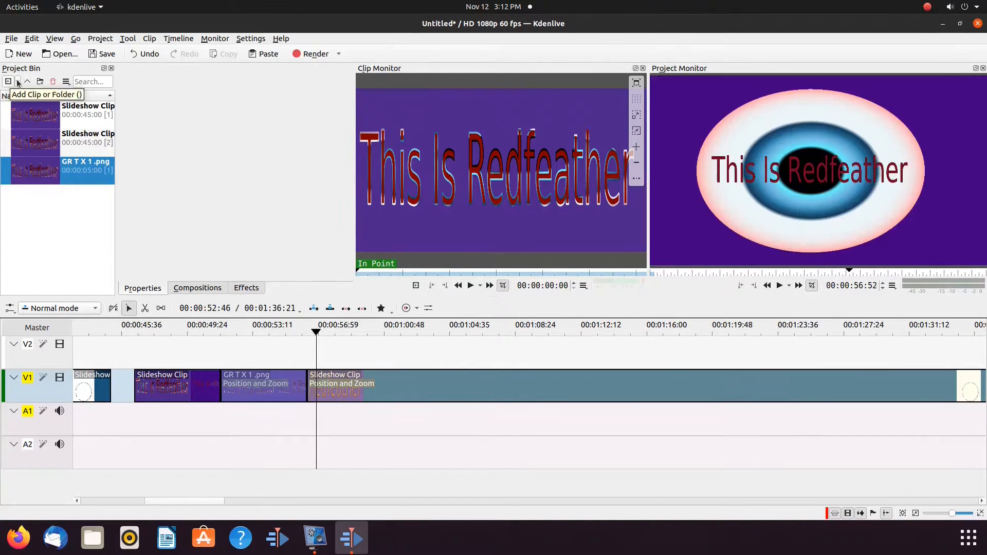
- Create a new title clip and insert the image GR T X 2 .png from the Pictures folder
left_click(17, 82)
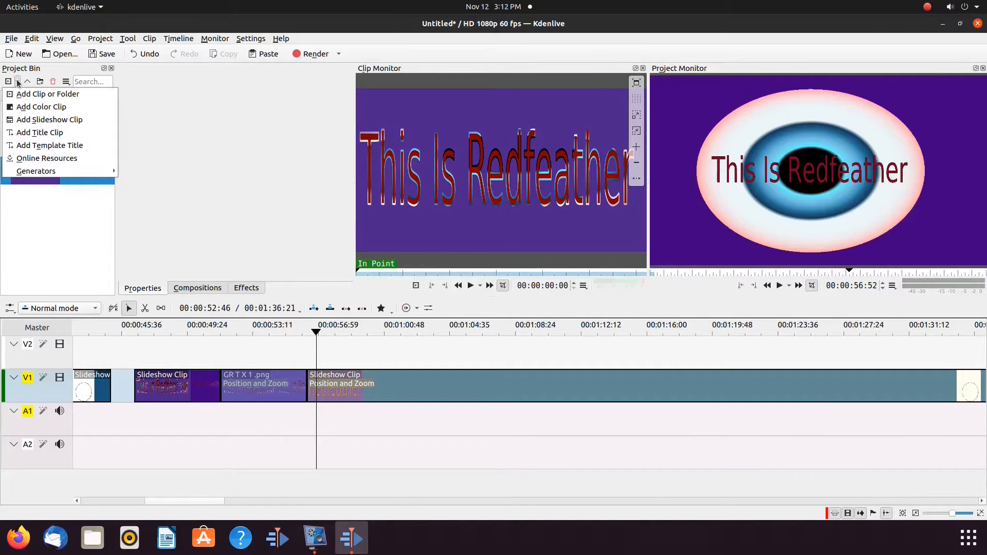
left_click(51, 136)
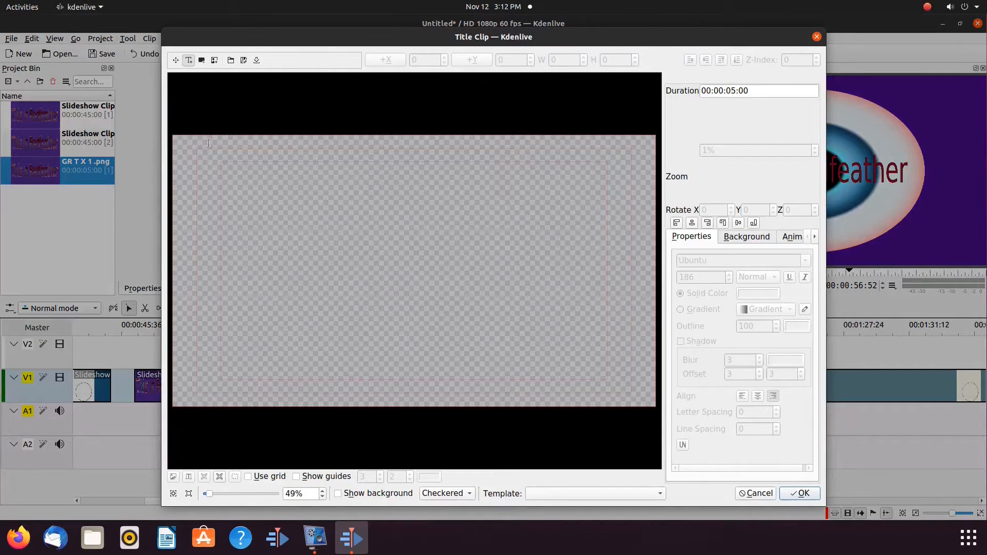
left_click(216, 61)
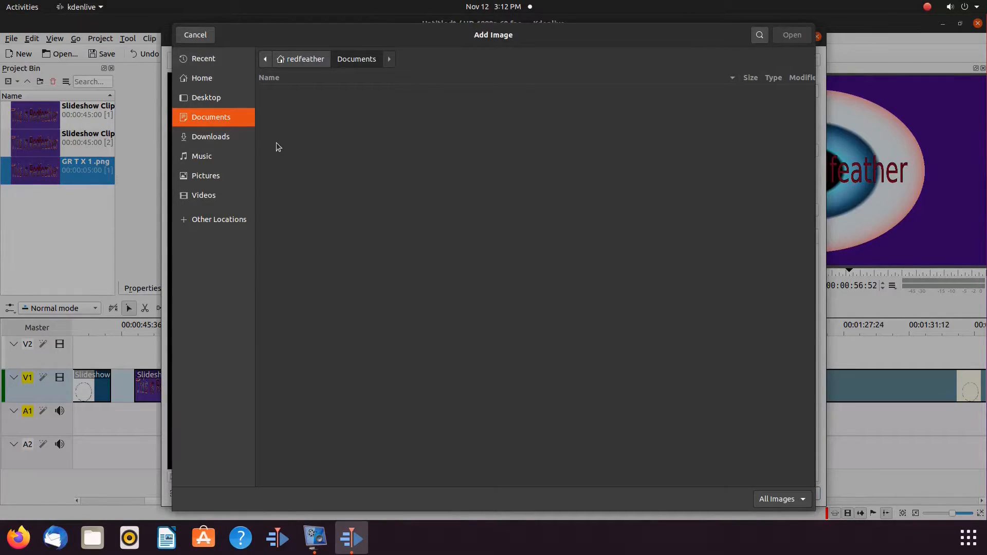
left_click(212, 176)
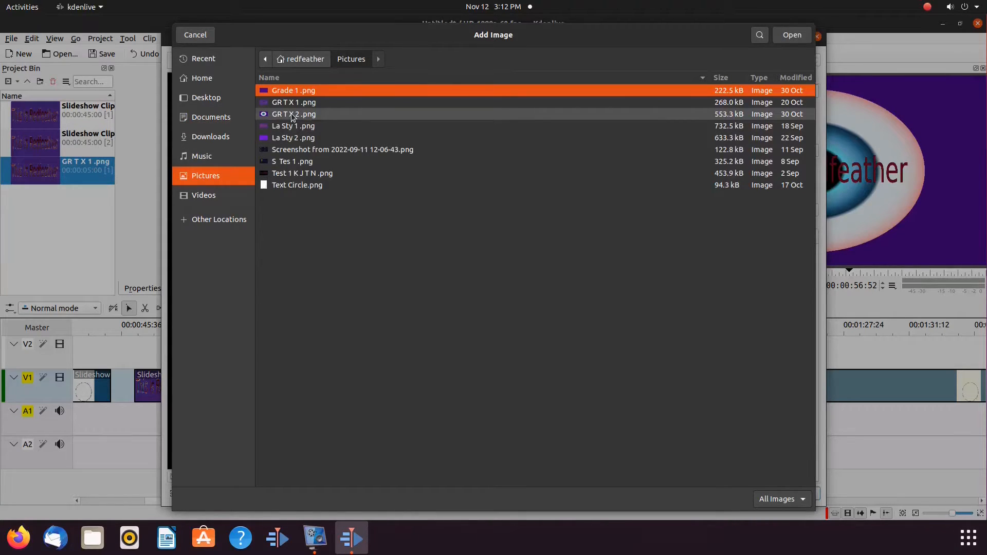
double_click(292, 114)
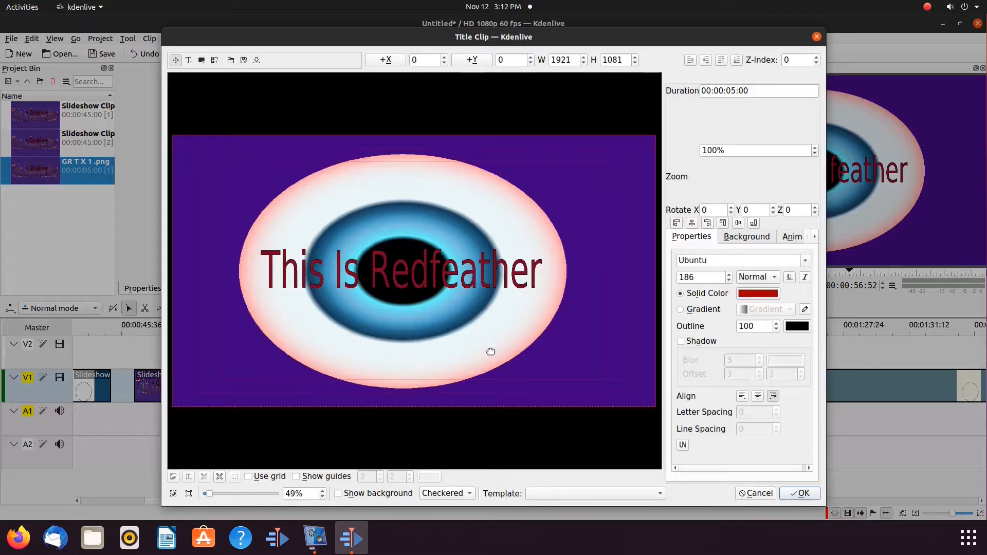
- Place the title clip's animation start frame just beyond the image's right side, at X 1932 and Y 0, and save the clip
left_click(795, 238)
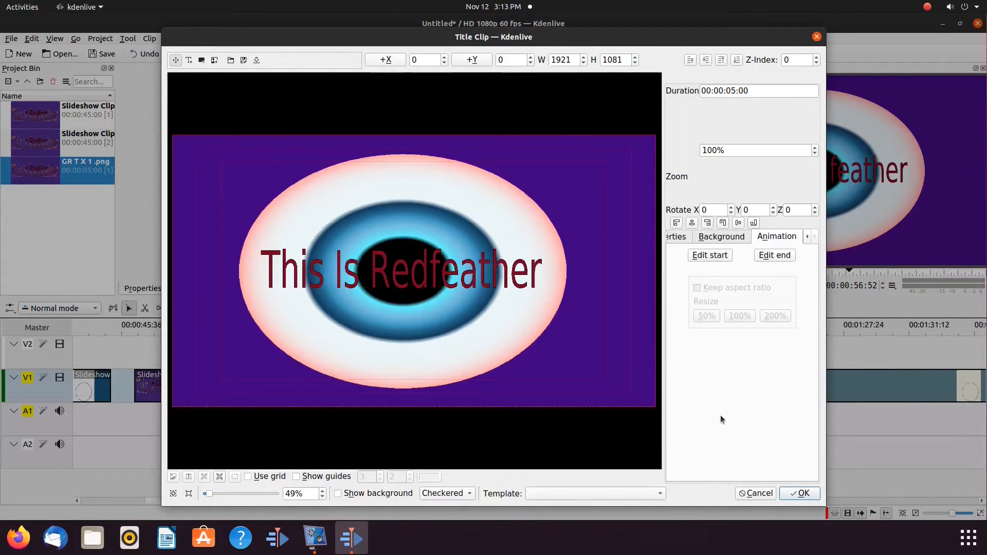
left_click(702, 255)
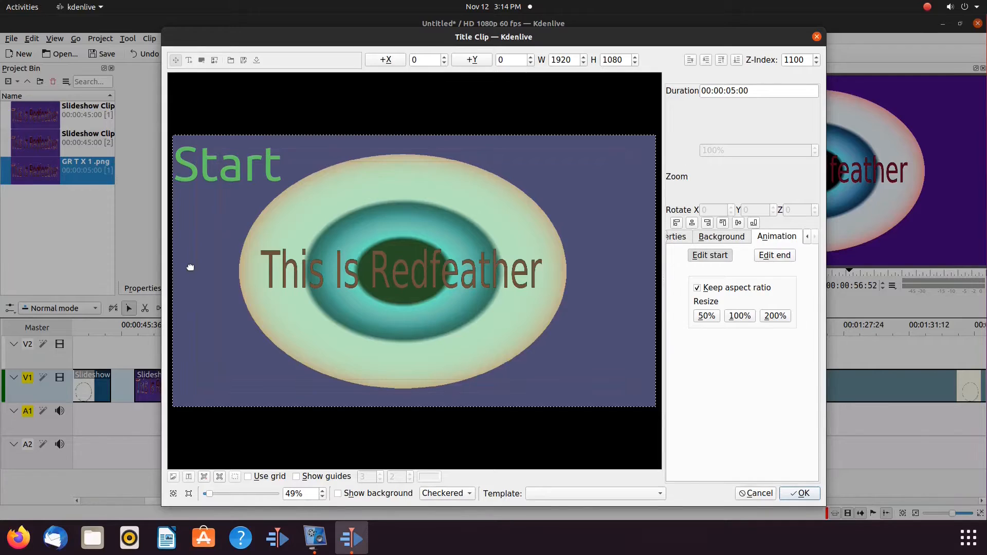
left_click_drag(191, 268, 673, 260)
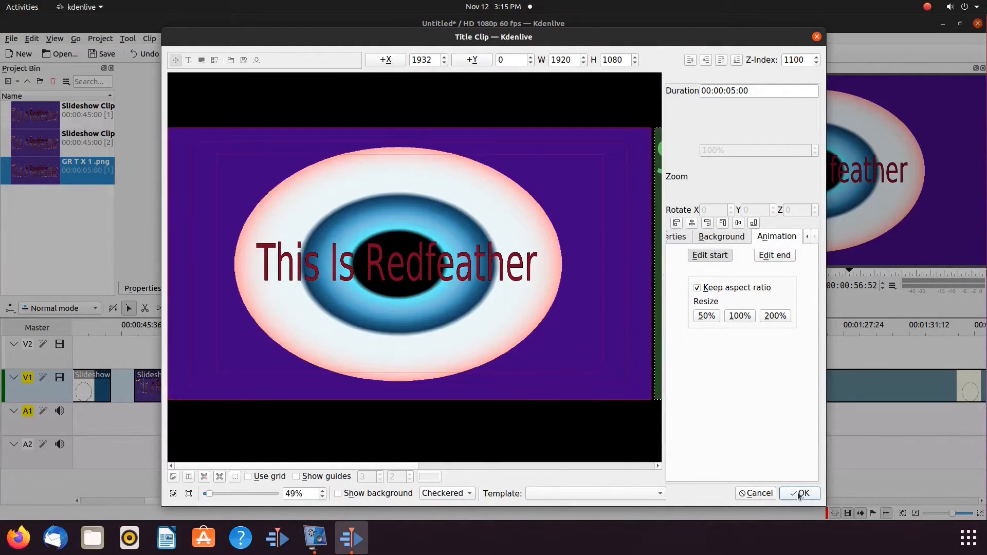
left_click(799, 494)
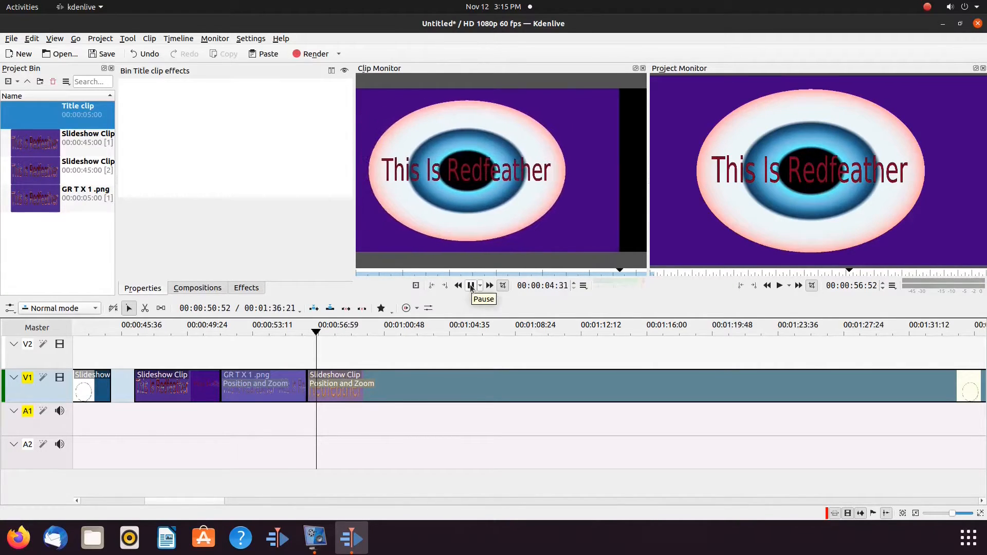
- Reopen the title clip and move its animation start frame back over the image, to about X -43 and Y 7
right_click(39, 113)
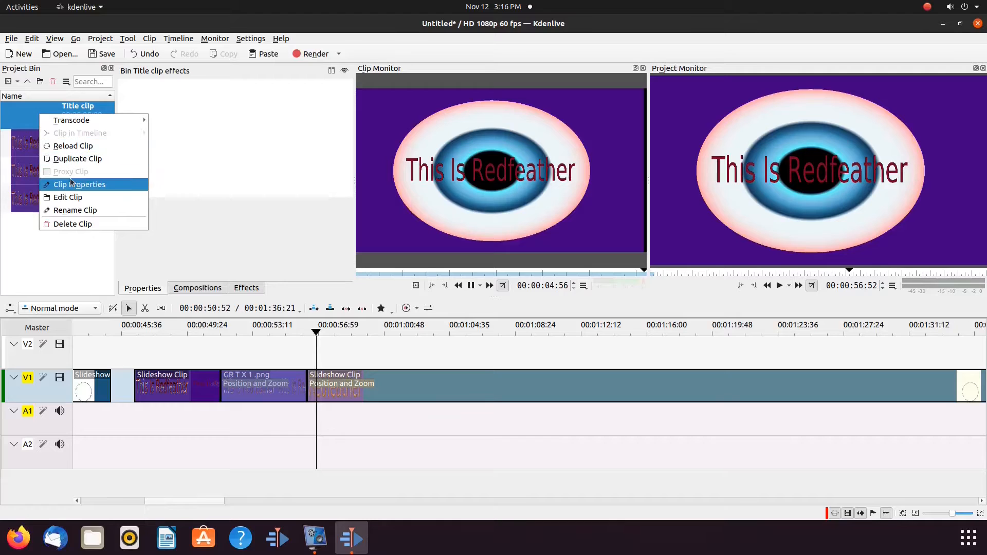
left_click(71, 198)
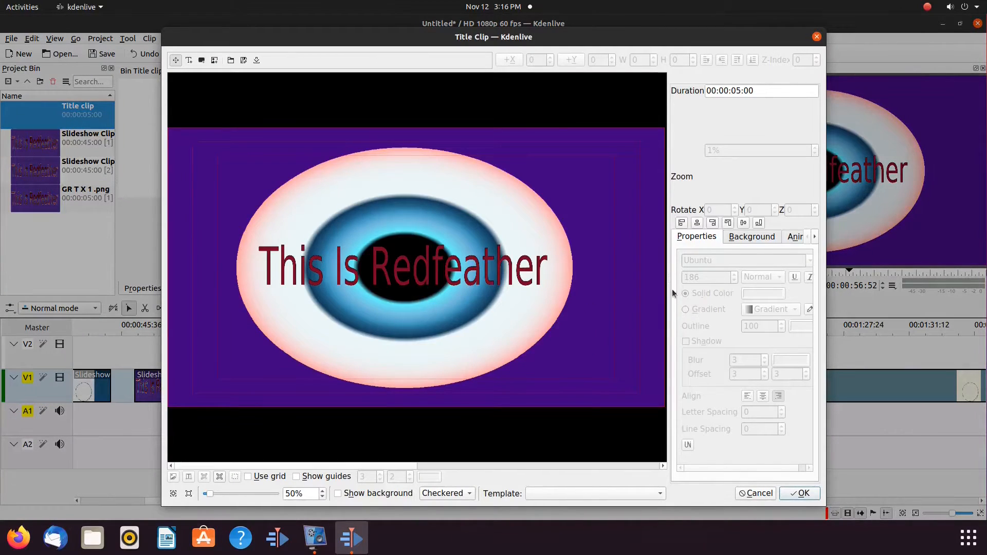
left_click(796, 237)
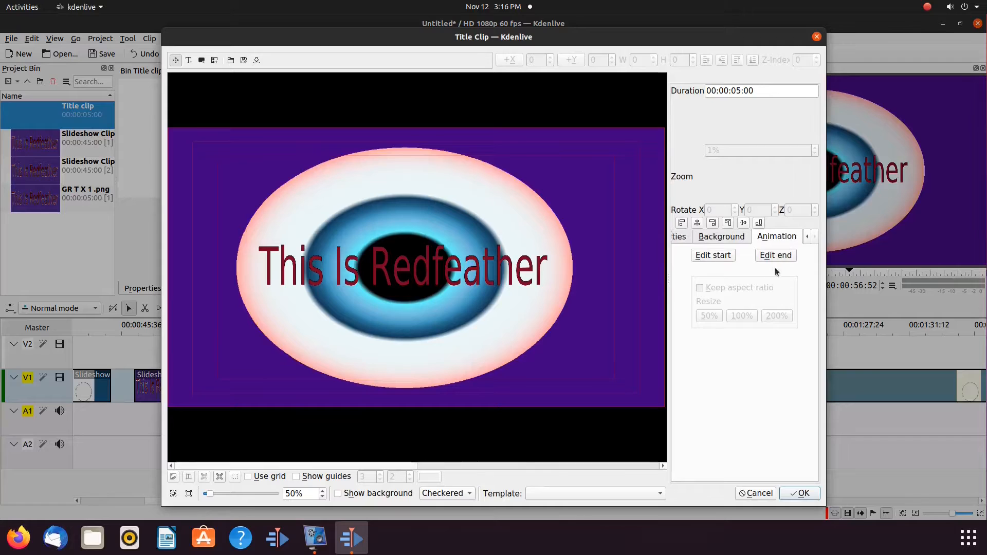
left_click(716, 255)
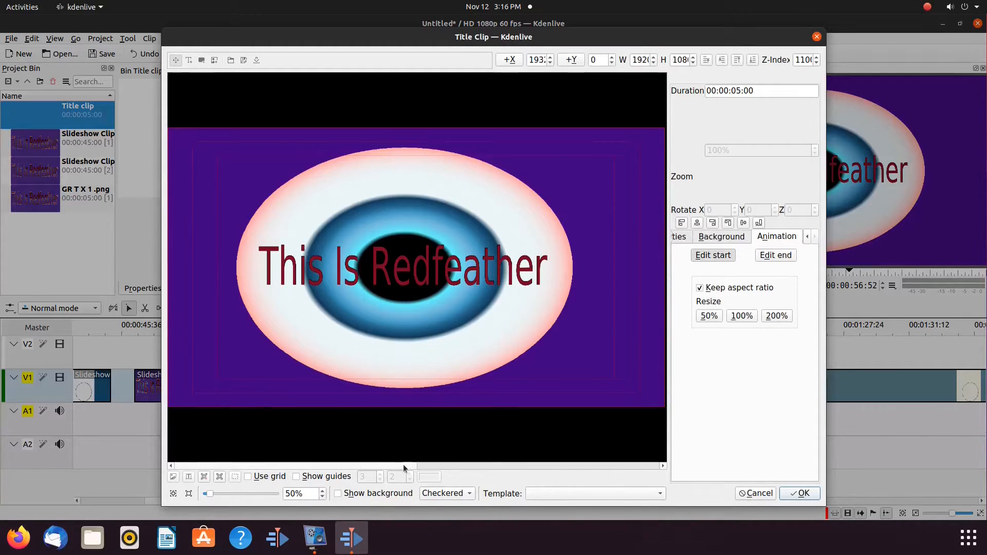
left_click_drag(403, 465, 426, 466)
left_click_drag(656, 335, 239, 329)
left_click_drag(454, 332, 416, 337)
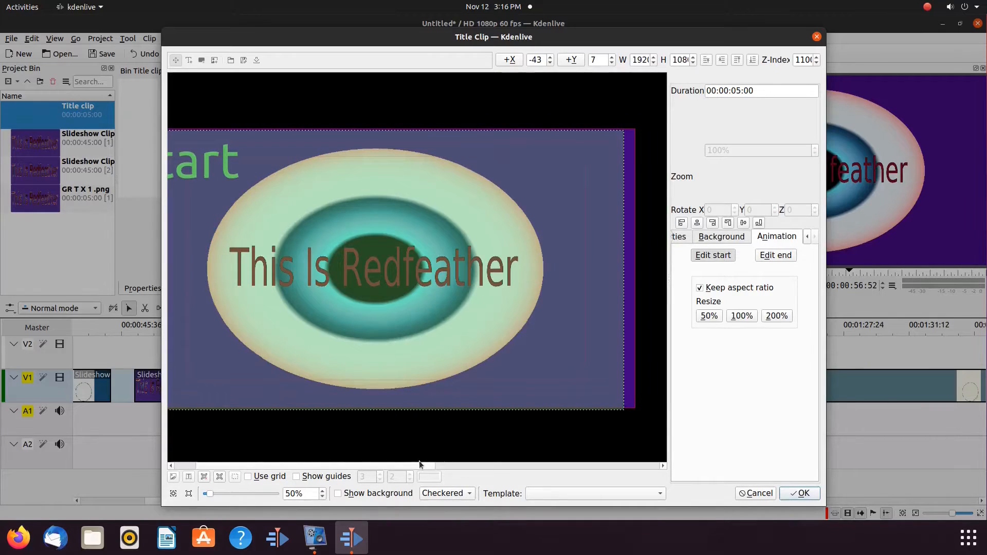
- Move the start frame completely off the image's left side with Y at 1, save the title clip and preview it
left_click_drag(422, 464, 410, 459)
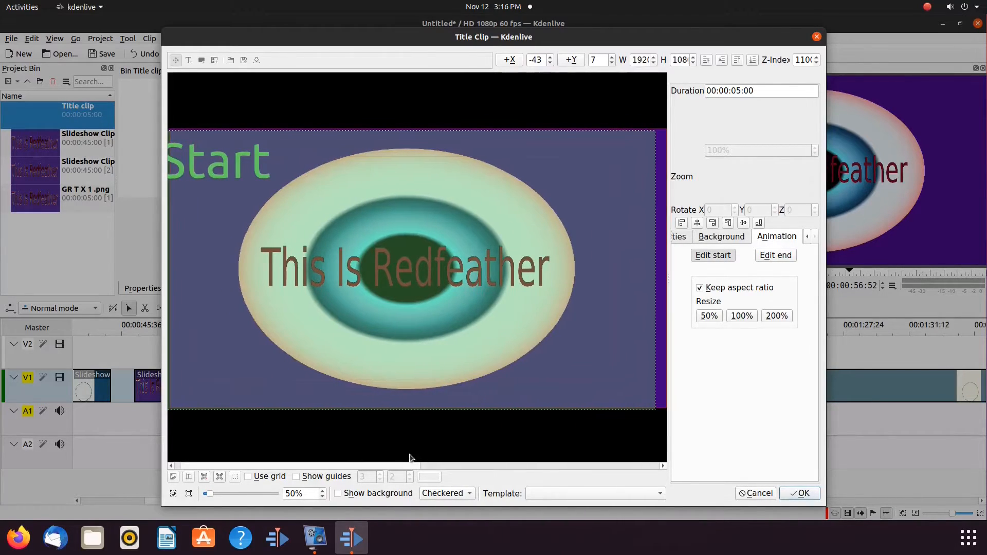
left_click_drag(540, 319, 177, 300)
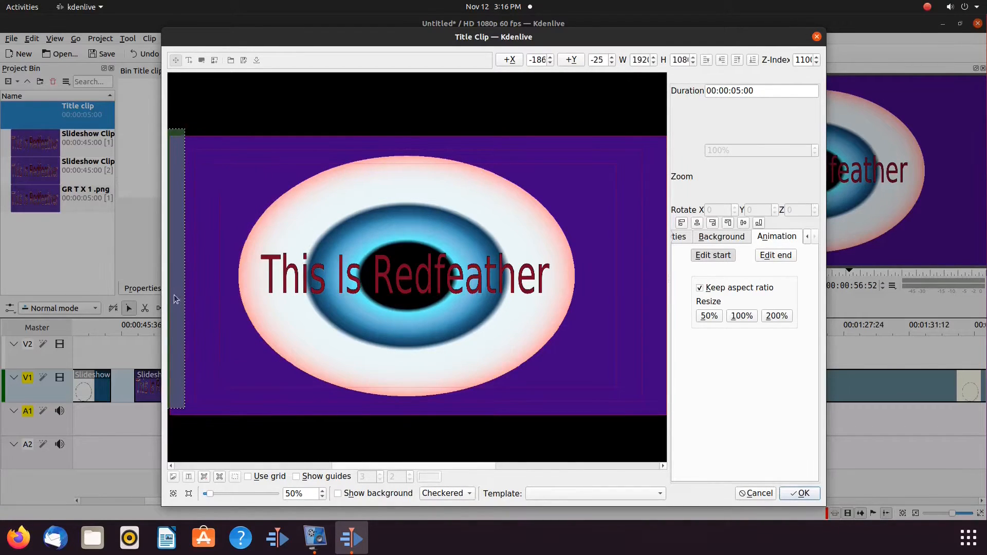
left_click_drag(349, 466, 337, 464)
left_click_drag(208, 322, 191, 304)
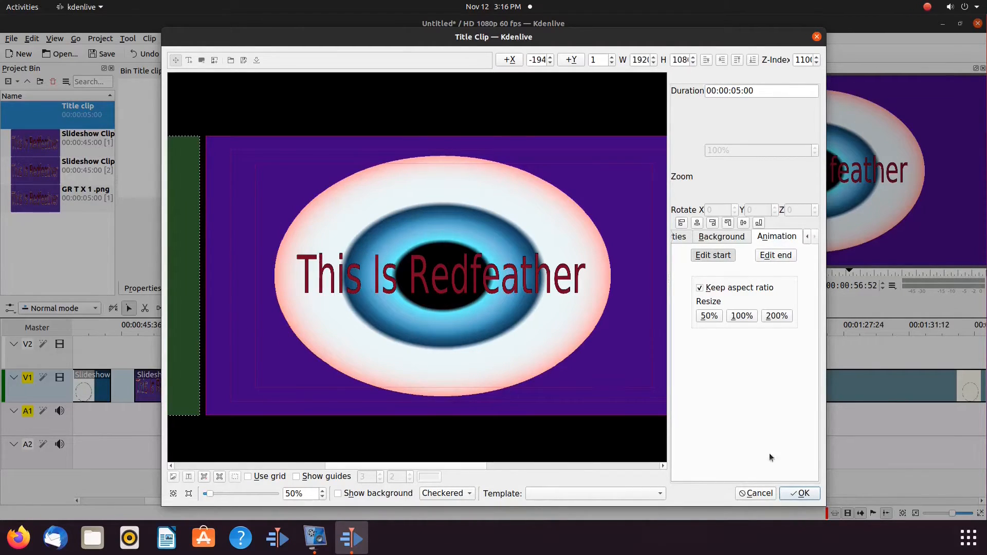
left_click(802, 493)
left_click(470, 286)
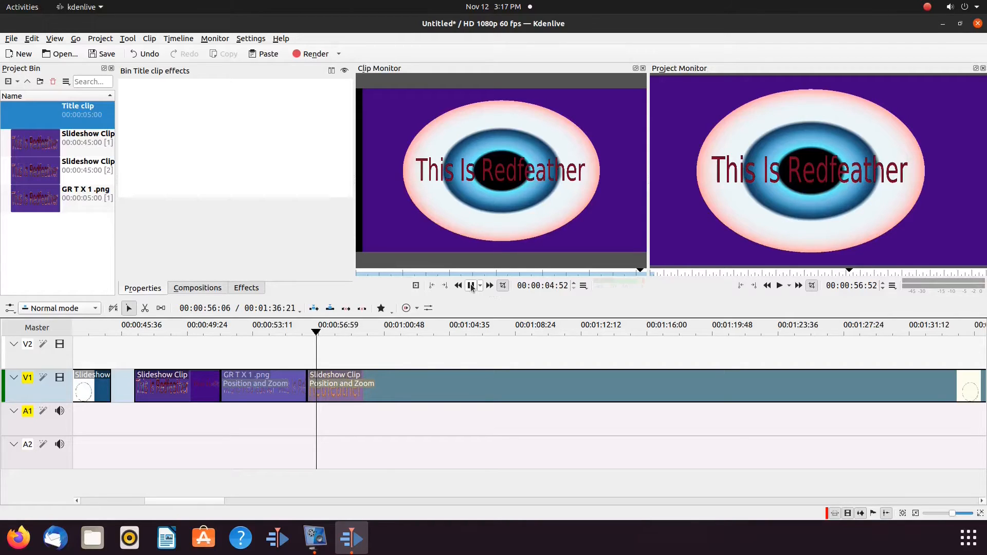
- Reopen the title clip and move its animation start frame back over the full image, at about X 5 and Y 1
right_click(44, 117)
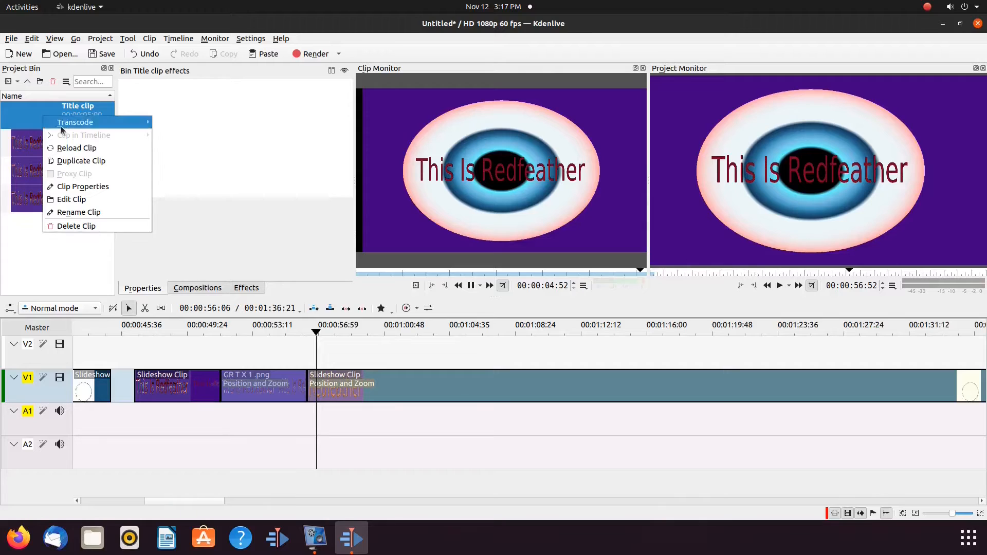
left_click(72, 199)
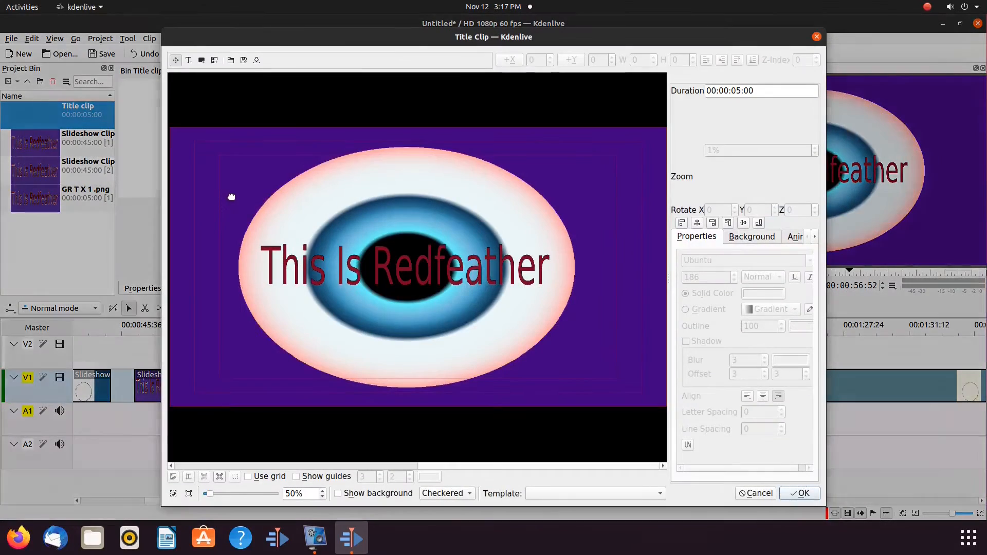
left_click(792, 237)
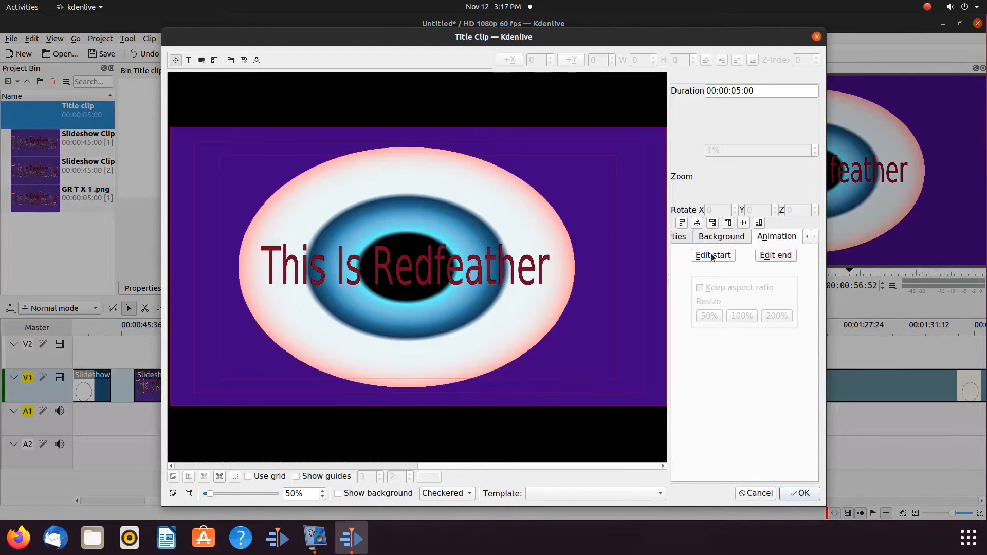
left_click(714, 255)
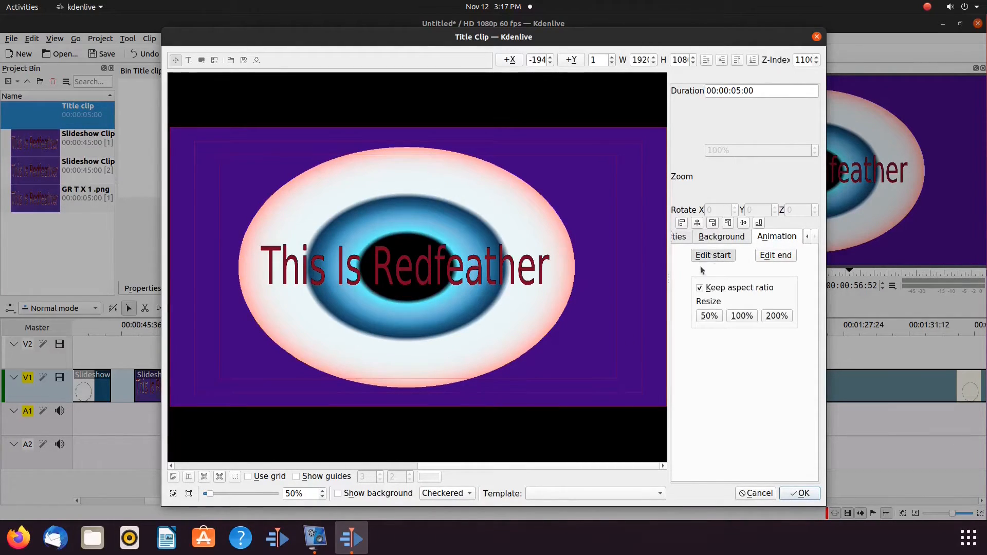
left_click(436, 463)
left_click_drag(300, 305, 401, 304)
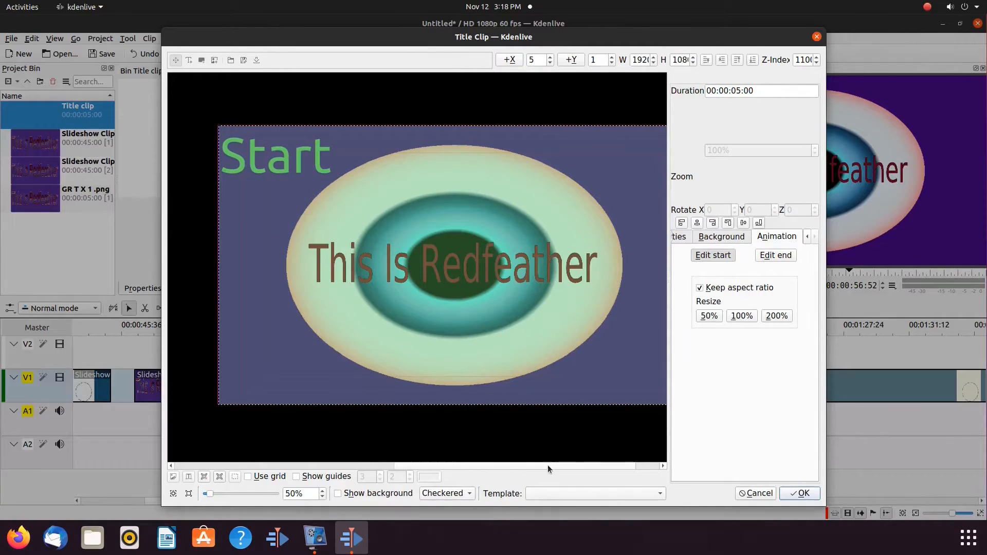
left_click_drag(548, 465, 573, 466)
- Move the animation end frame off the image's left side with Y at 1, save the title clip and preview it
left_click(775, 256)
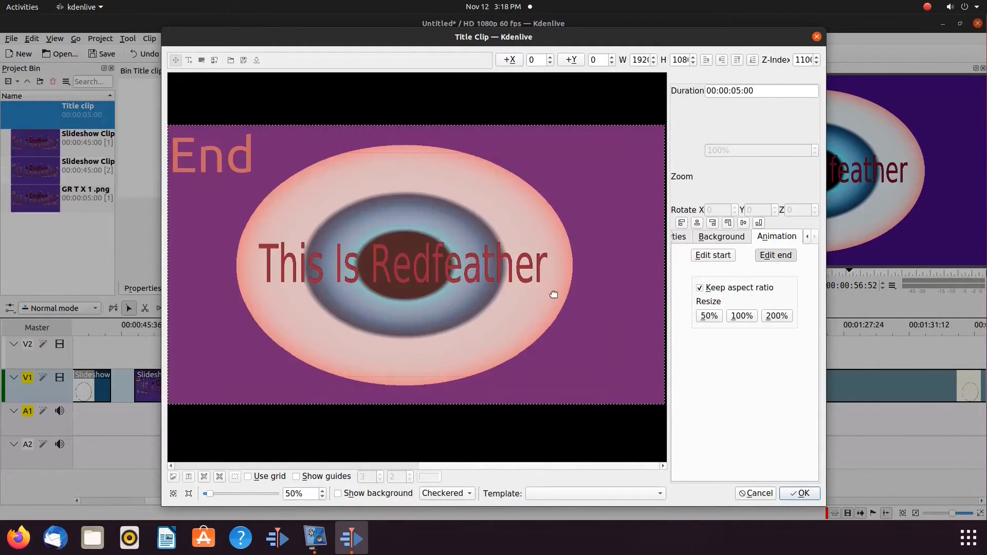
left_click_drag(576, 286, 189, 305)
left_click_drag(459, 465, 431, 465)
left_click_drag(225, 345, 205, 346)
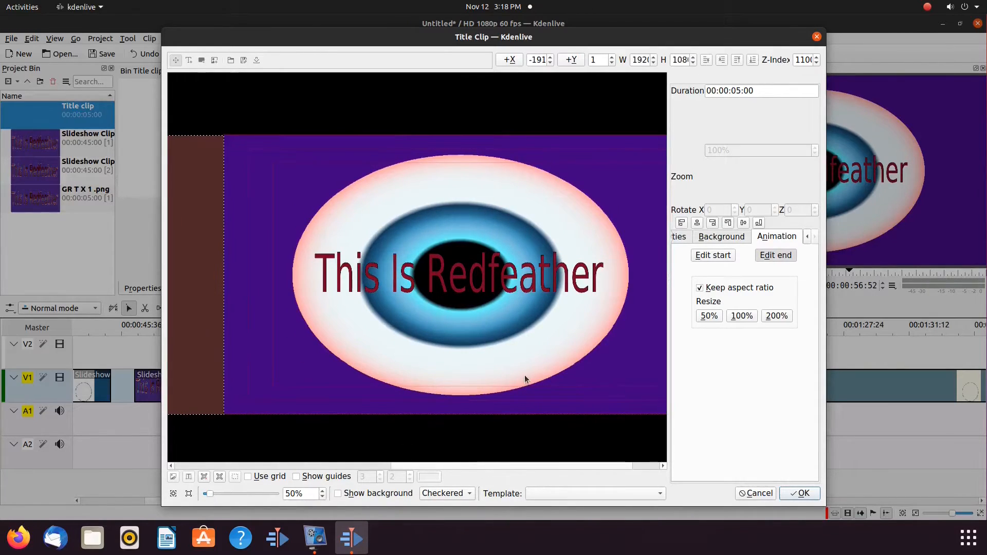
left_click(807, 496)
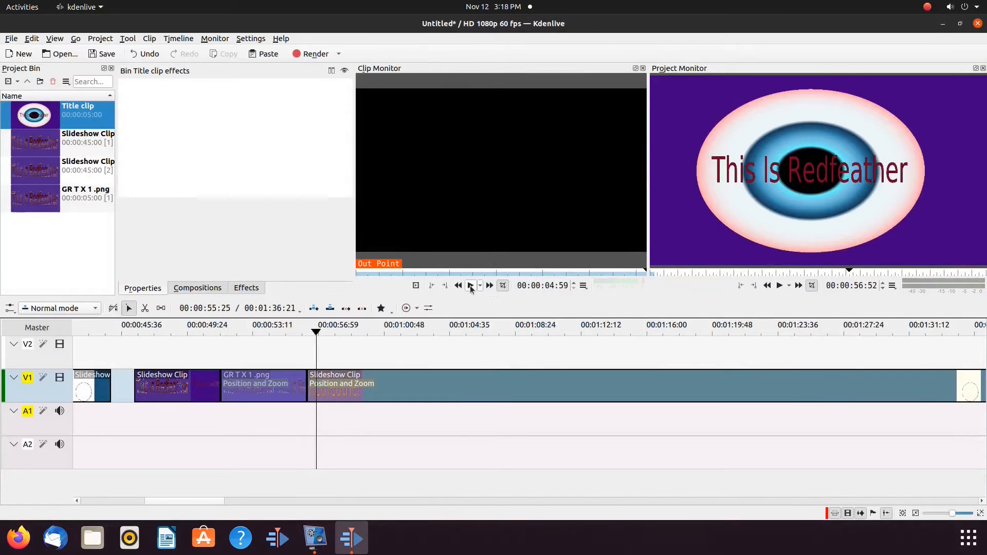
left_click(471, 286)
- Reopen the title clip, move its animation end frame off the image's right side, save it and play the clip
right_click(40, 116)
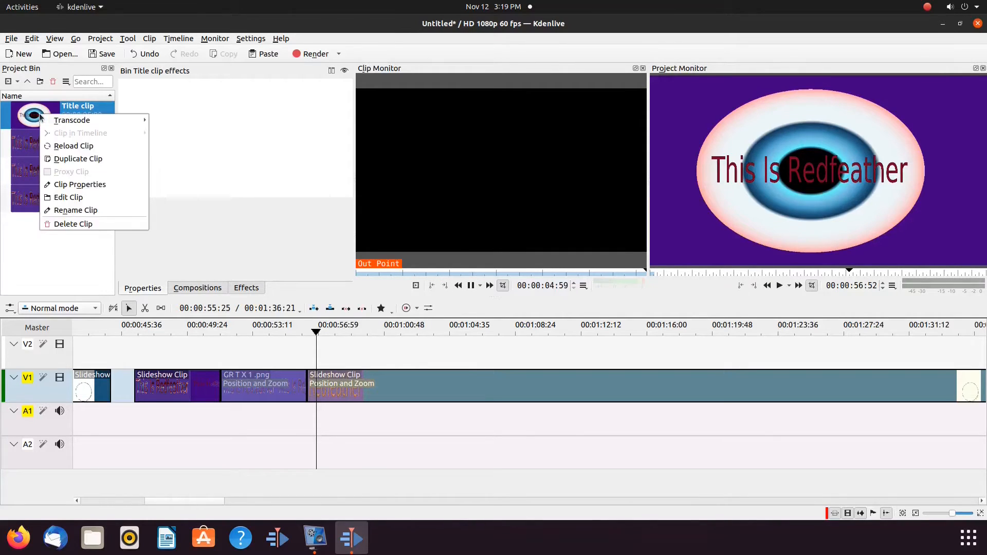
left_click(71, 197)
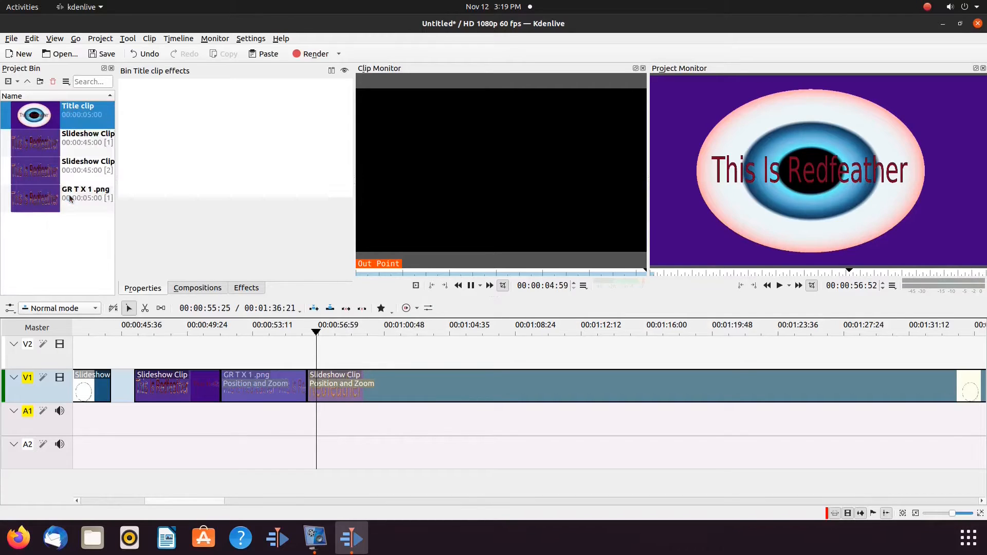
left_click(795, 236)
left_click(775, 256)
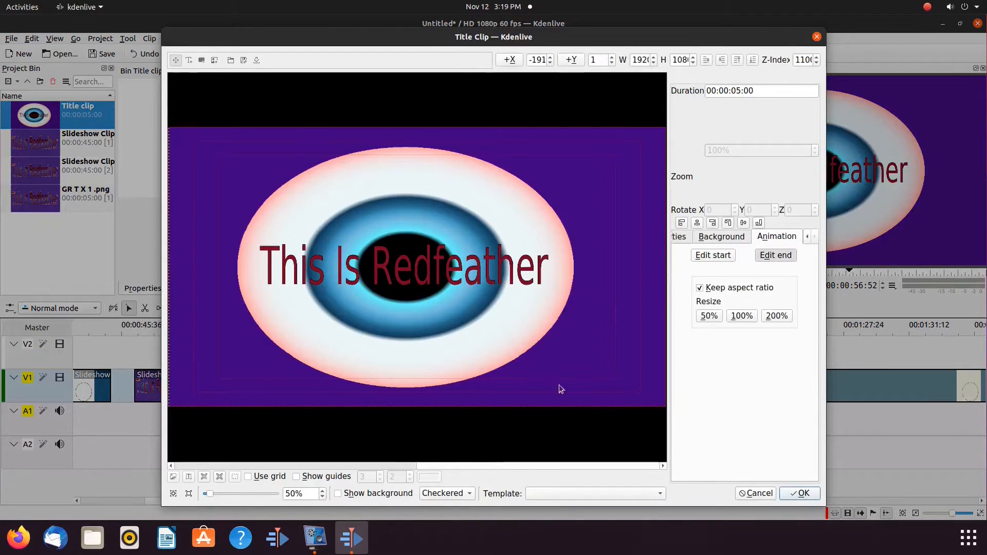
left_click_drag(417, 360, 640, 266)
left_click(800, 493)
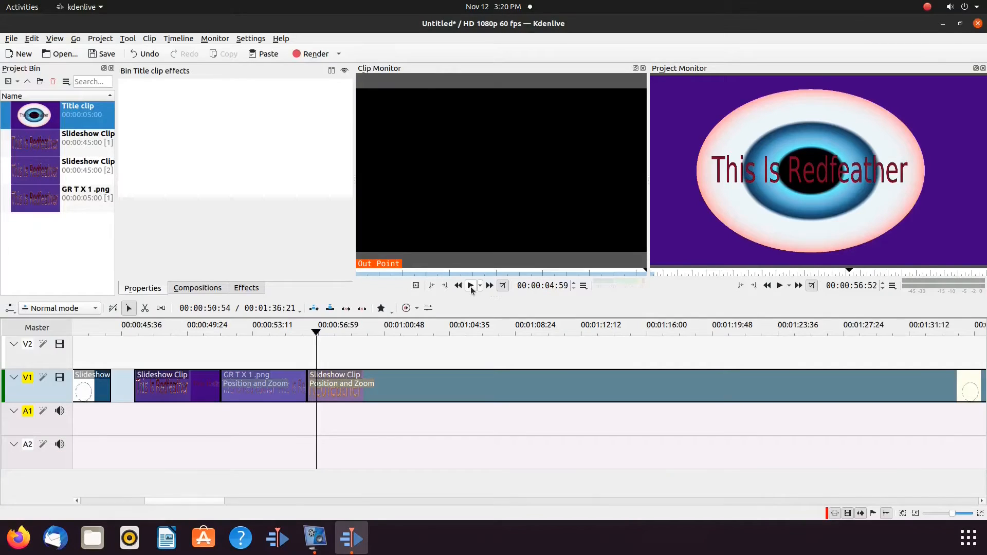
left_click(471, 290)
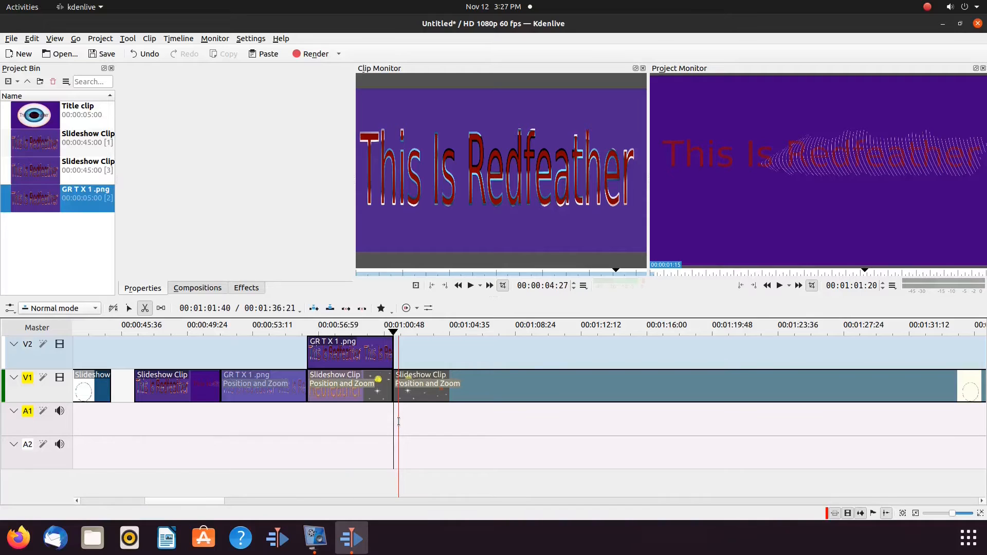
- Shift the later Slideshow Clip section aside on V1, insert the title clip after the first section, and close the remaining gap
key("s")
left_click_drag(472, 391, 529, 395)
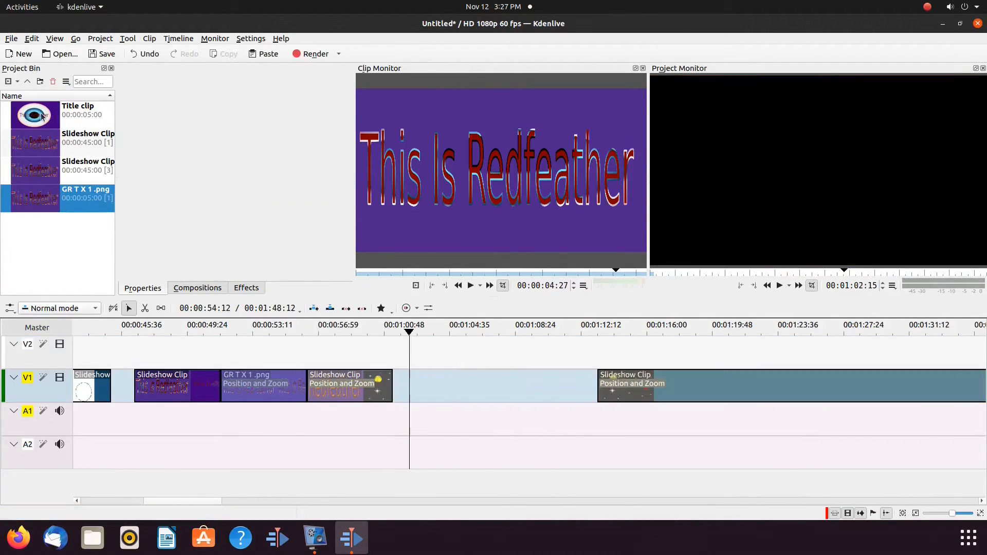
left_click_drag(41, 116, 419, 408)
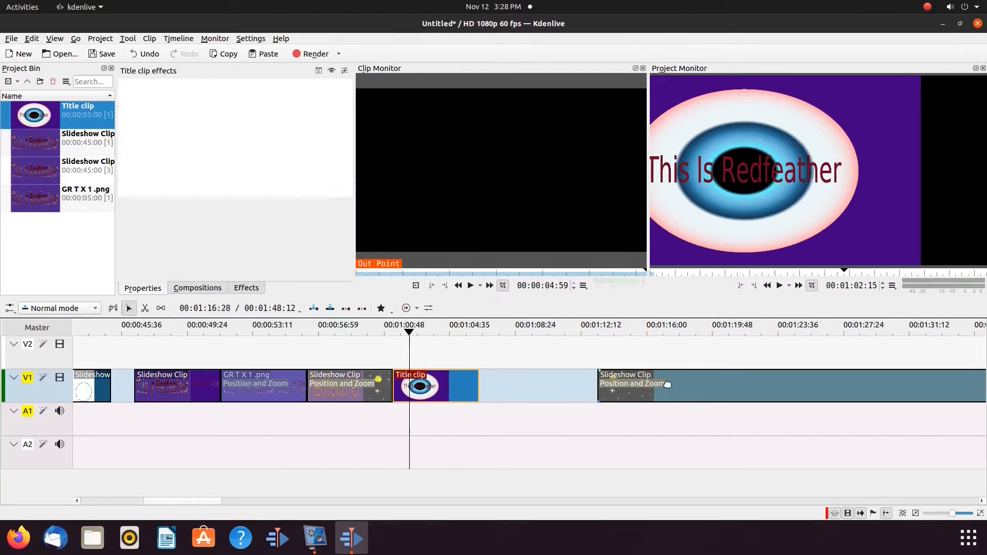
left_click_drag(683, 384, 558, 382)
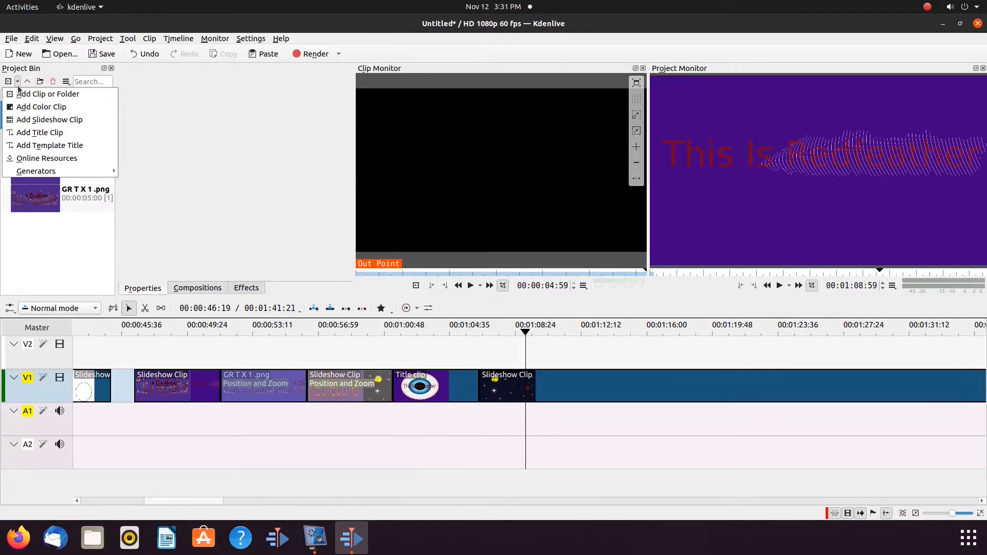
- Create another title clip and insert the image Grade 1 .png from the Pictures folder
left_click(25, 135)
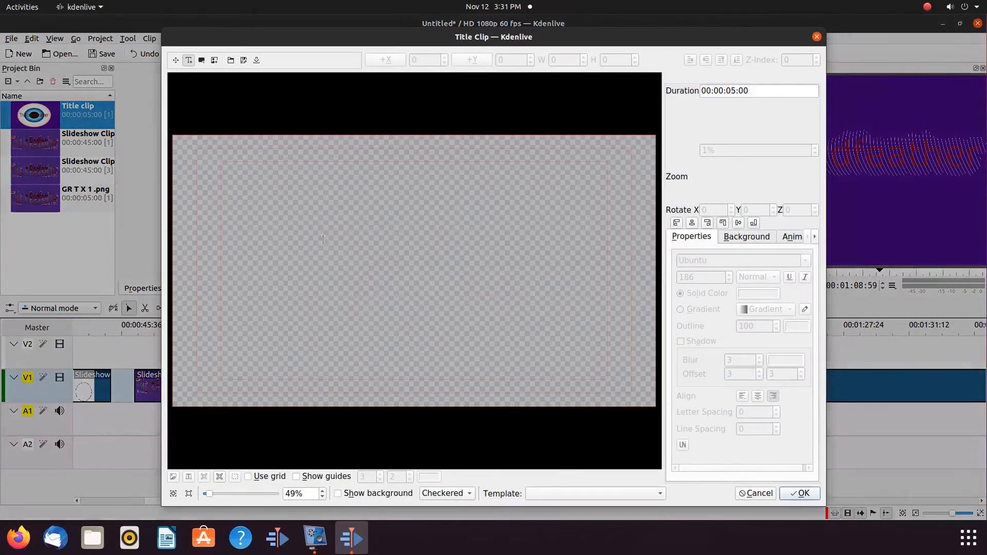
left_click(214, 61)
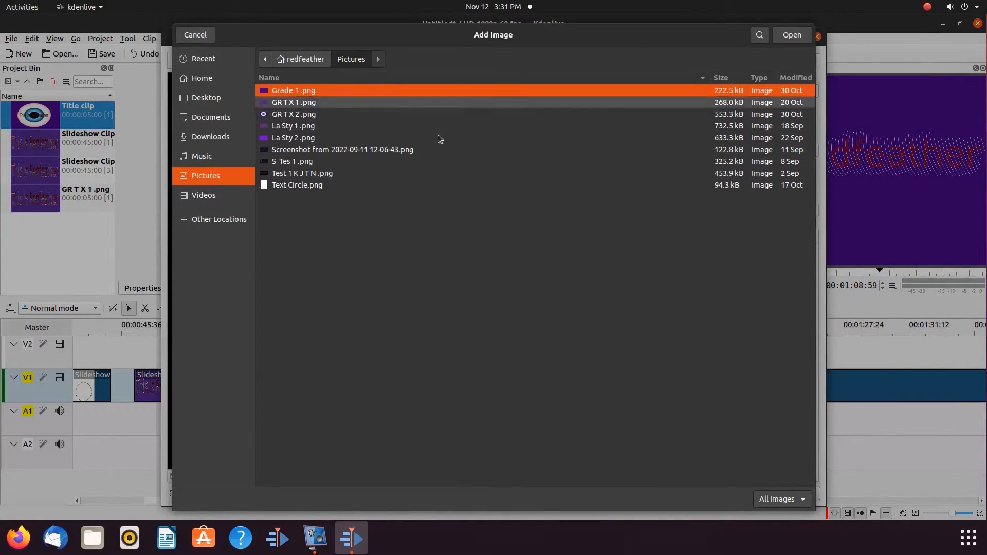
left_click(793, 35)
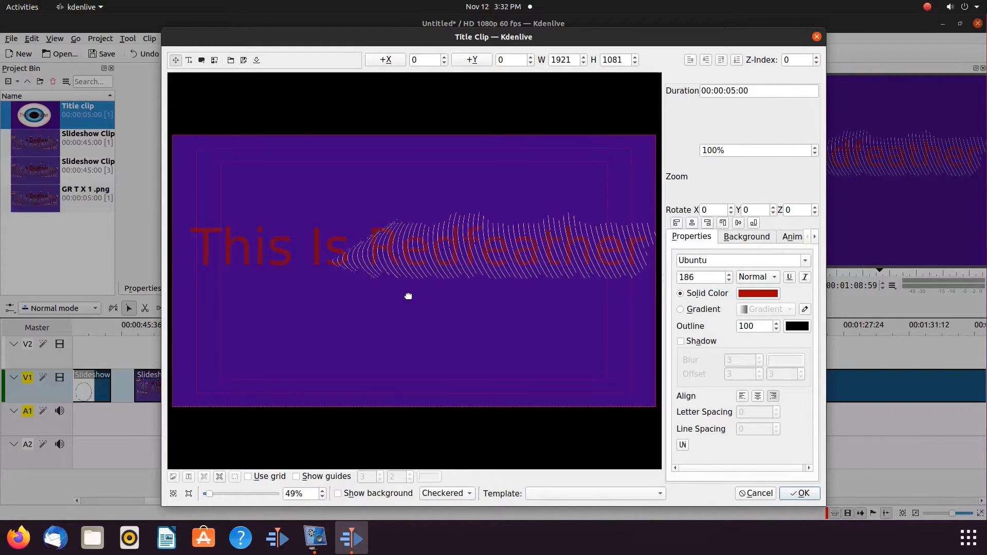
- Move the animation start frame off the image's left side to X -1920 and Y -2, save the title clip and preview it
left_click(788, 238)
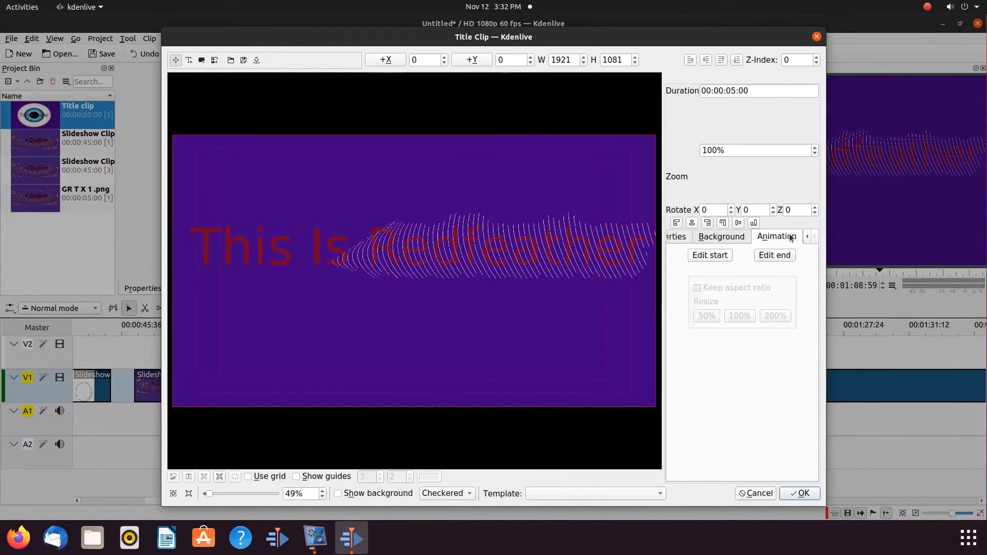
left_click(709, 254)
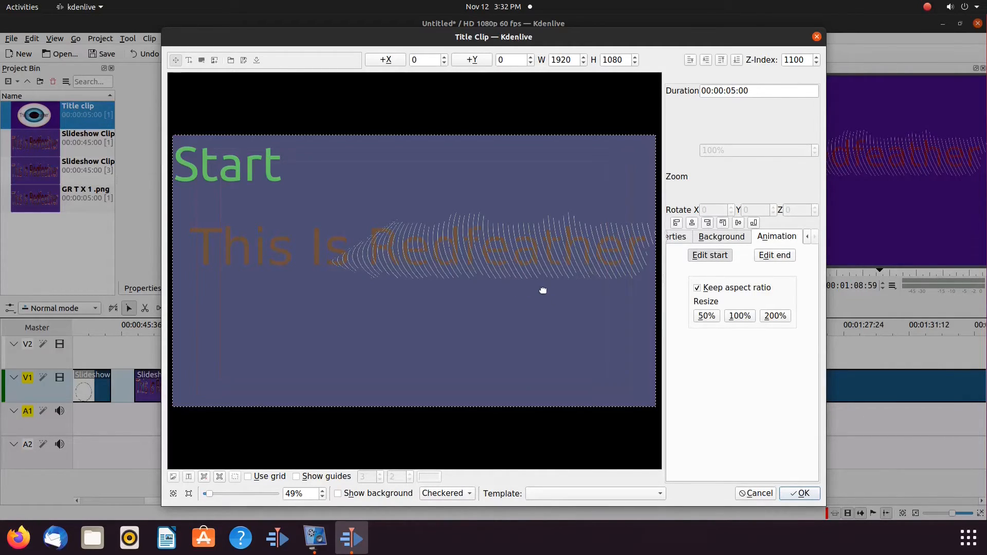
left_click_drag(542, 293, 193, 279)
left_click_drag(266, 310, 175, 297)
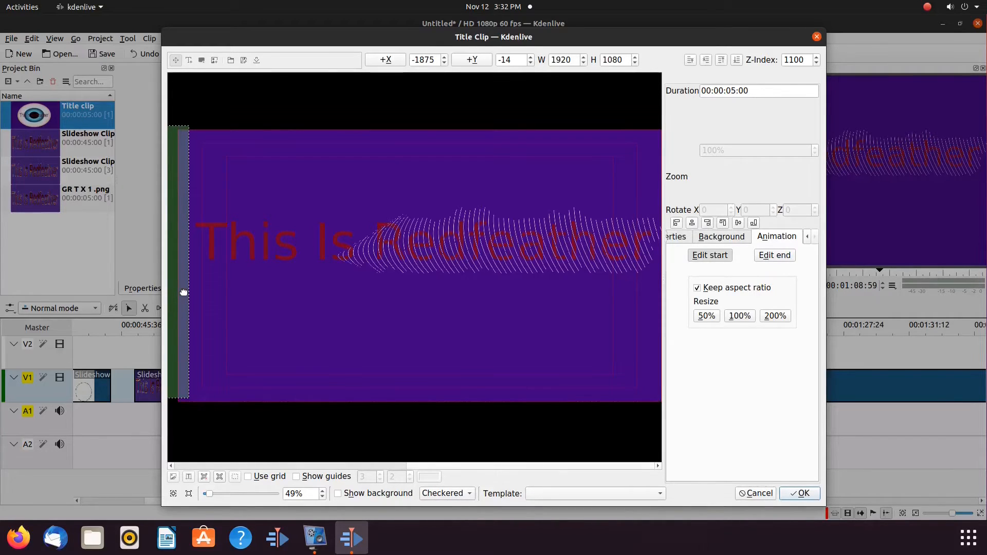
left_click(800, 493)
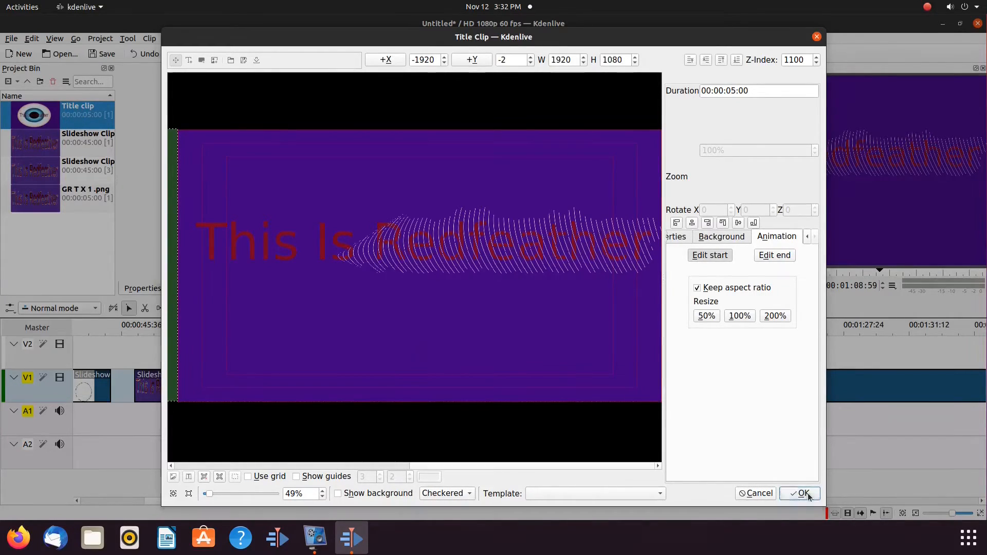
left_click(471, 286)
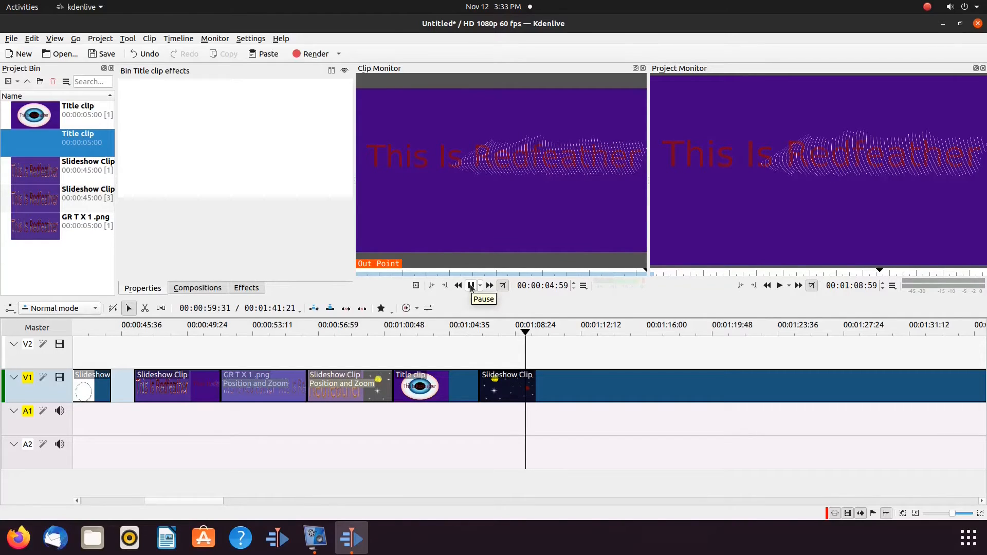
- Place the new title clip on V2 above the first title clip, align their starts and play the overlap
left_click_drag(41, 144, 422, 354)
left_click(396, 412)
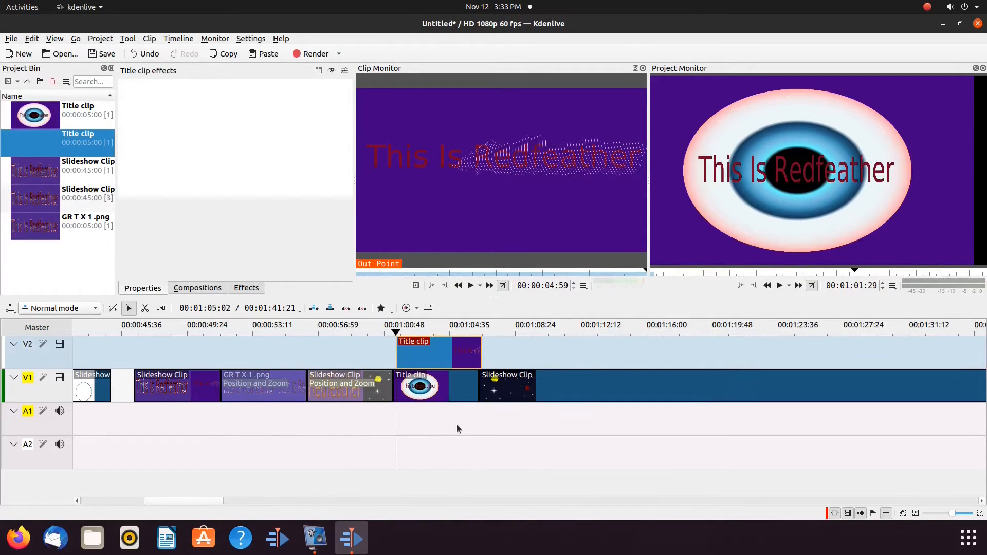
key("space")
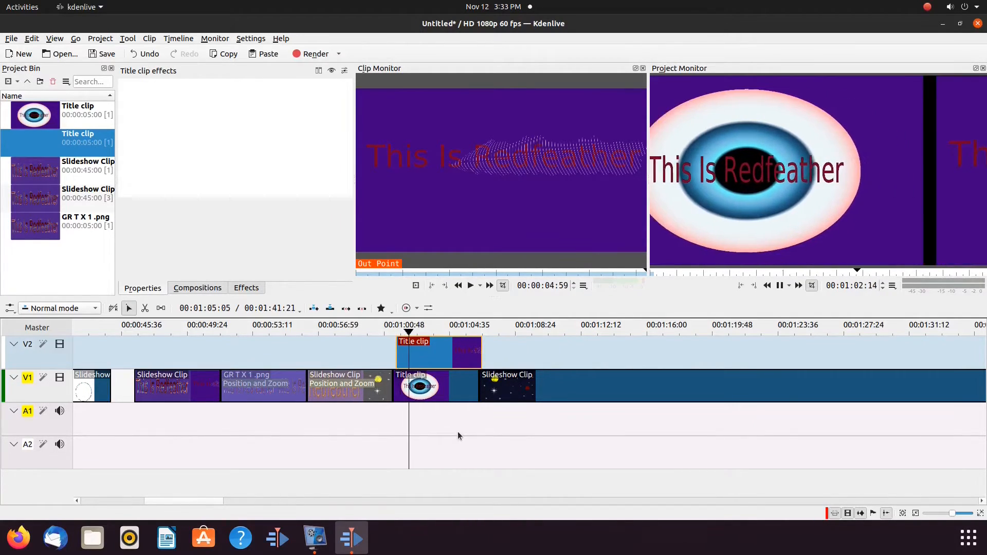
left_click(393, 410)
left_click_drag(446, 356, 446, 356)
key("space")
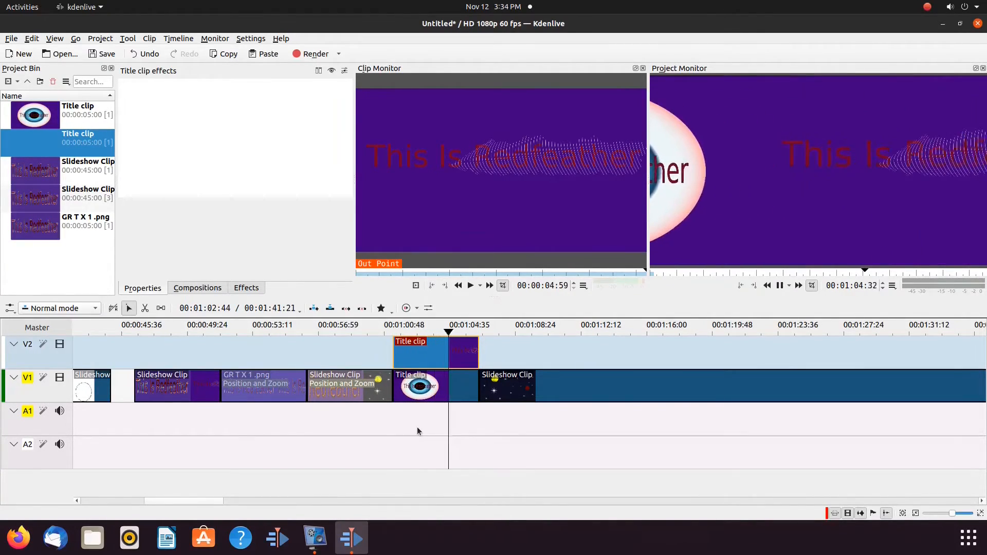
key("space")
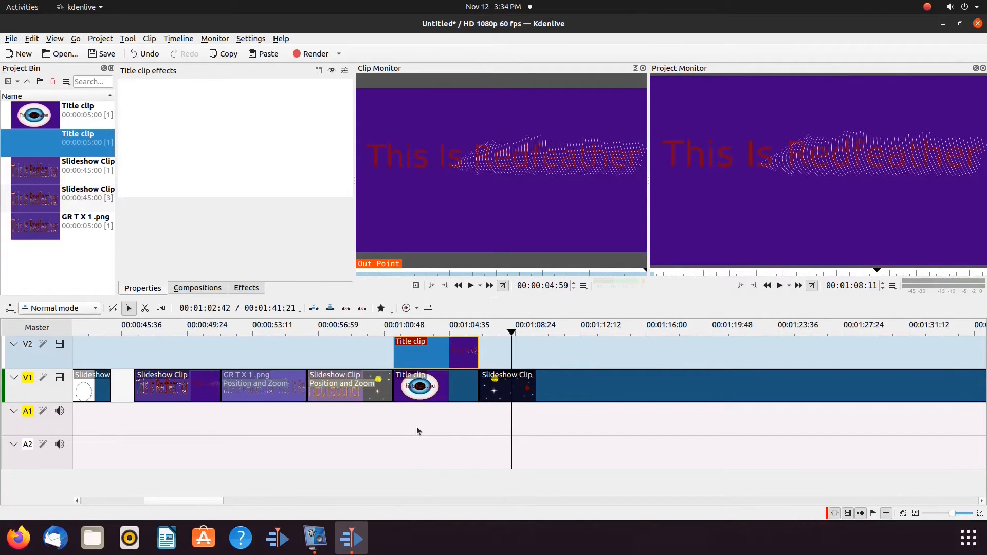
- Play the two overlapping title clips from their start in full screen to check the transition
left_click(393, 411)
left_click(431, 356)
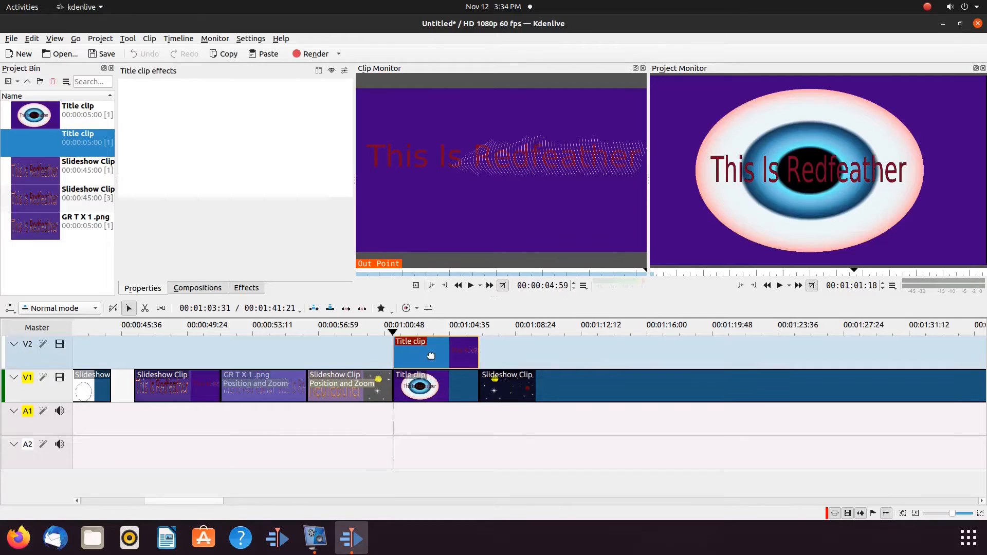
left_click_drag(429, 356, 432, 363)
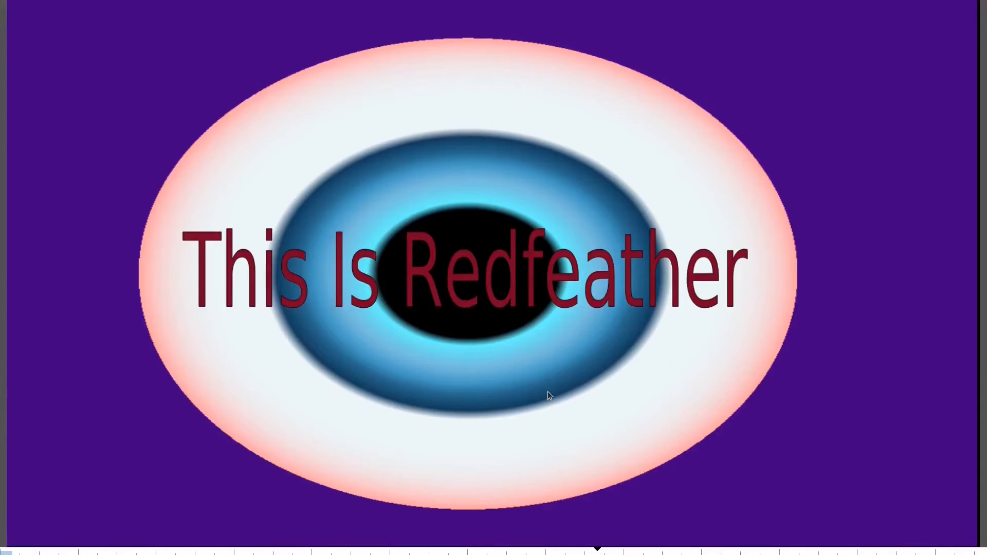
key("space")
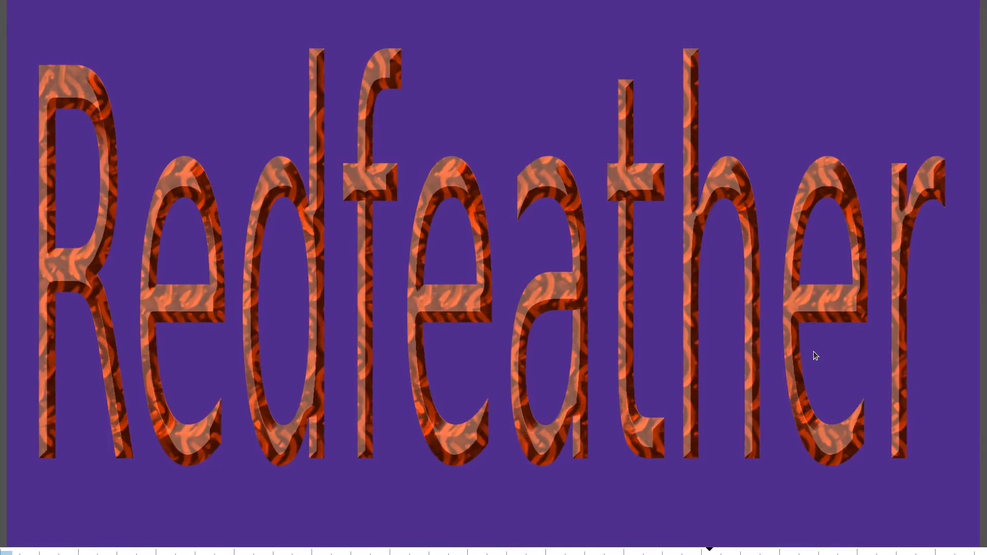
key("Escape")
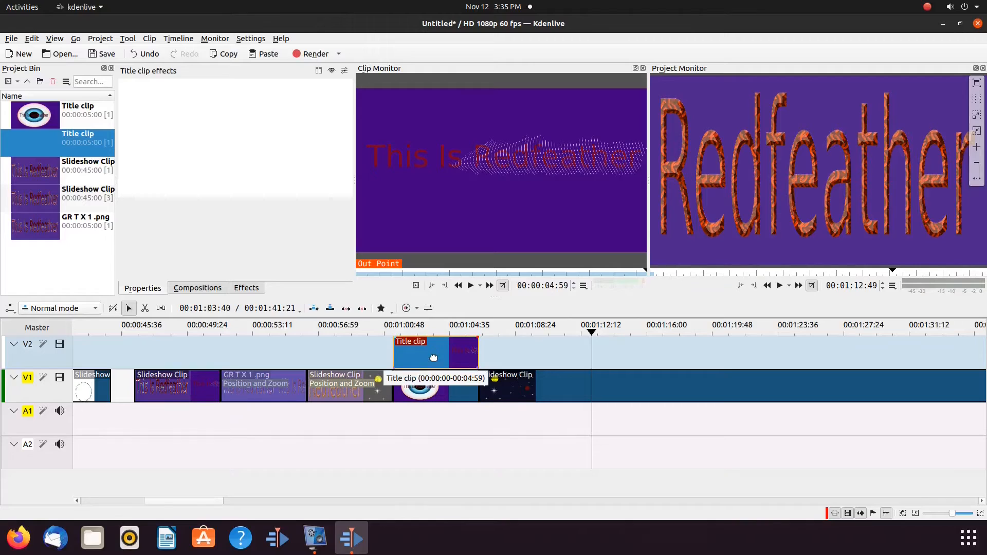
- Try the V2 title clip with a slightly later start than the V1 title clip and play the section
left_click_drag(433, 358, 445, 358)
left_click(389, 410)
key("space")
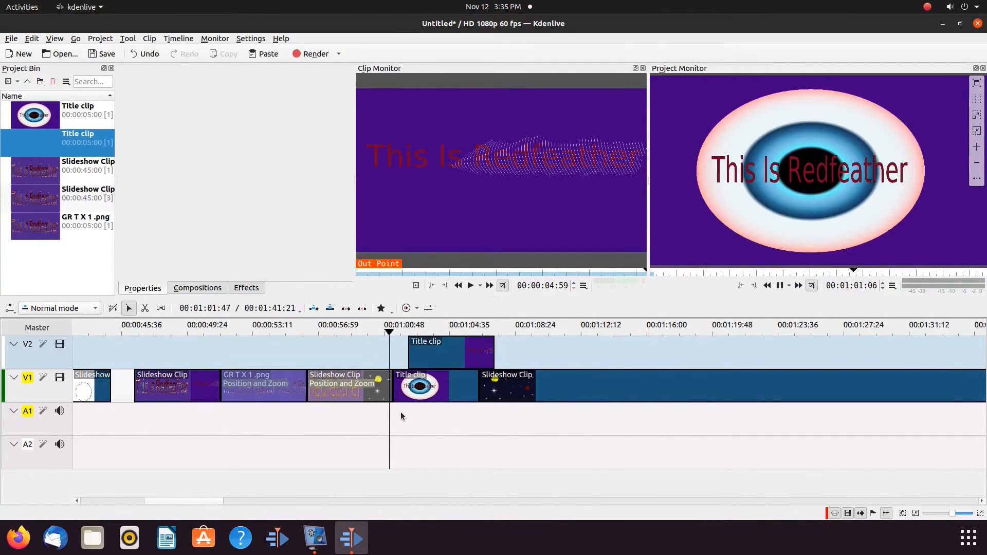
- Move the V2 title clip so it starts slightly before the V1 title clip, and play the section
left_click_drag(405, 408, 392, 409)
left_click(390, 412)
left_click(443, 356)
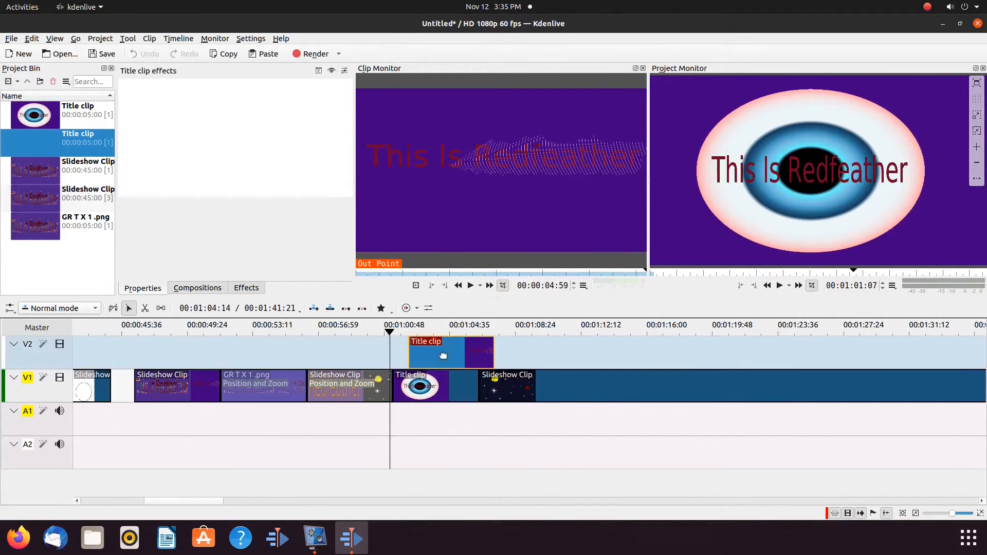
left_click_drag(444, 356, 420, 441)
key("space")
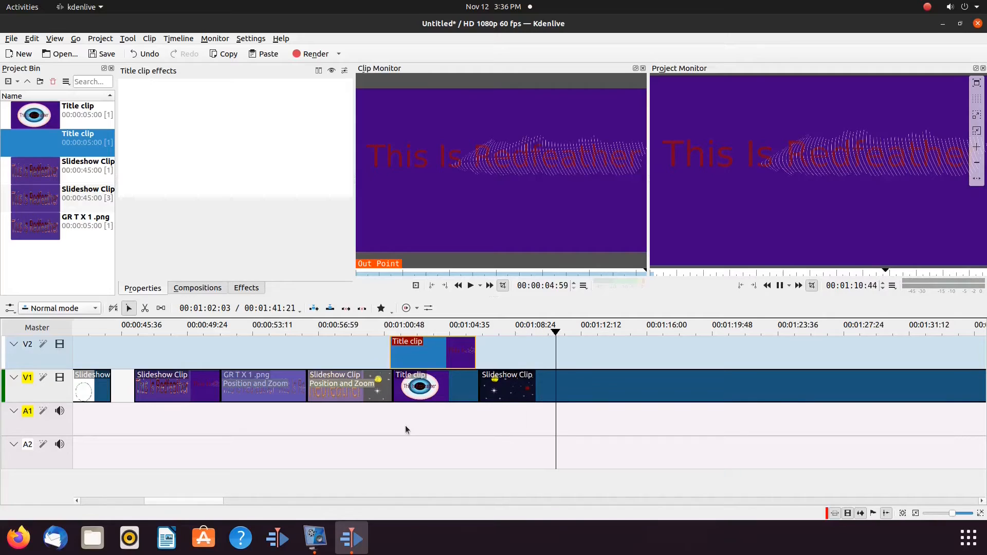
key("space")
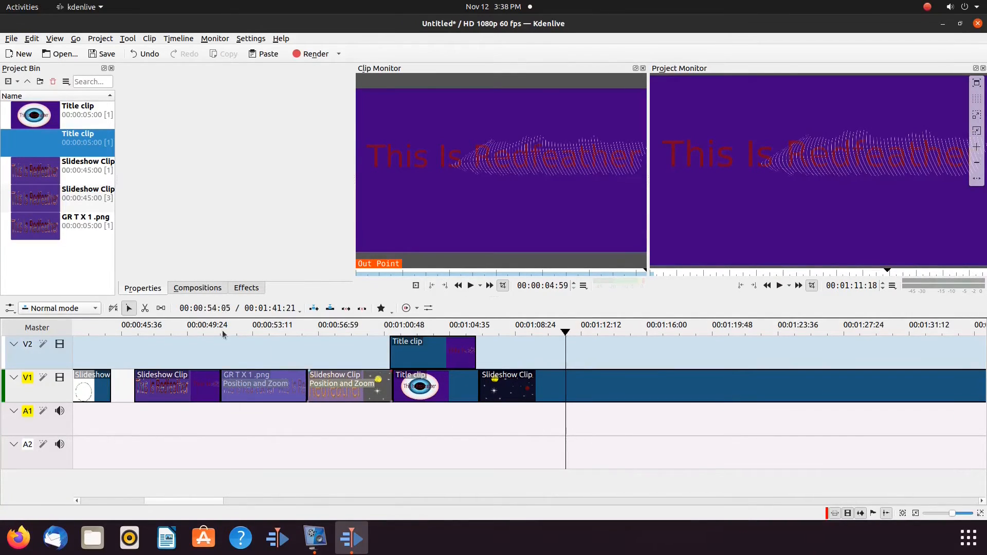
- Cut the last Slideshow Clip on V1 at 00:01:11:18 and move the later part along the track to leave a gap
left_click(145, 308)
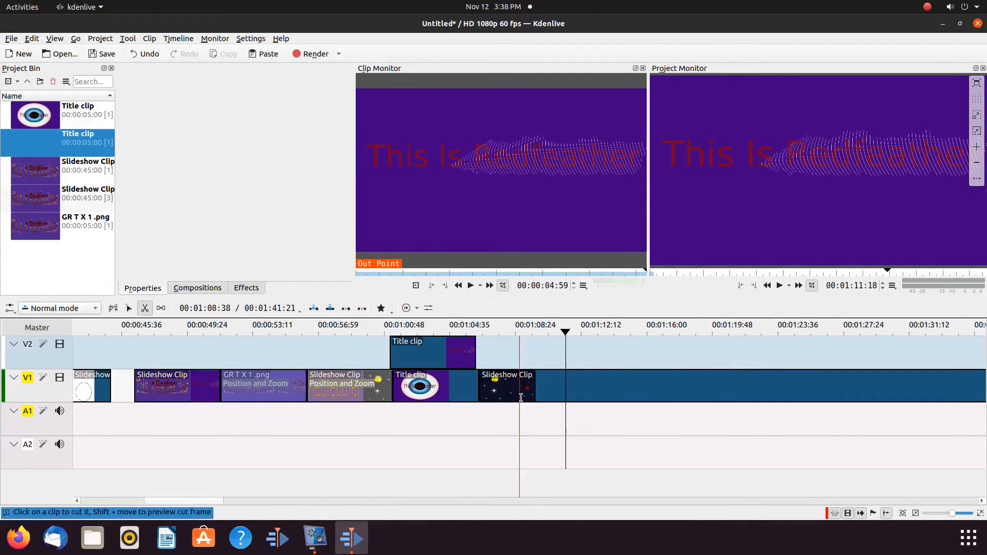
left_click(565, 385)
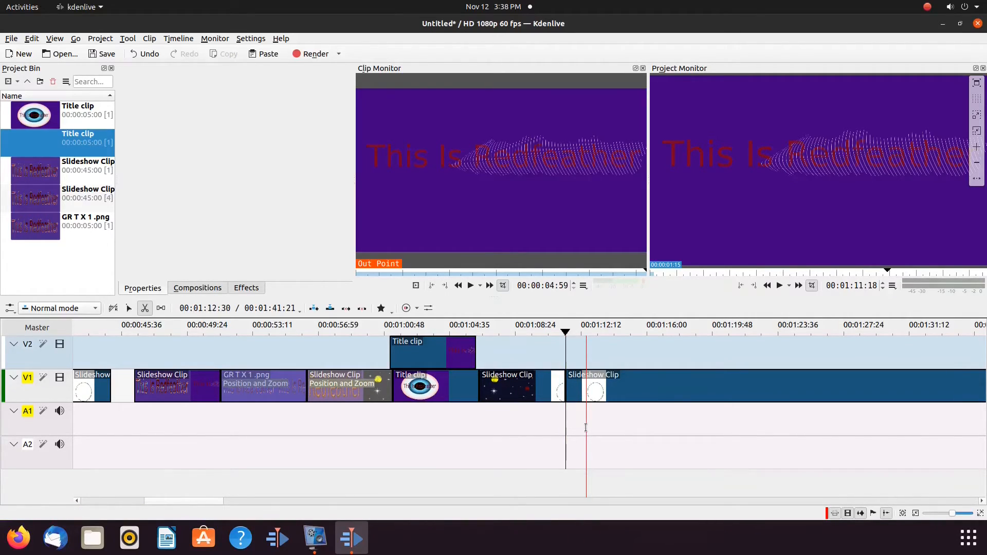
key("s")
left_click_drag(629, 391, 653, 392)
- Create another title clip and insert the This Is Redfeather image with the purple background
left_click(17, 81)
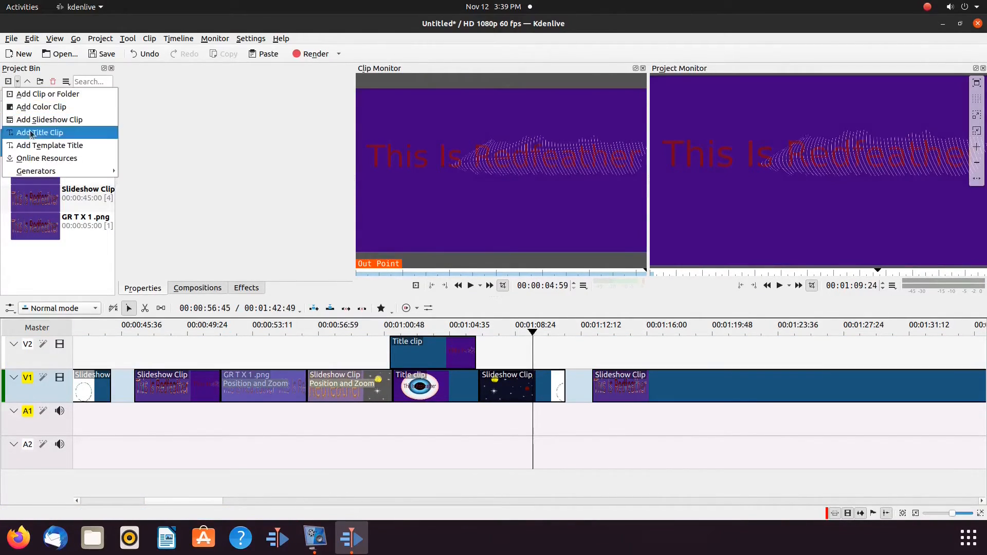
left_click(29, 132)
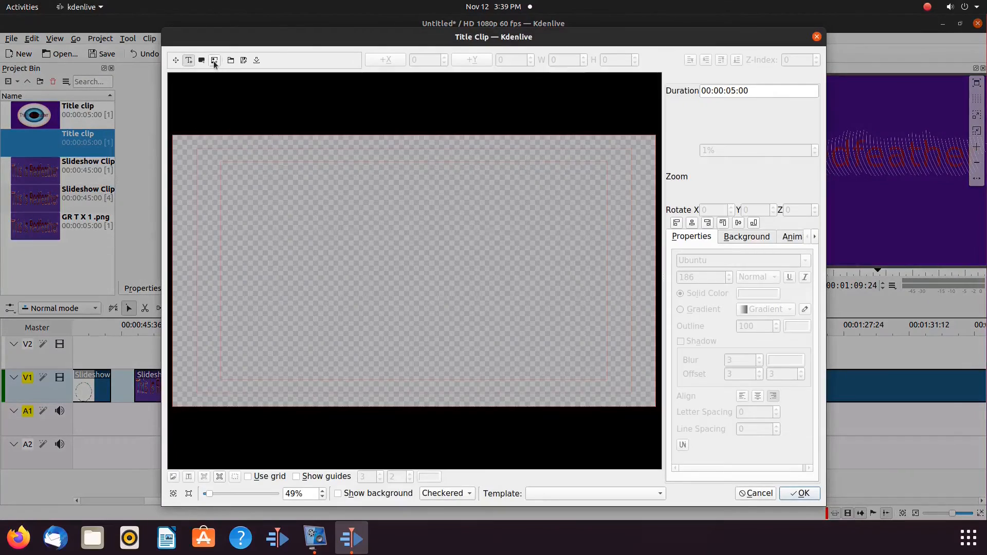
left_click(214, 61)
left_click(792, 37)
- Move the animation start frame off the image's lower-left corner to X -1916 and Y 1071, and save the title clip
left_click(791, 240)
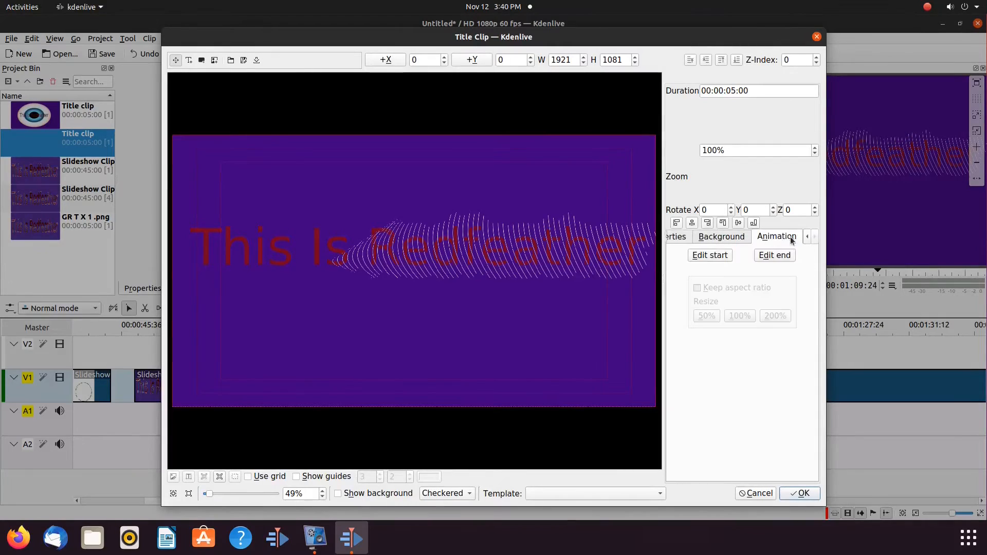
left_click(710, 255)
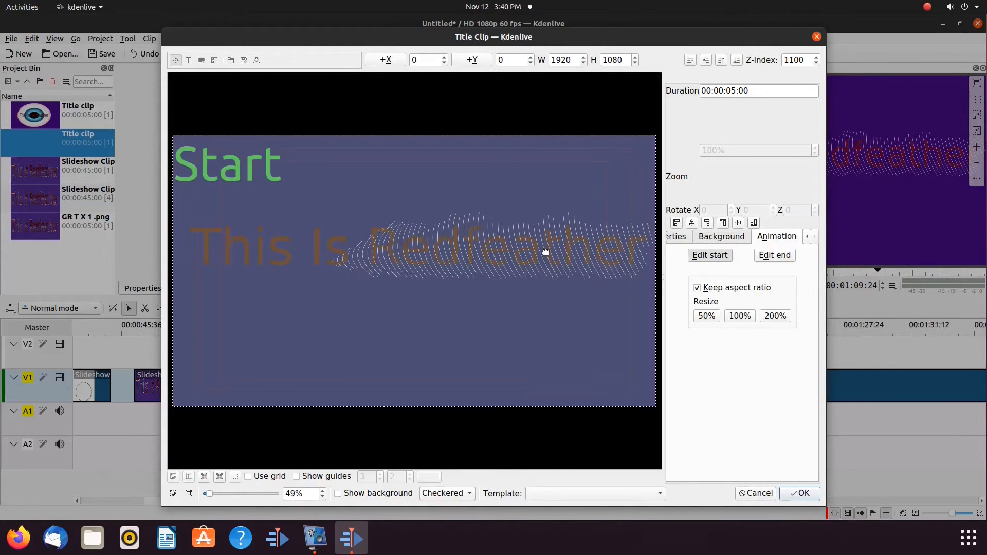
left_click_drag(546, 251, 168, 359)
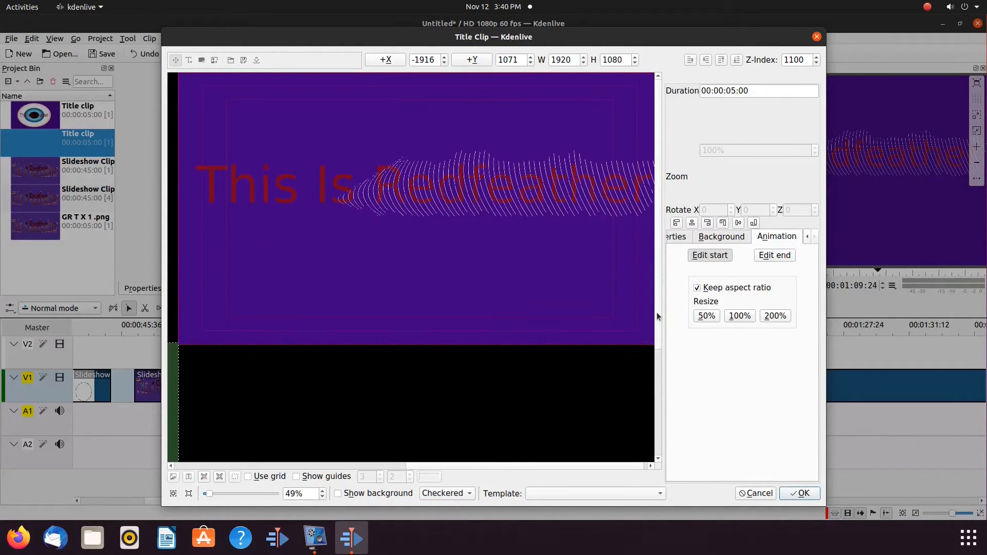
key("Return")
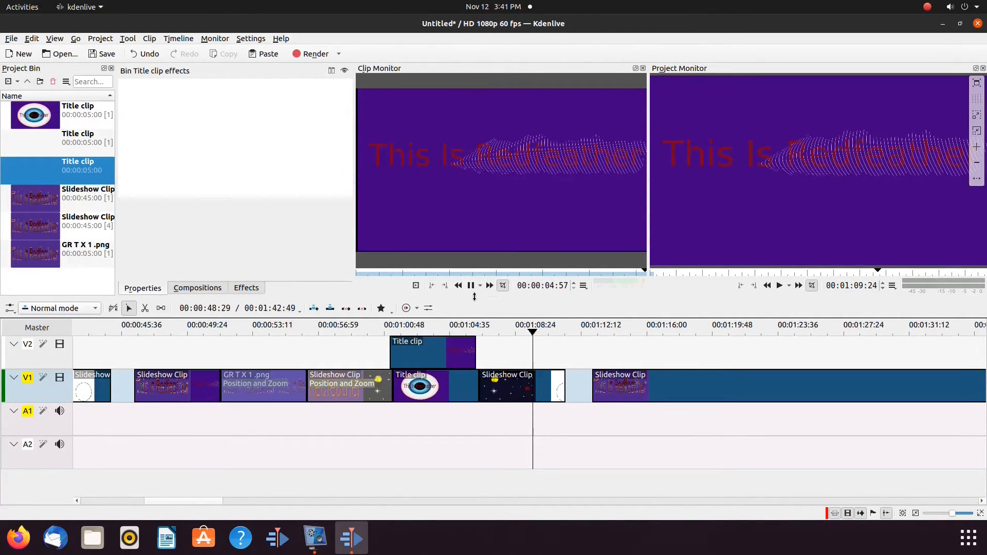
- Reopen the new title clip, move its animation start frame off the image's upper-right corner, save it and preview it
right_click(37, 168)
left_click(67, 241)
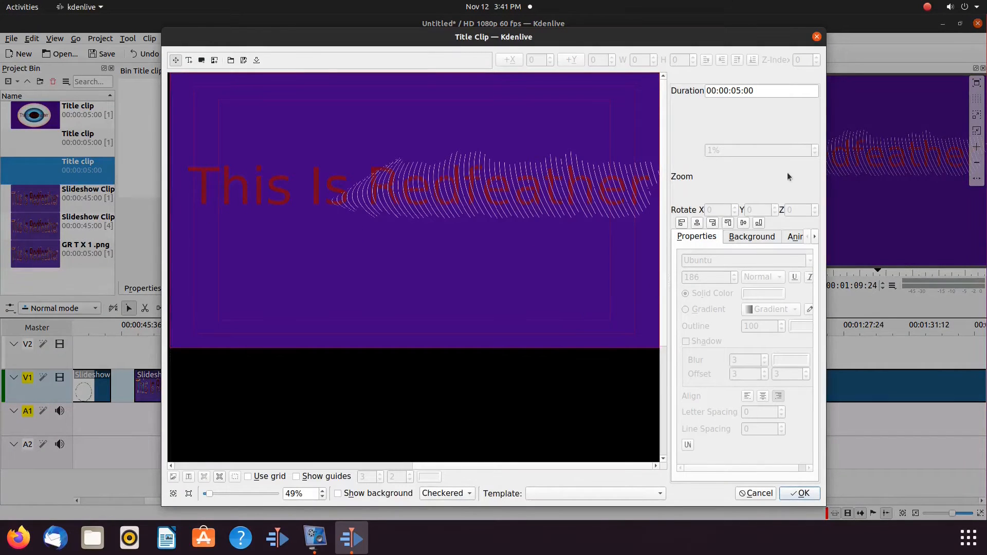
left_click(796, 236)
left_click(709, 255)
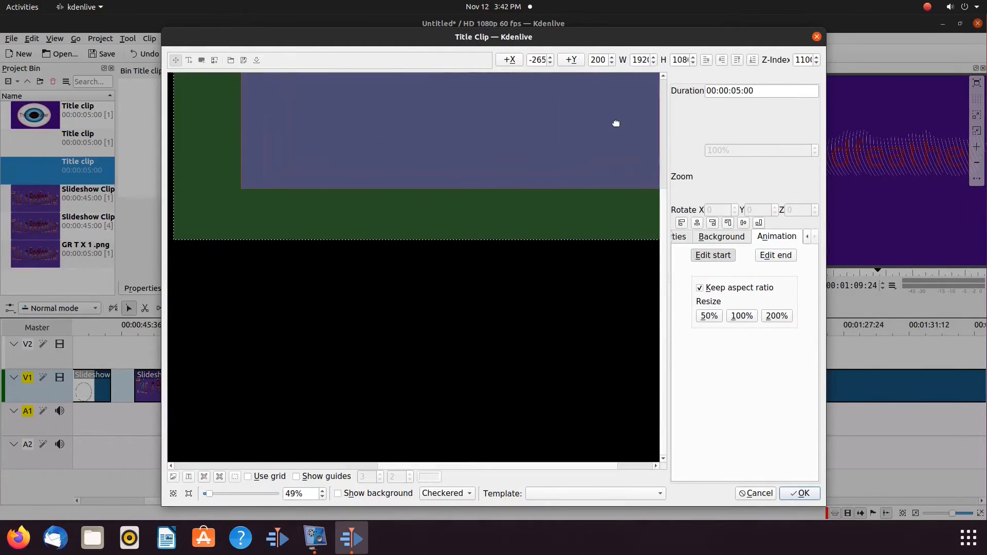
scroll(616, 123, "up", 3)
left_click_drag(350, 314, 619, 163)
scroll(517, 464, "down", 1)
scroll(617, 333, "up", 2)
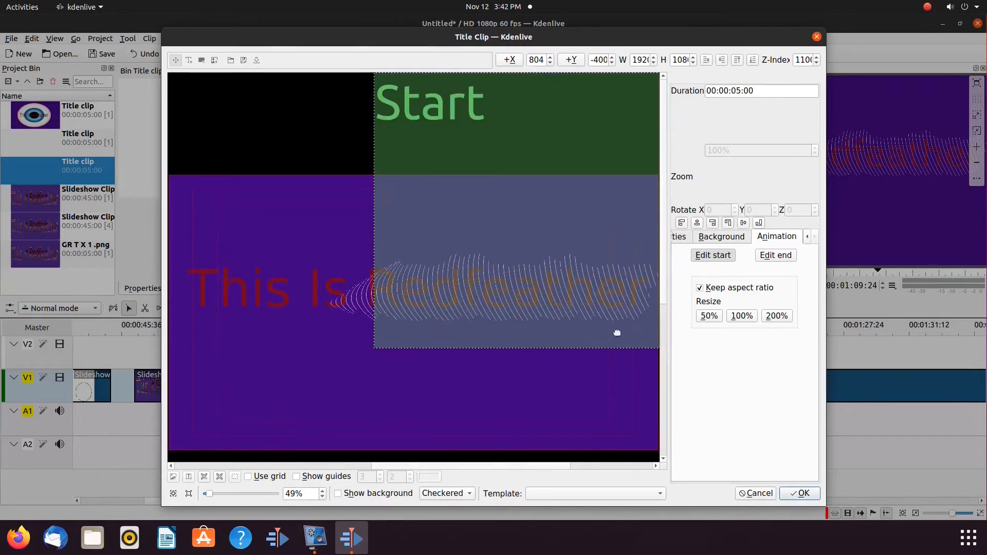
left_click_drag(617, 333, 690, 150)
left_click(792, 492)
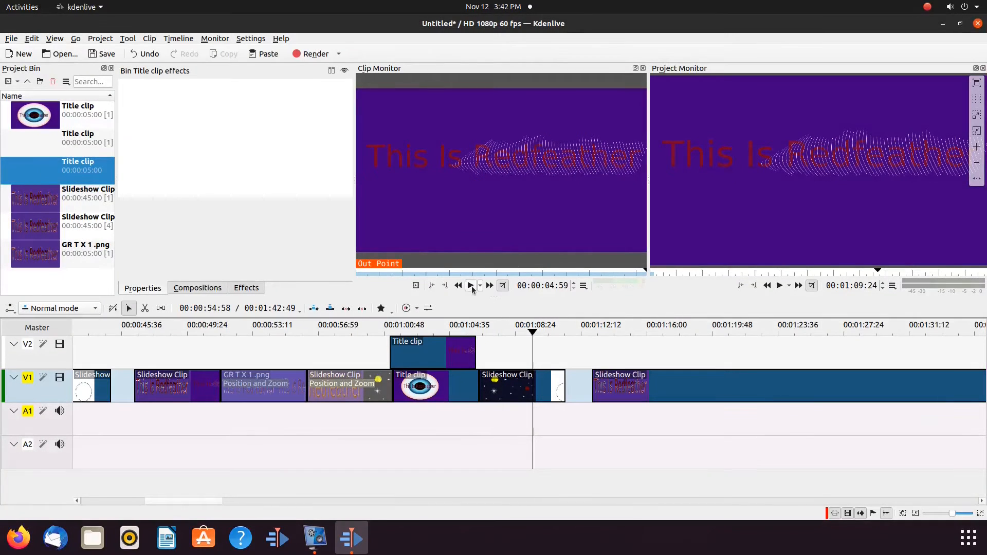
left_click(471, 286)
- Reopen the title clip, move the start frame back over the image and the end frame off its lower-left corner, save and preview
right_click(33, 165)
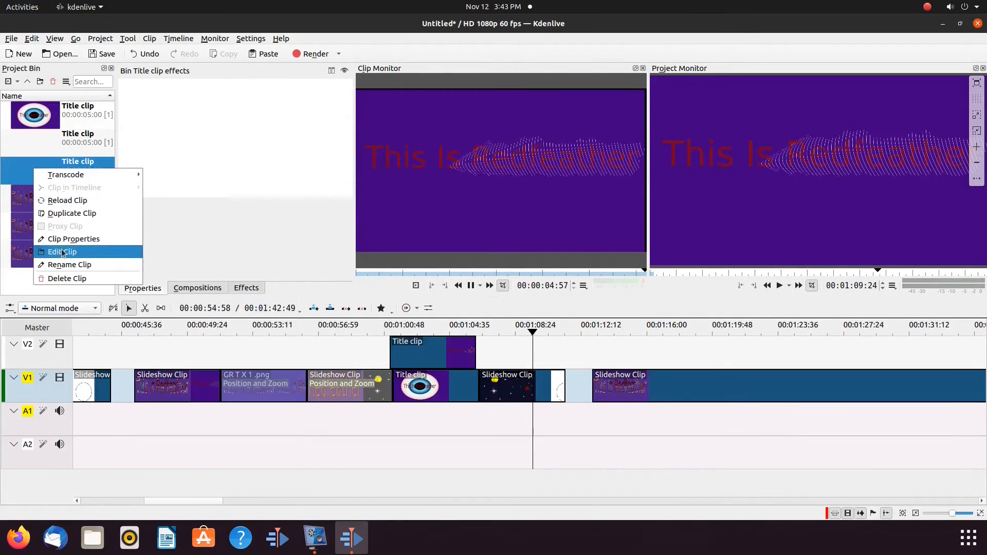
left_click(62, 252)
left_click(793, 237)
left_click(713, 255)
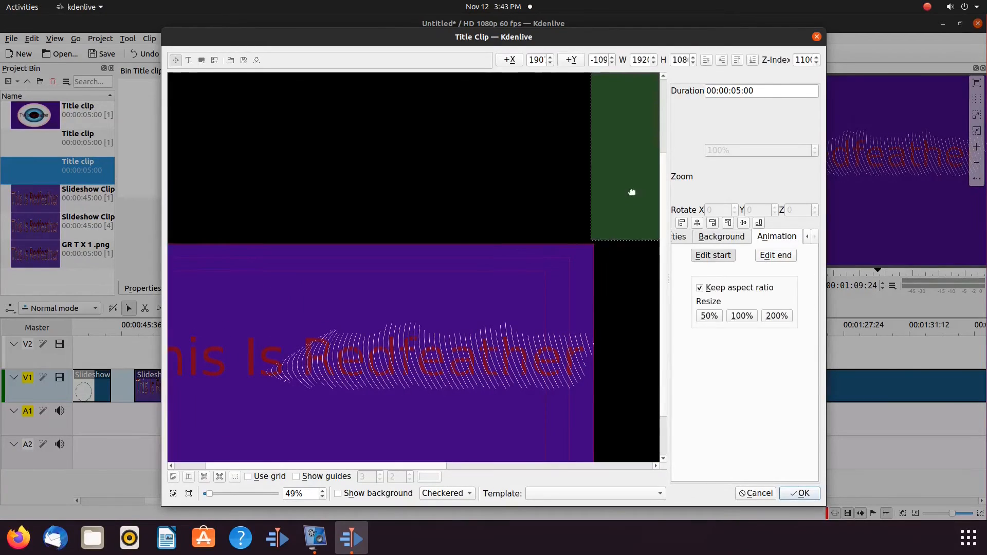
left_click_drag(632, 193, 320, 493)
left_click(775, 255)
left_click_drag(663, 355, 663, 445)
left_click_drag(398, 266, 178, 386)
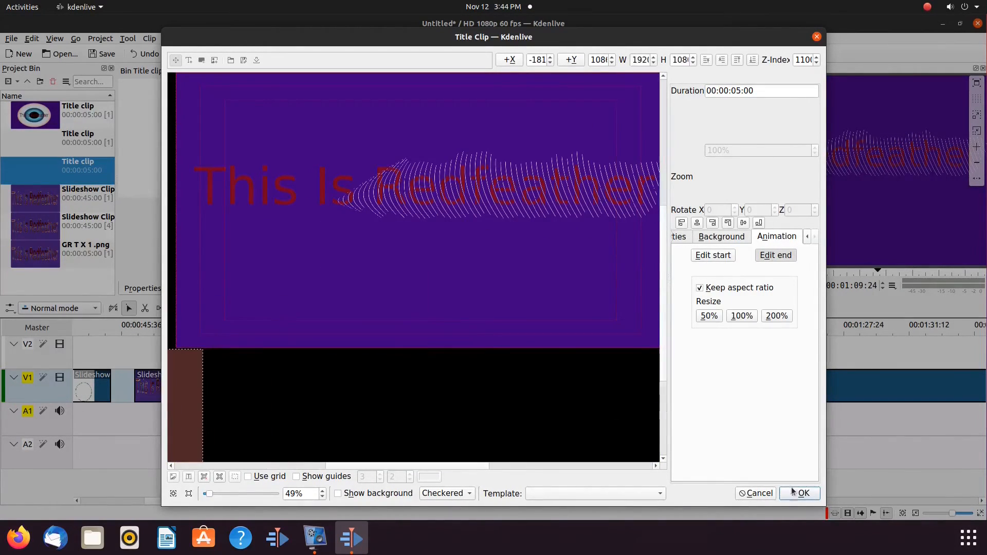
left_click(799, 493)
left_click(470, 285)
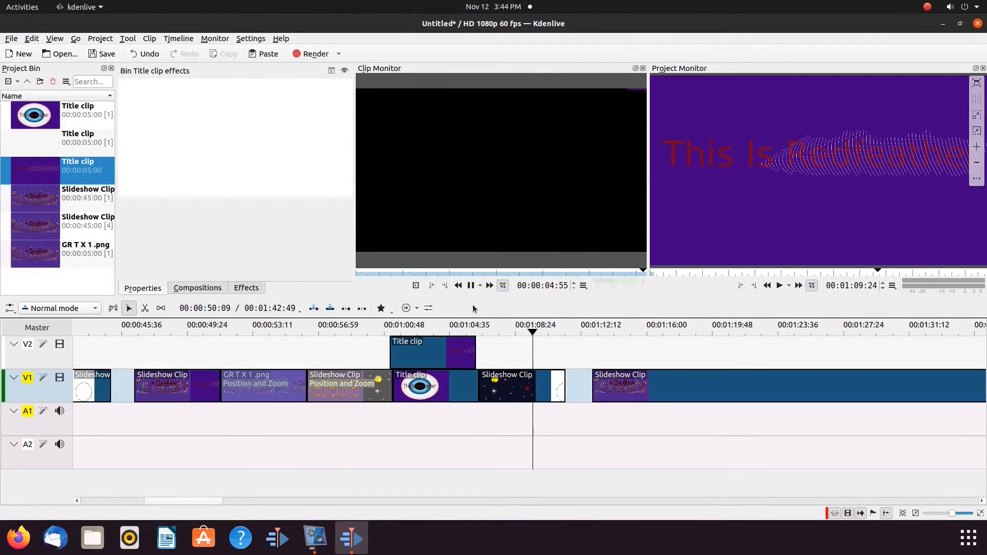
- Shift the last Slideshow Clip section further along V1, insert the diagonal title clip after the cut, and view the project full screen
left_click_drag(691, 379, 911, 381)
left_click_drag(77, 169, 578, 391)
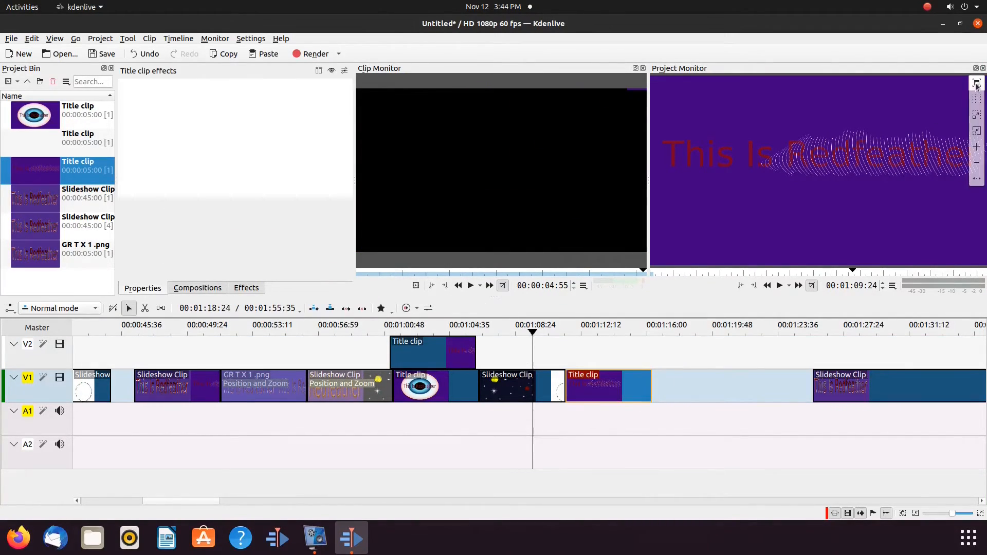
left_click(976, 83)
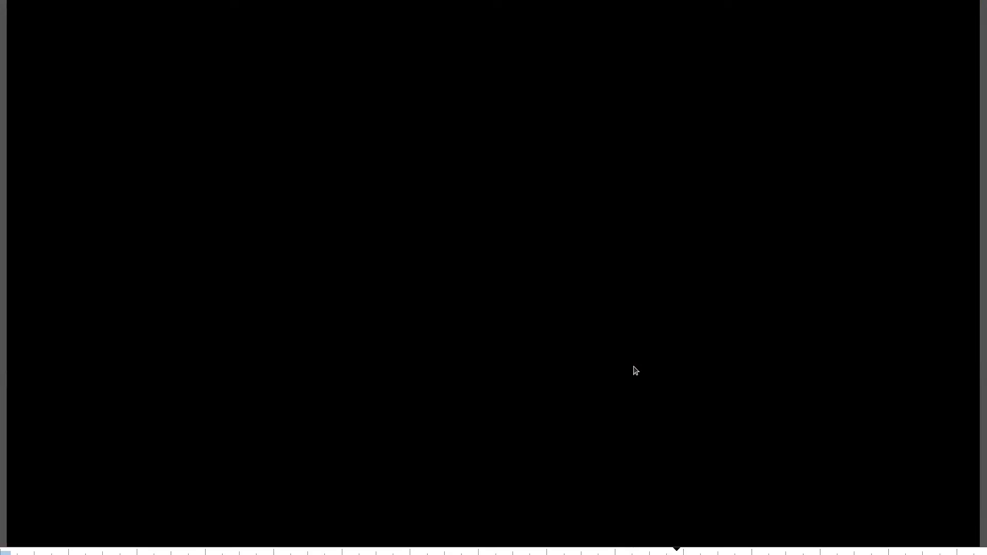
- Leave the full-screen view and start a new title clip containing the full-frame Redfeather image
key("Escape")
left_click(687, 392)
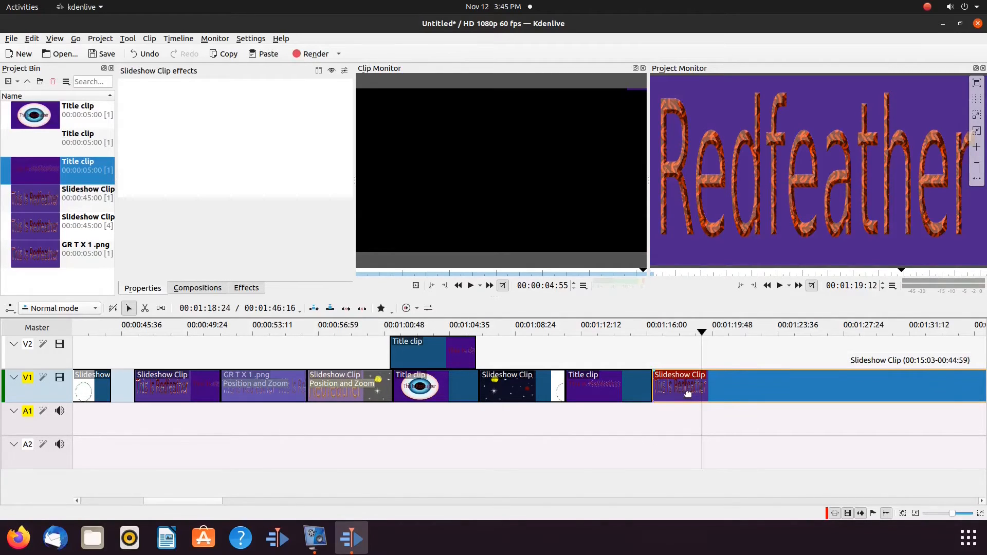
left_click(17, 82)
left_click(39, 132)
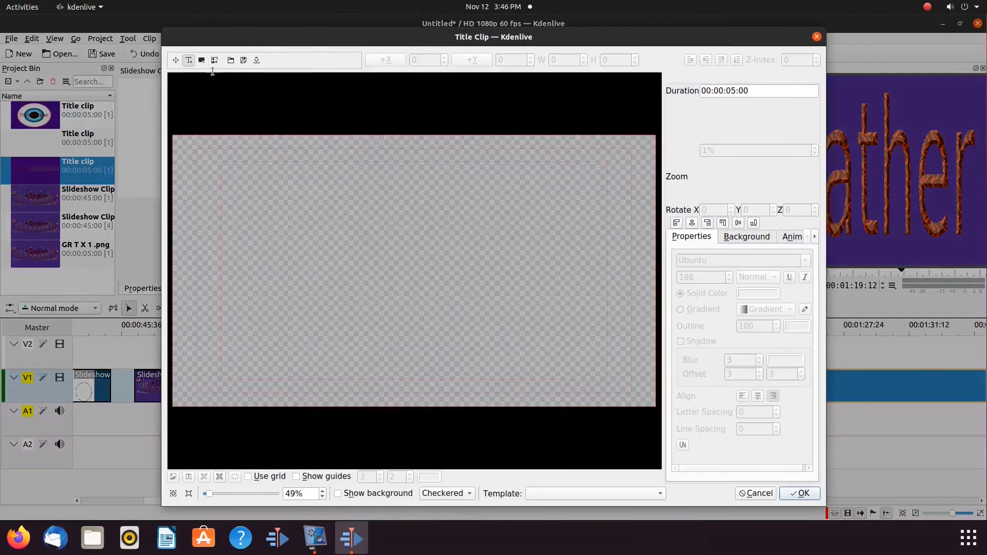
left_click(215, 60)
left_click(341, 126)
left_click(792, 35)
- Move the title's animation start frame off the image's lower-left corner to X -1855 and Y 1071, save the clip and preview it
left_click(791, 236)
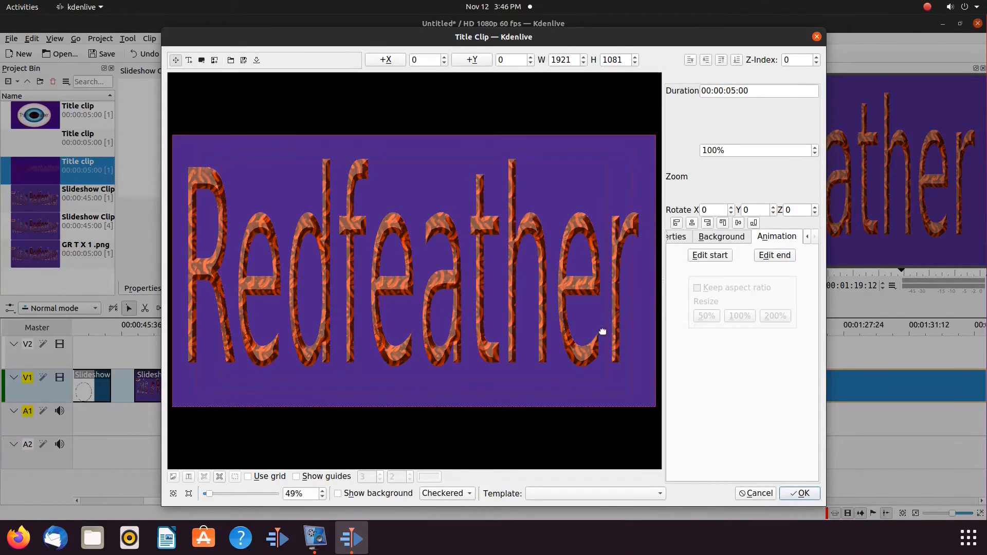
left_click(709, 256)
left_click_drag(631, 156, 167, 365)
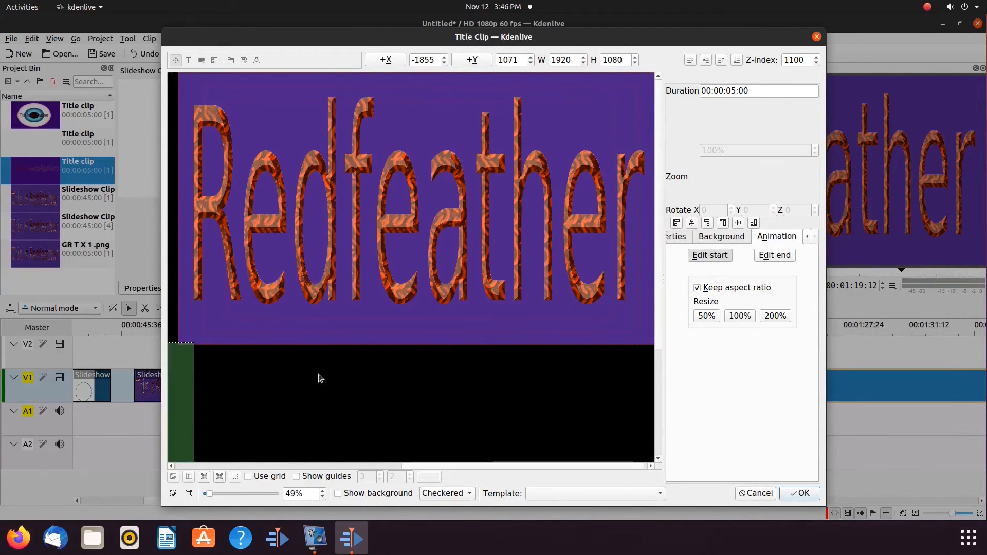
left_click(799, 493)
left_click(44, 197)
left_click(470, 285)
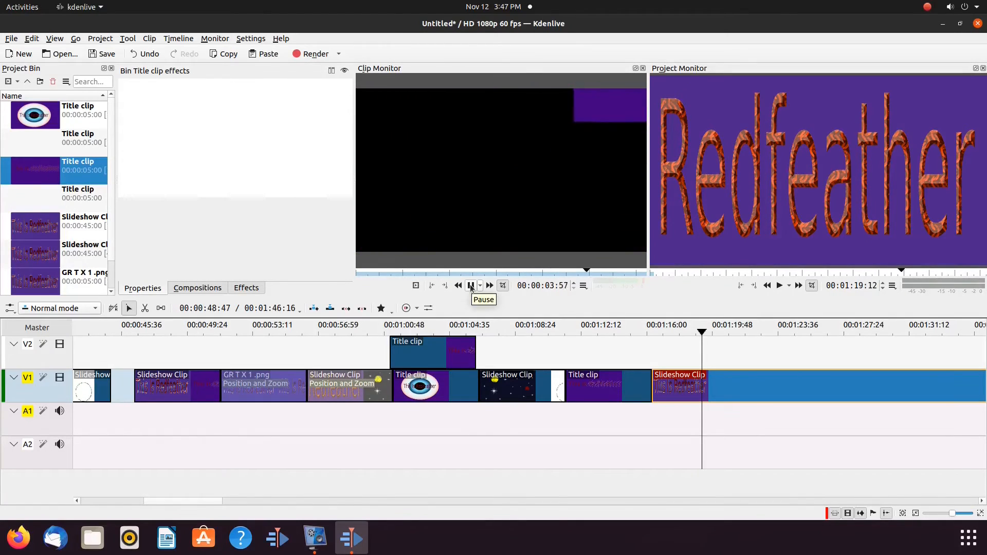
- Reopen the Redfeather title clip, move its animation start frame off the image's upper-right corner, save it and preview it
right_click(44, 197)
left_click(77, 281)
left_click(794, 238)
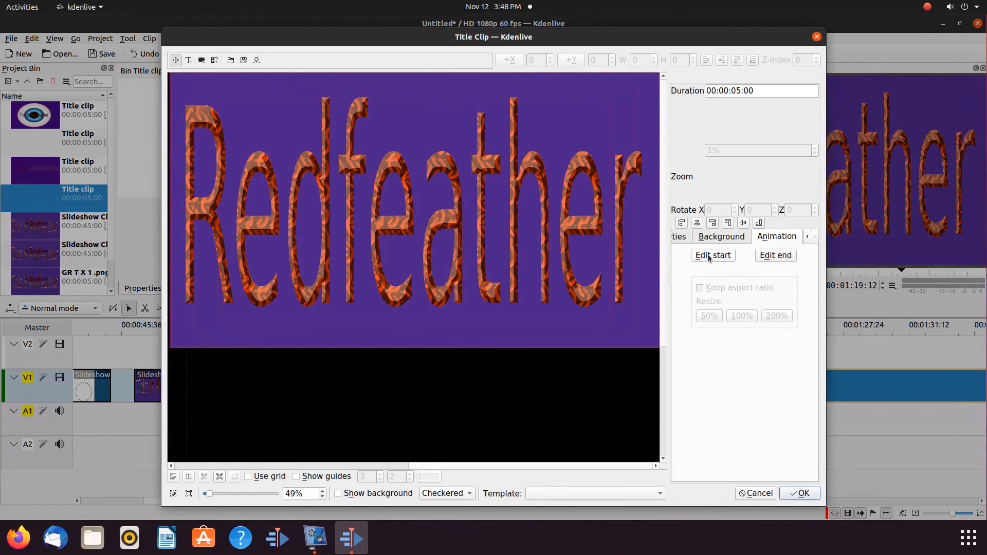
left_click(710, 256)
left_click_drag(420, 287, 760, 75)
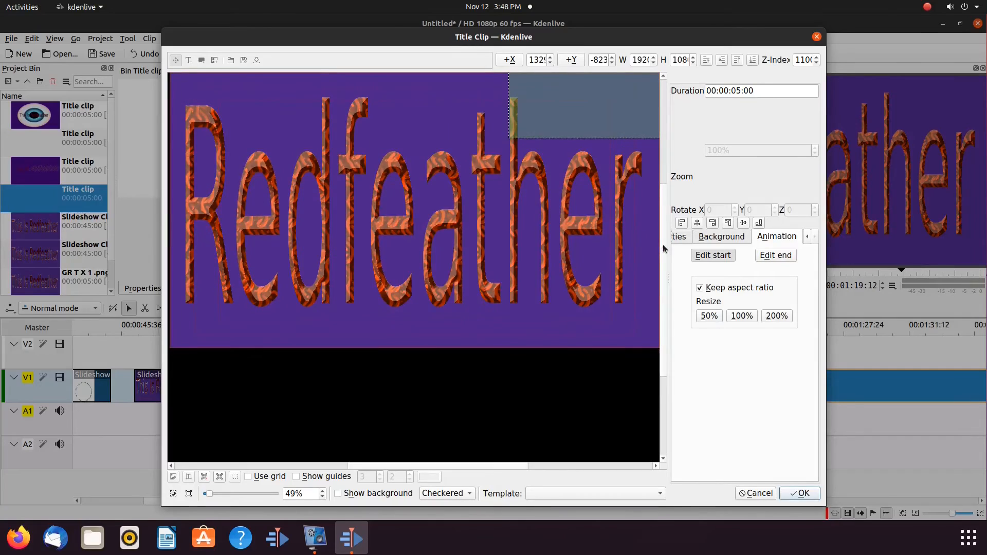
left_click_drag(663, 245, 663, 161)
left_click_drag(555, 232, 649, 202)
left_click_drag(492, 467, 537, 467)
left_click_drag(567, 254, 622, 224)
left_click(800, 494)
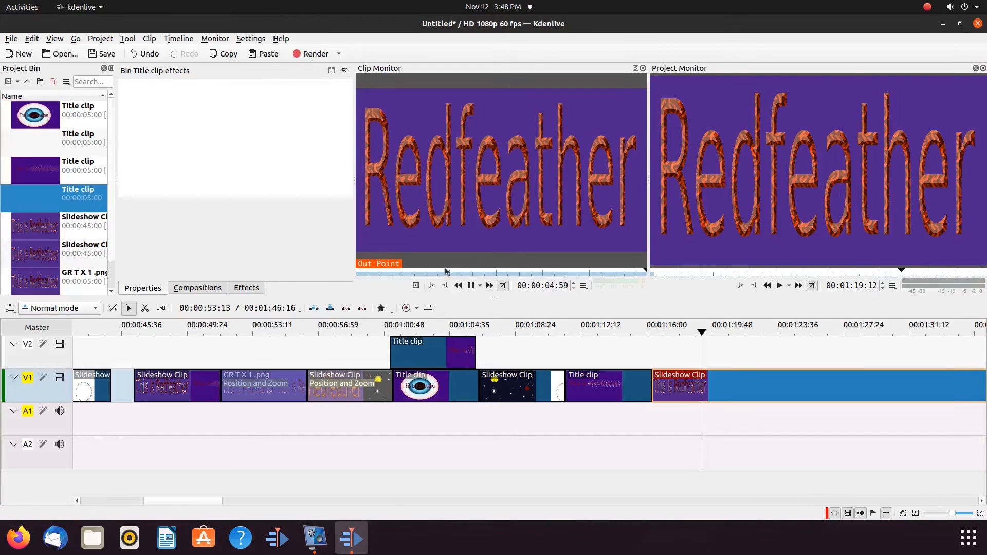
left_click(471, 286)
- Preview the earlier diagonal title clip from the project bin in the clip monitor
left_click(35, 170)
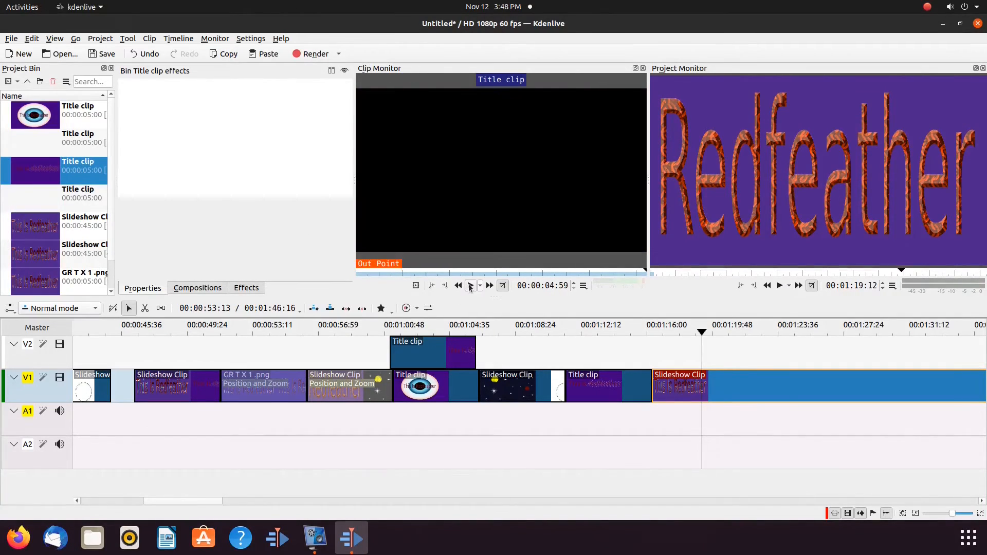
left_click(470, 287)
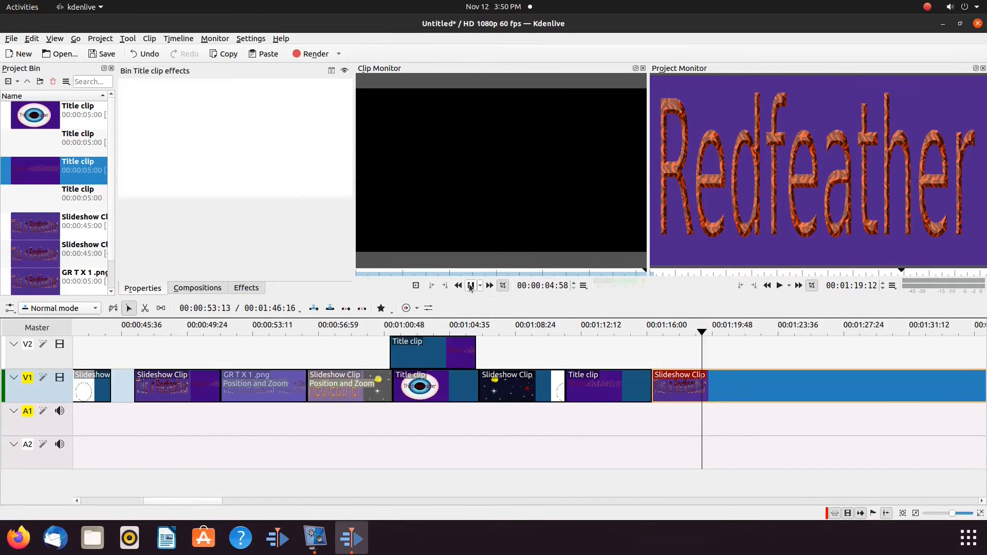
left_click(470, 286)
- Place the Redfeather title clip on V2 directly above the diagonal title clip on V1, and play that part of the timeline
left_click(582, 417)
left_click_drag(56, 197, 567, 353)
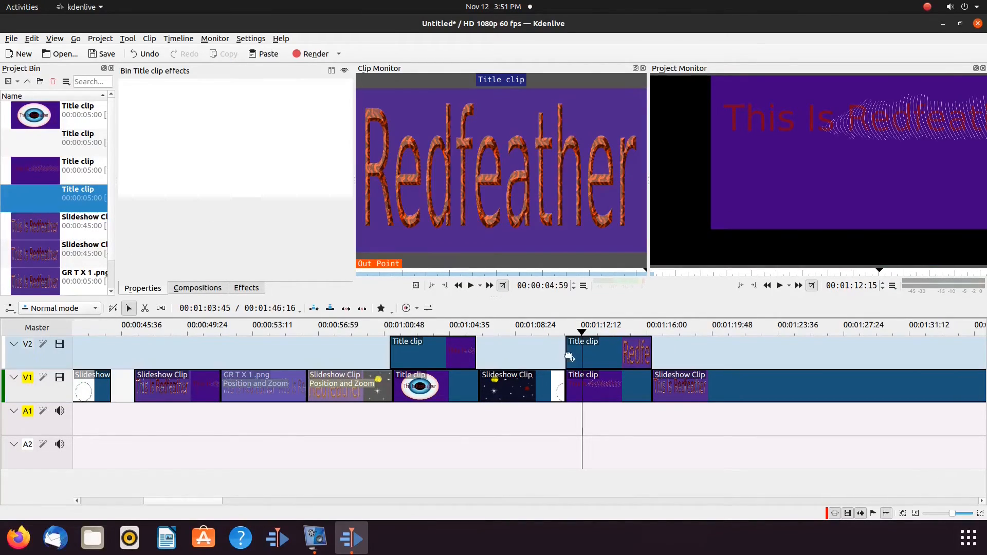
left_click(565, 411)
left_click(779, 286)
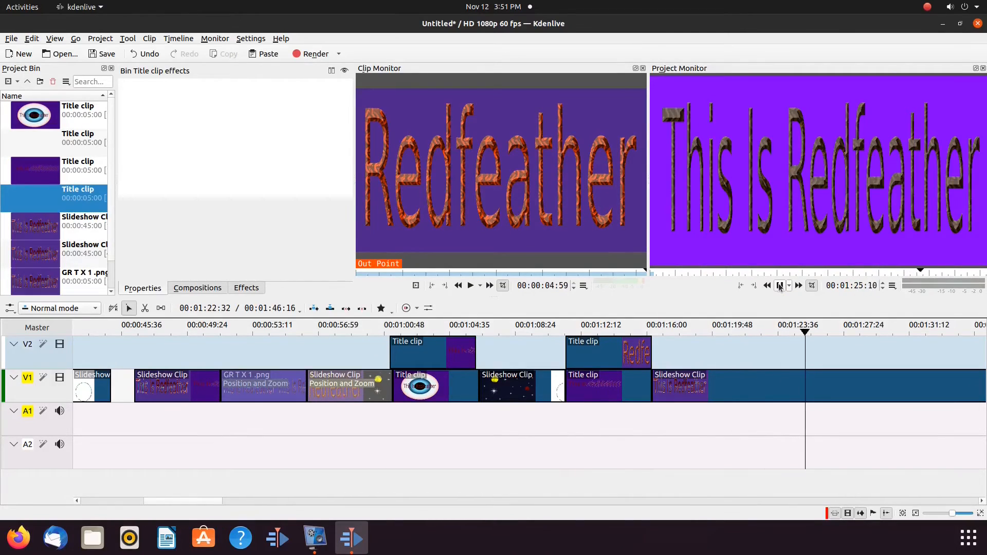
left_click(779, 286)
left_click(559, 414)
left_click(574, 419)
left_click(780, 286)
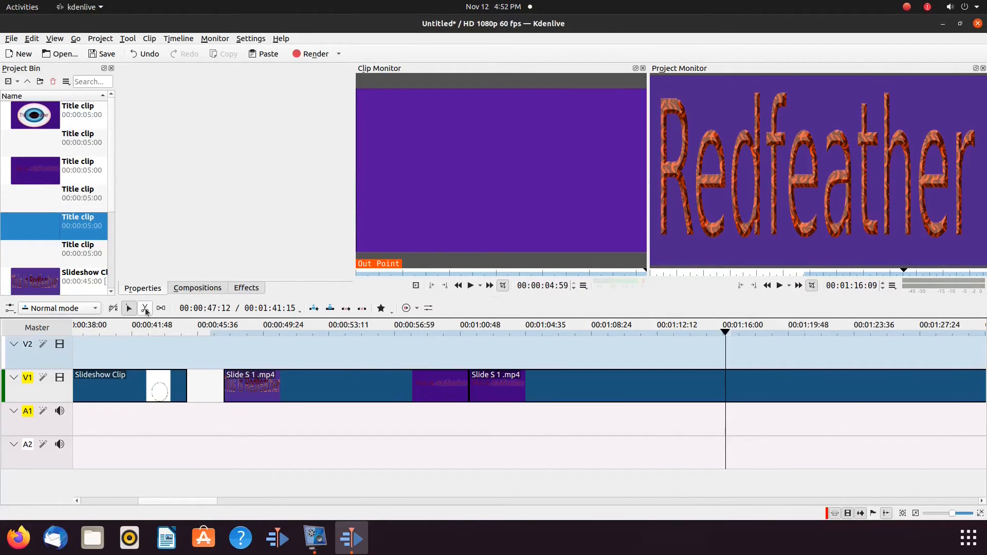
- Cut the second Slide S 1.mp4 section on V1 at 00:01:16:09 and return to the selection tool
left_click(145, 309)
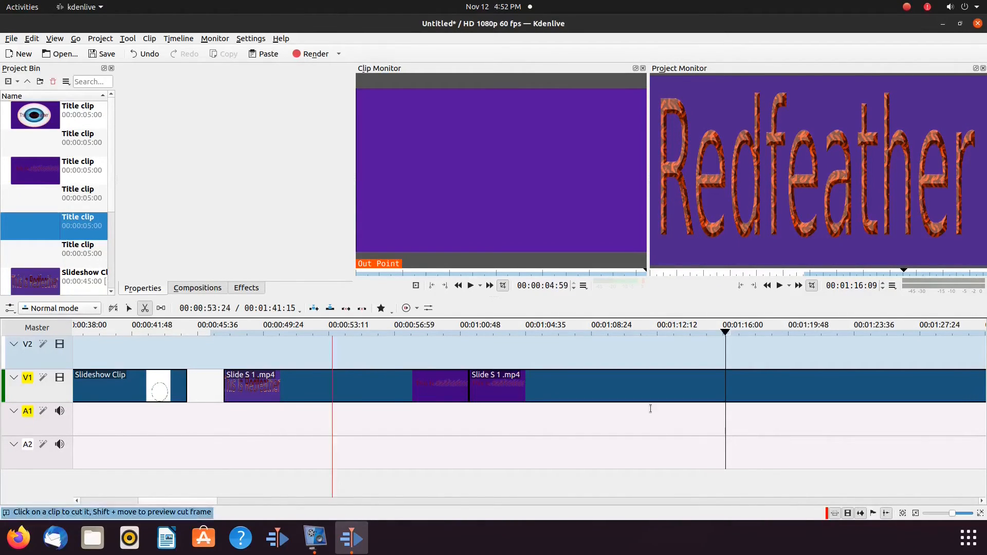
left_click(725, 390)
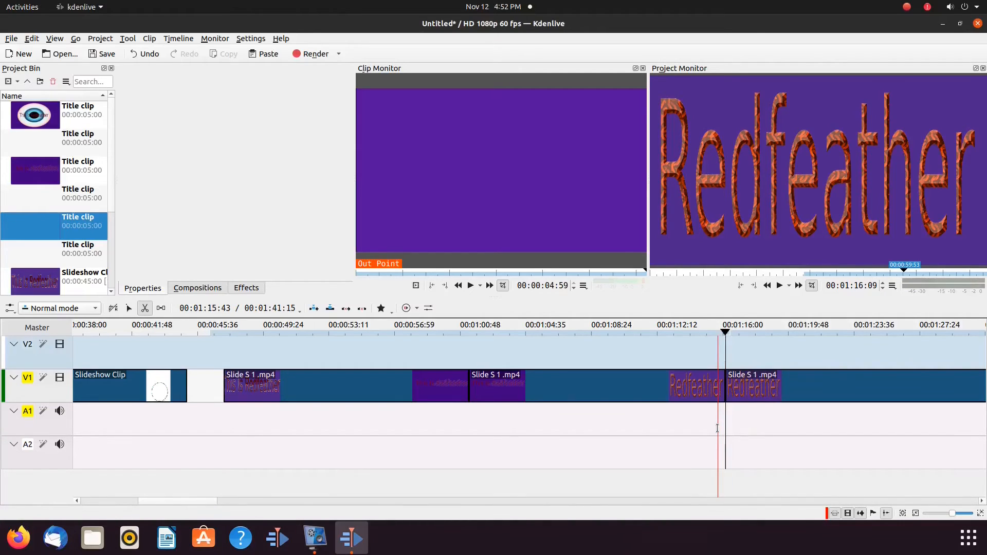
key("s")
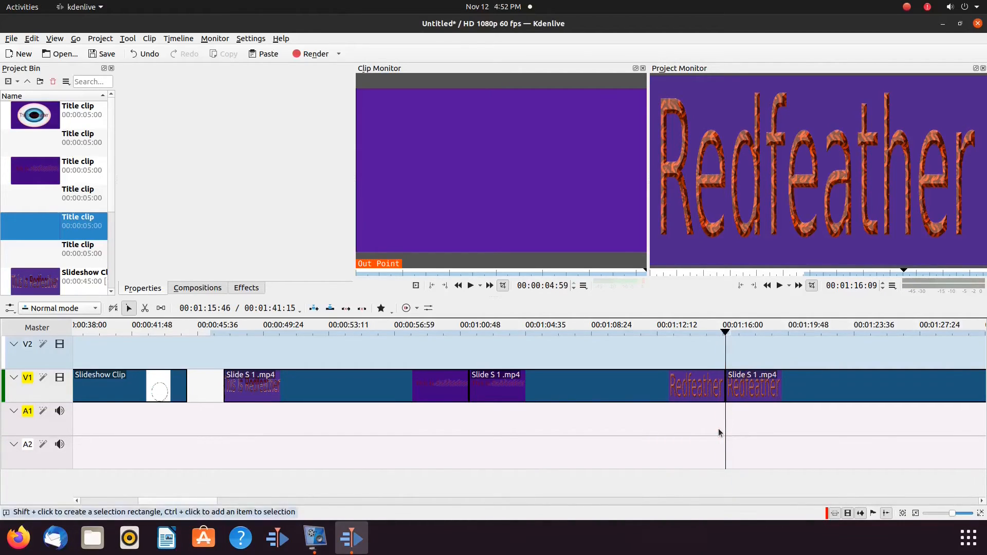
- Insert a Wipe composition at the end of the section before the cut, set its method to cloud.pgm, and preview it
right_click(702, 396)
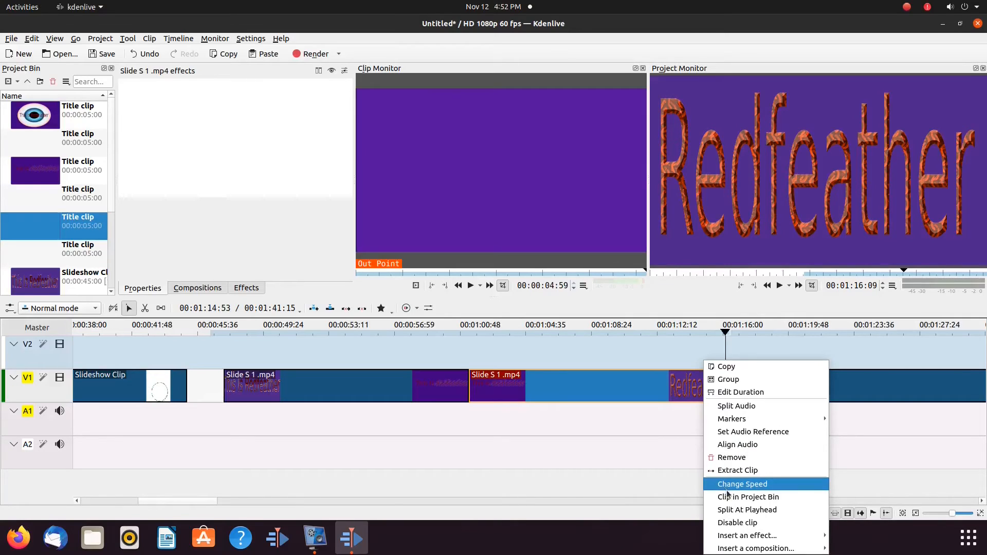
mouse_move(743, 549)
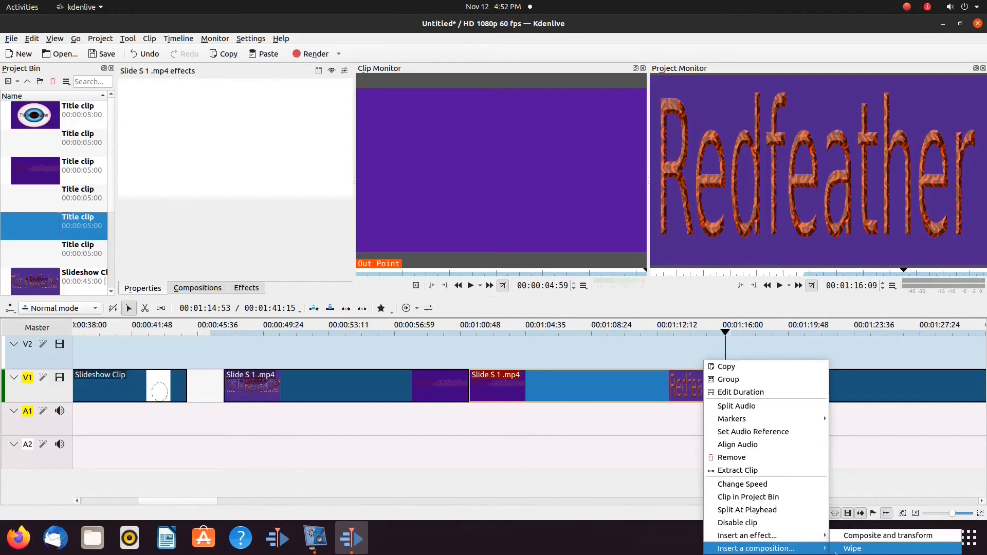
left_click(853, 549)
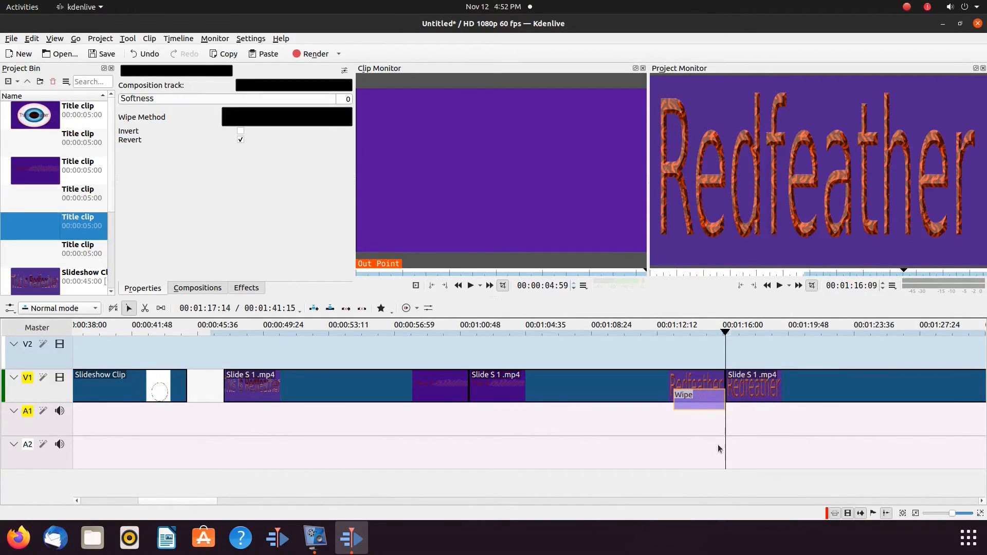
left_click(707, 404)
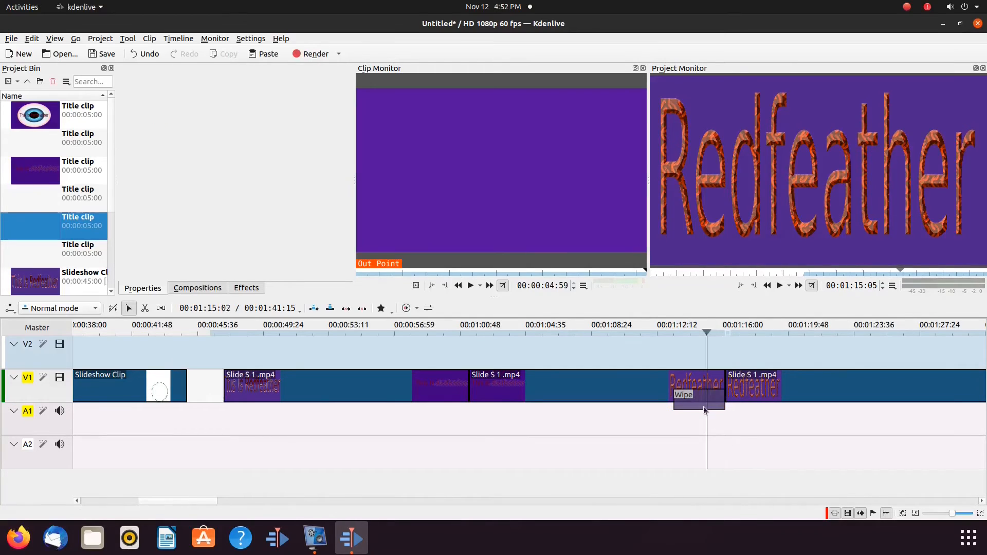
left_click(262, 118)
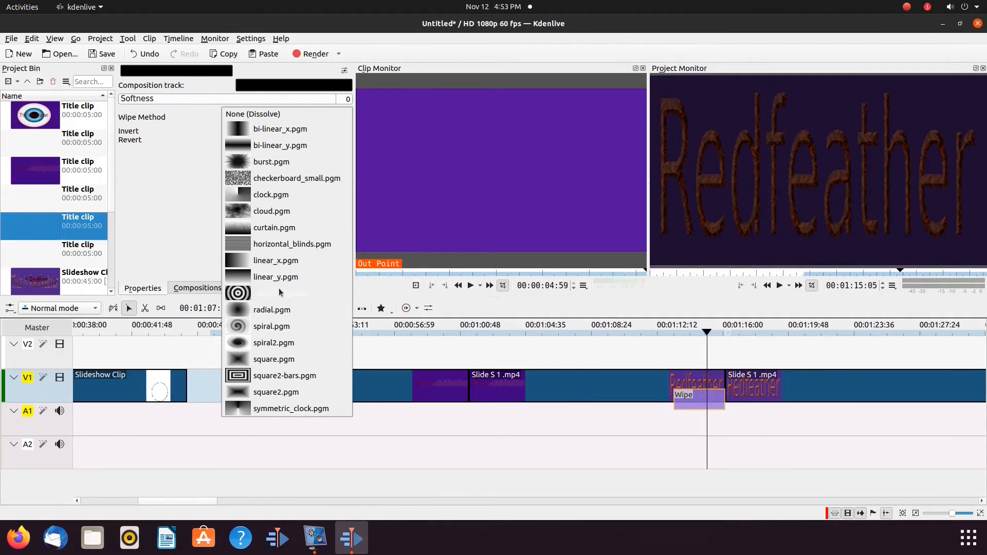
left_click(277, 211)
left_click(640, 416)
key("space")
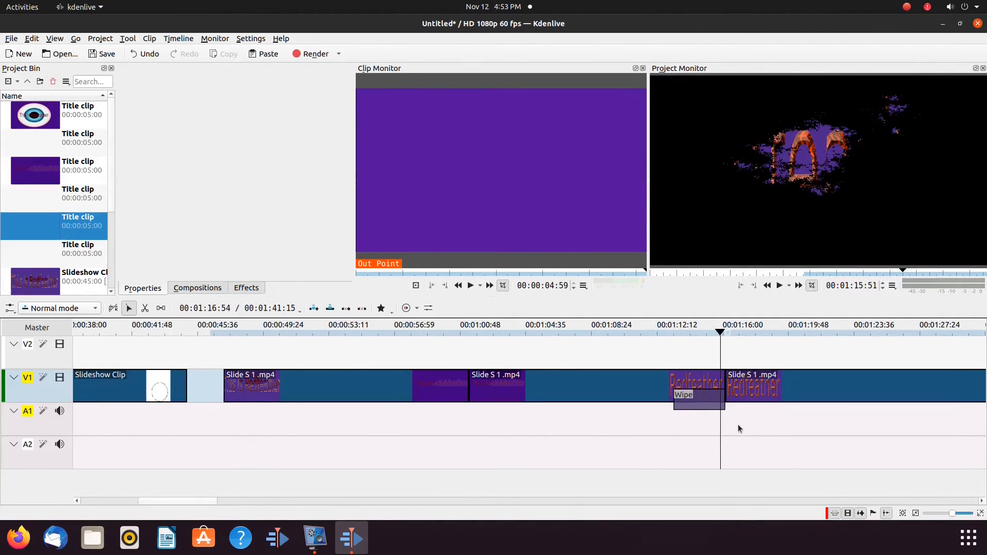
key("space")
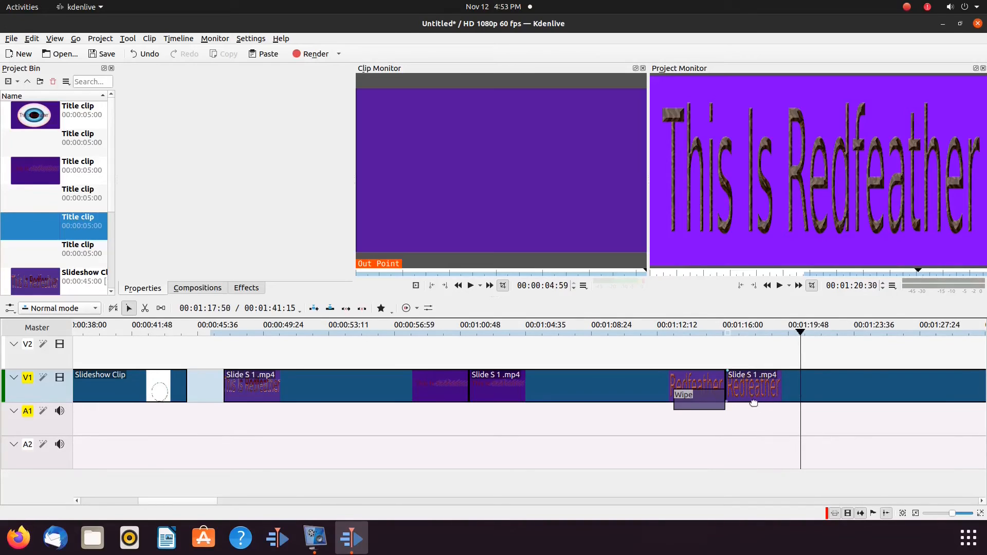
- Insert a Wipe composition with the cloud.pgm method at the start of the section after the cut, and play across both wipes
right_click(754, 402)
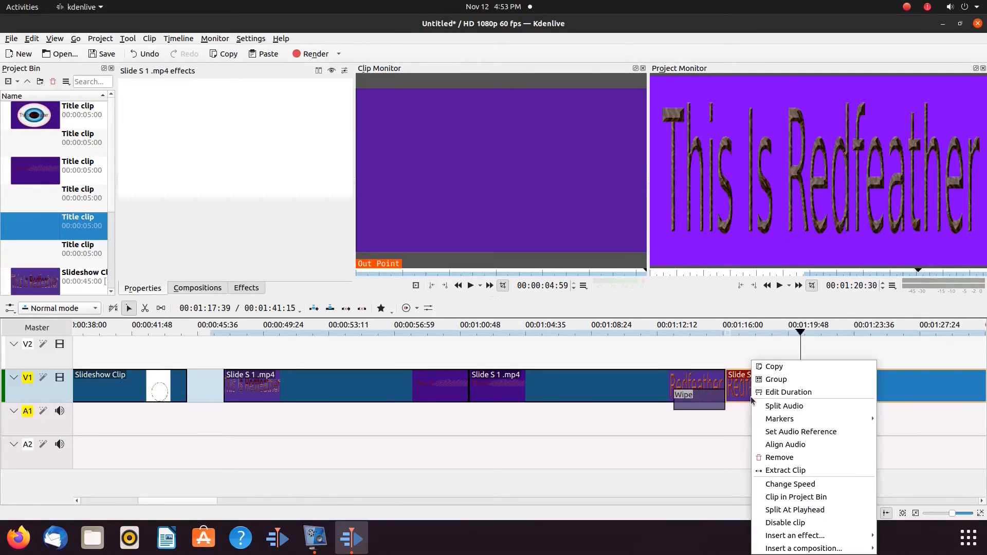
mouse_move(802, 544)
left_click(648, 547)
left_click(263, 117)
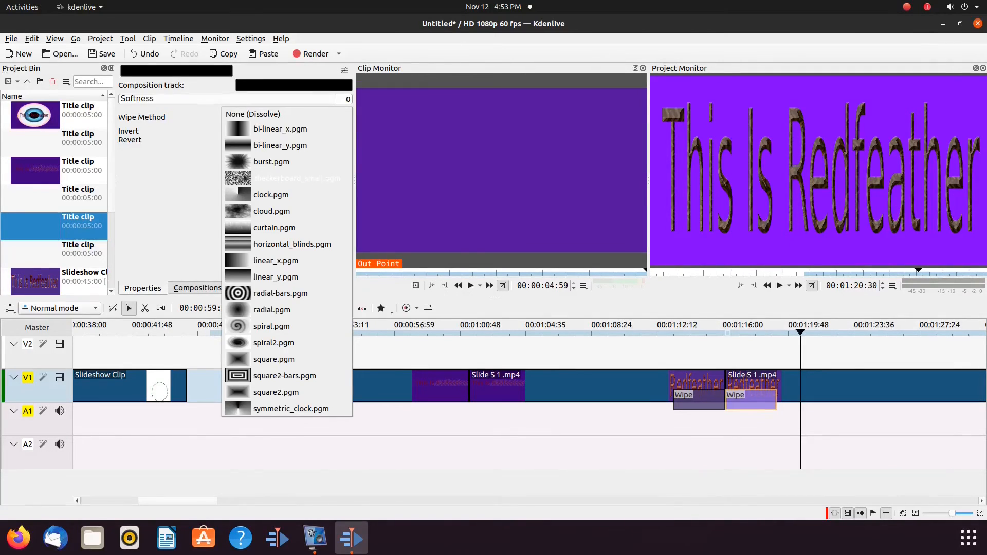
left_click(241, 216)
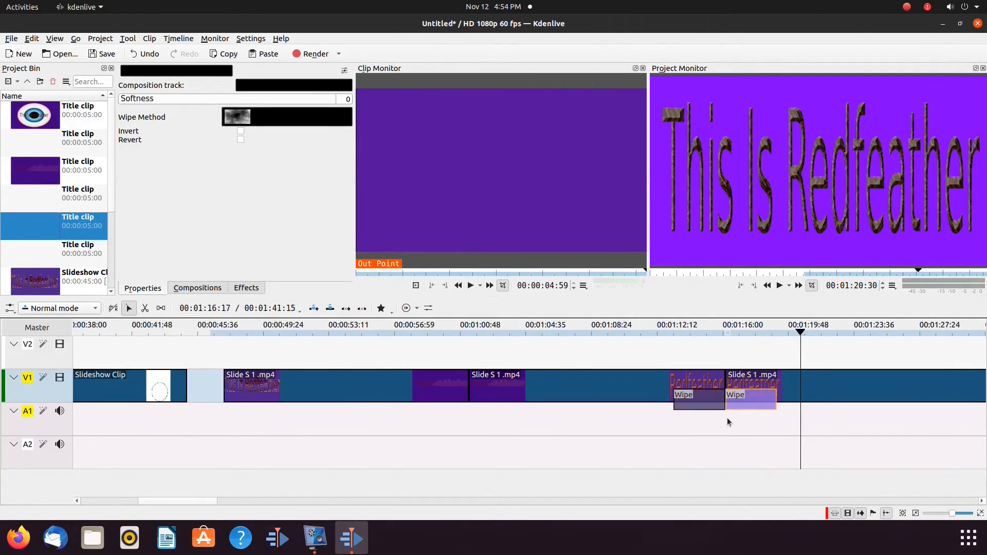
left_click(727, 418)
left_click(677, 421)
key("space")
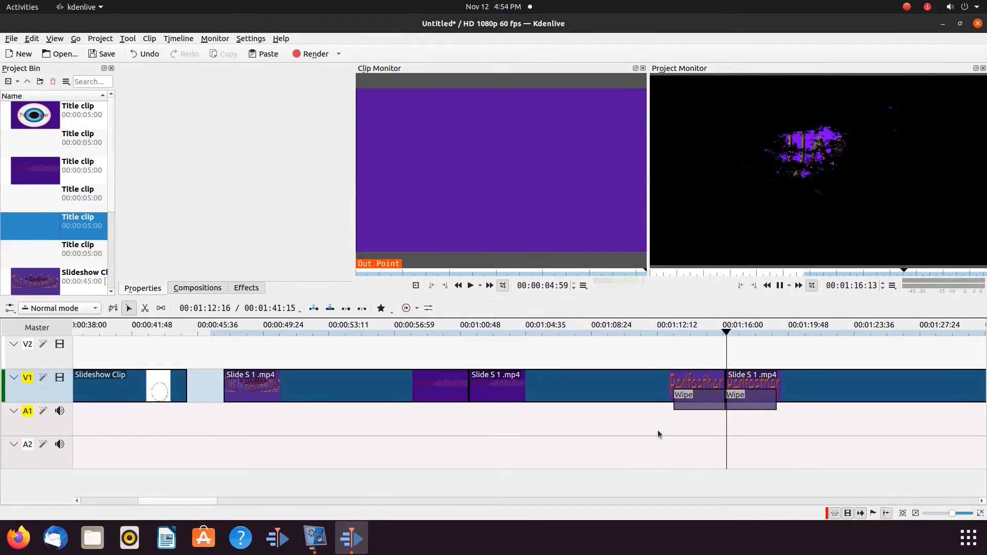
key("space")
- Close the gap on V1 between the Slideshow Clip and the first Slide S 1.mp4 section with the spacer tool
mouse_move(183, 501)
left_mouse_down()
mouse_move(222, 501)
mouse_move(157, 499)
mouse_move(171, 499)
left_mouse_up()
left_click(162, 309)
left_click_drag(414, 406, 377, 412)
key("s")
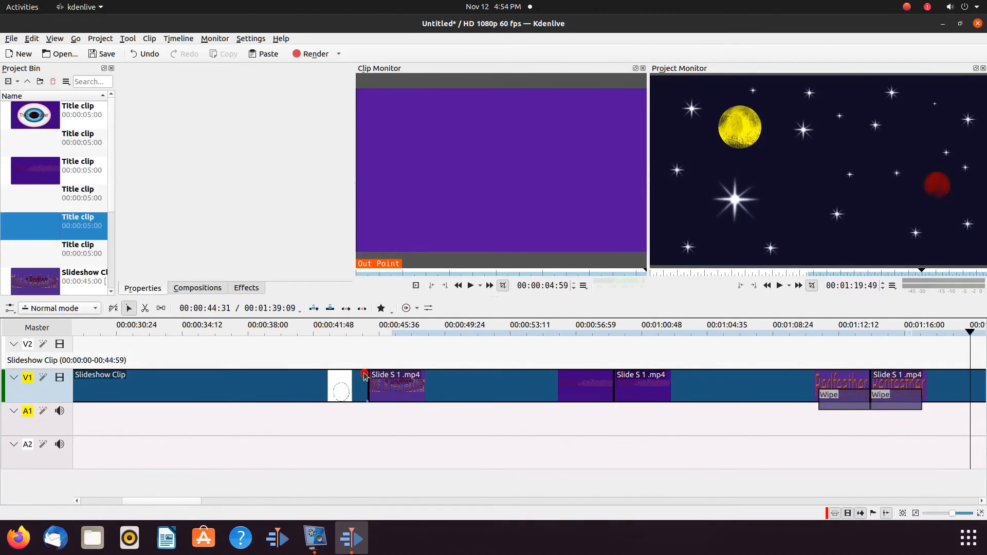
- Add a fade out to the Slideshow Clip's end and a fade in to the adjoining Slide S 1.mp4's start, and play across them
left_click_drag(364, 376, 350, 375)
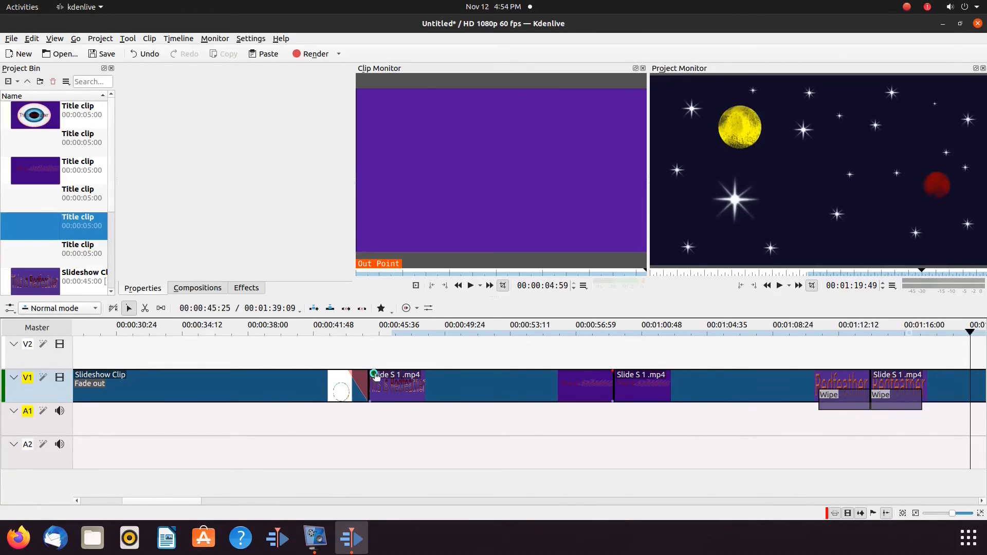
left_click_drag(371, 374, 389, 375)
left_click(332, 409)
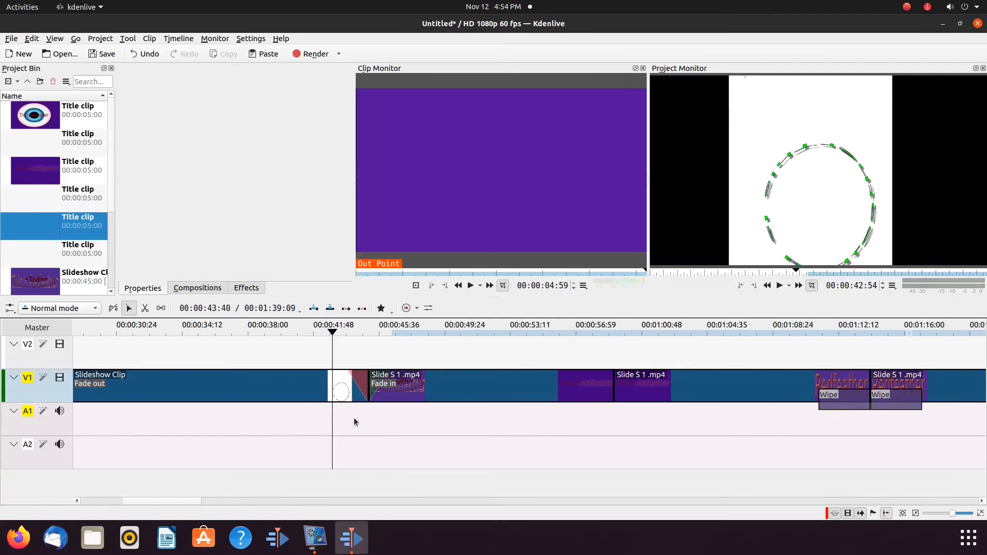
key("space")
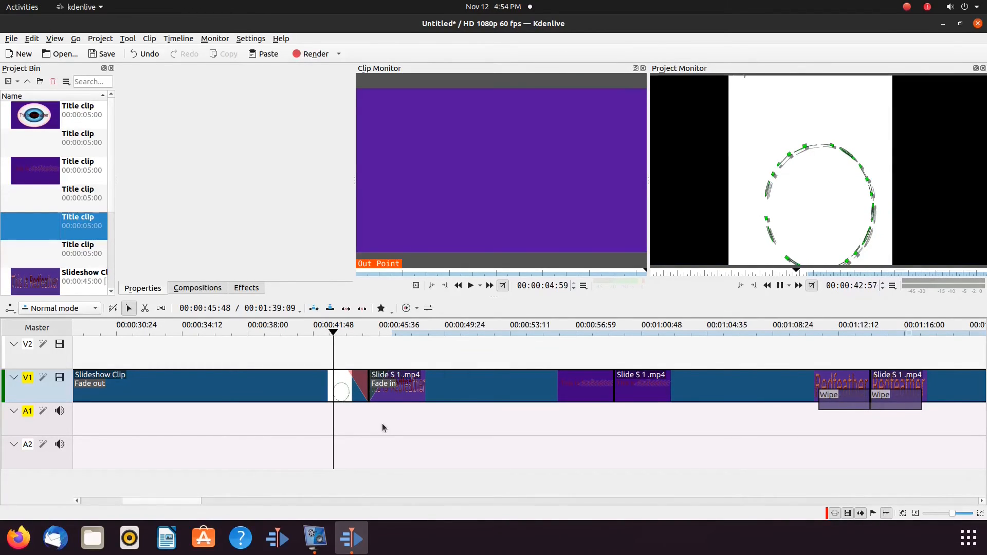